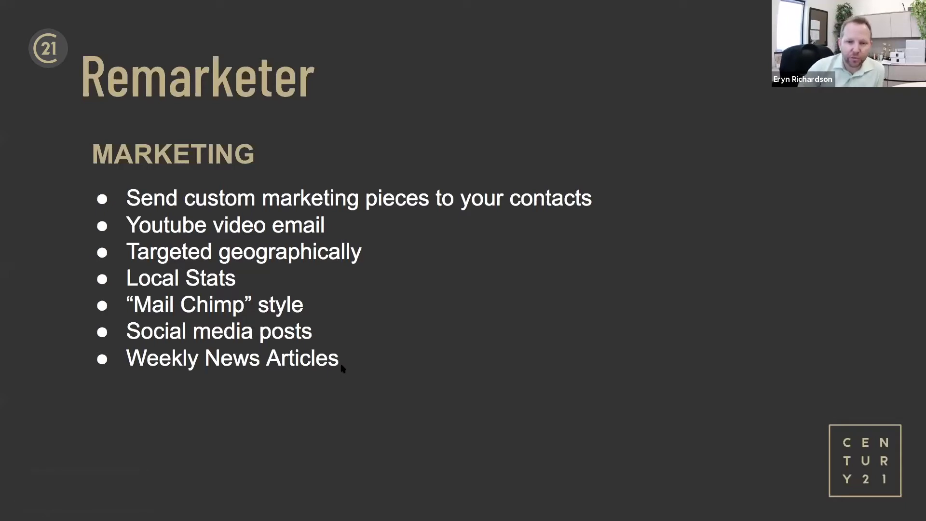
Advance past the Remarketer marketing-features slide to the Zoom scheduling page.
key("Right")
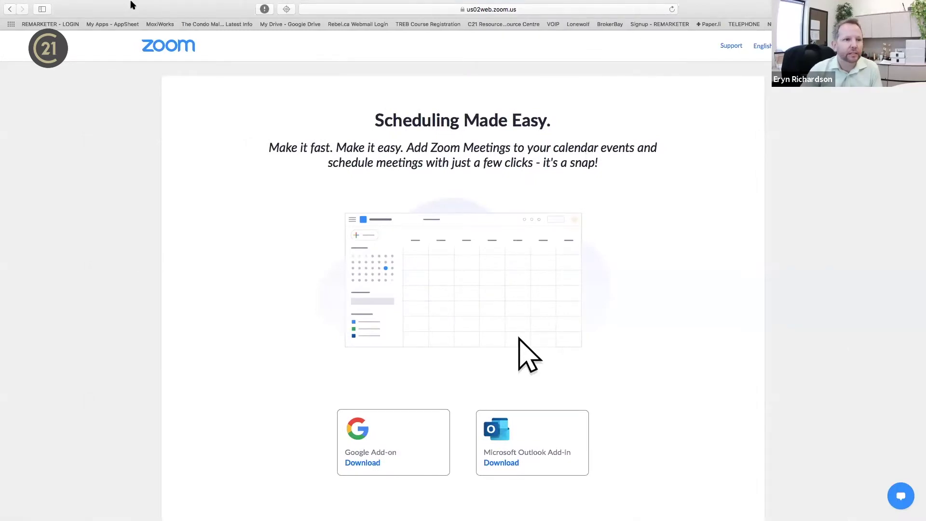
Sign in through the REMARKETER - LOGIN bookmark and open the contact listed in Task Reminders.
left_click(646, 25)
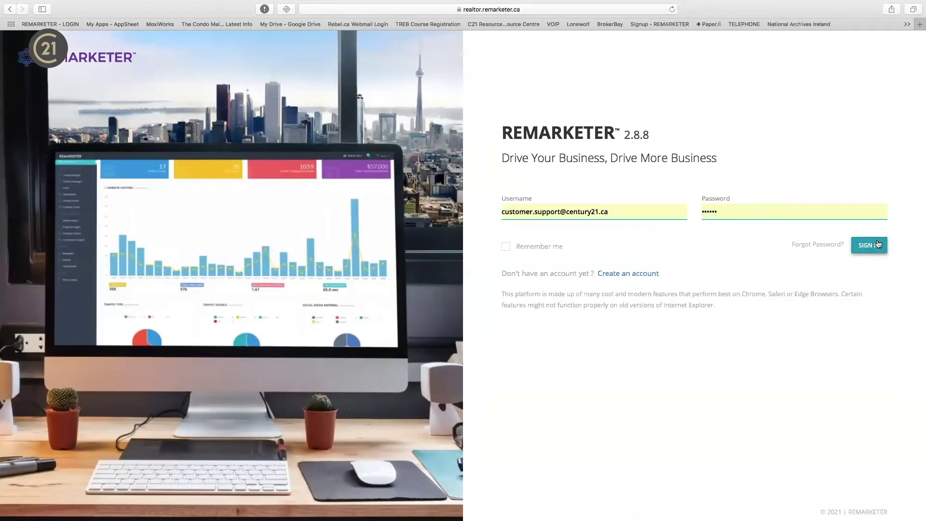
left_click(877, 244)
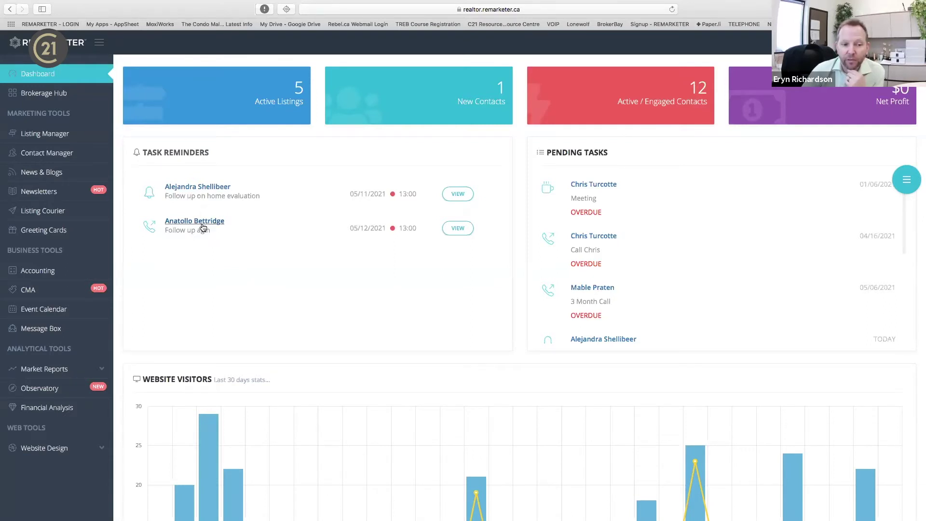
left_click(205, 221)
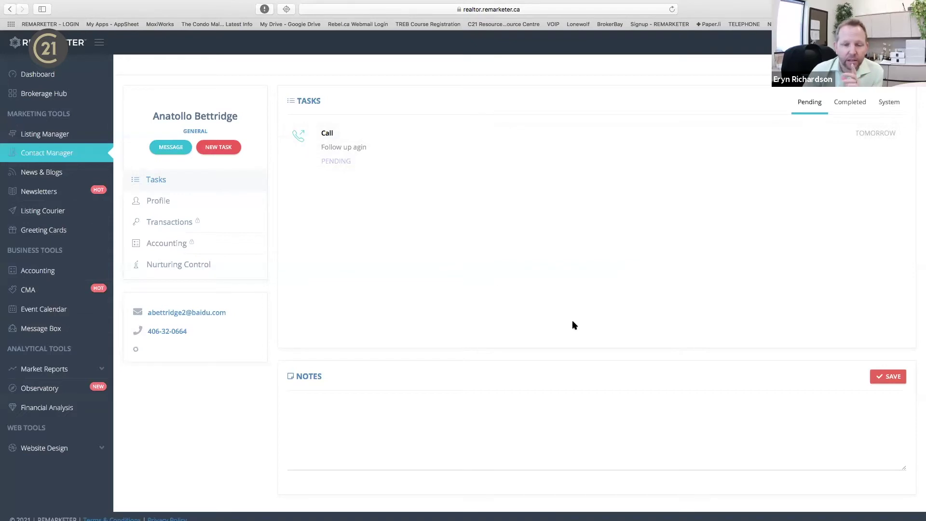
Mark the pending 'Follow up agin' call as completed, save it, and start a new task.
mouse_move(382, 142)
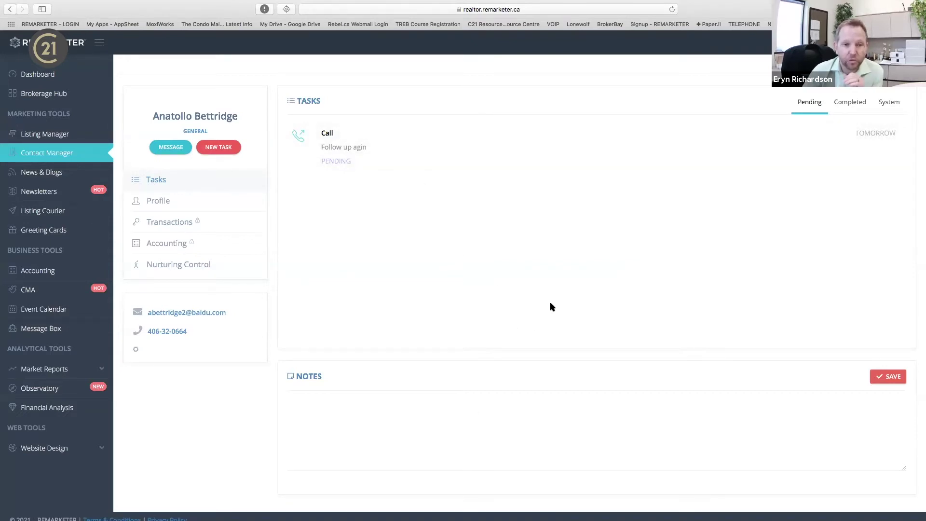
mouse_move(850, 163)
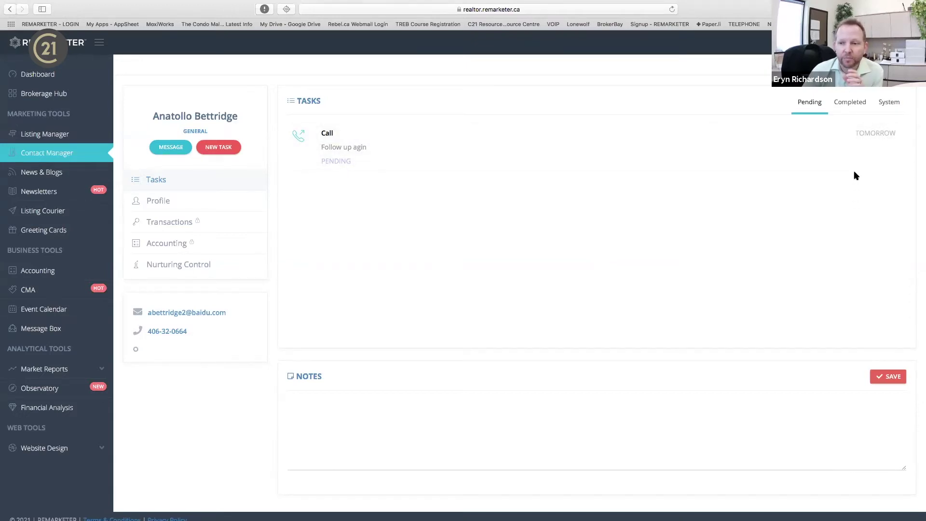
left_click(856, 162)
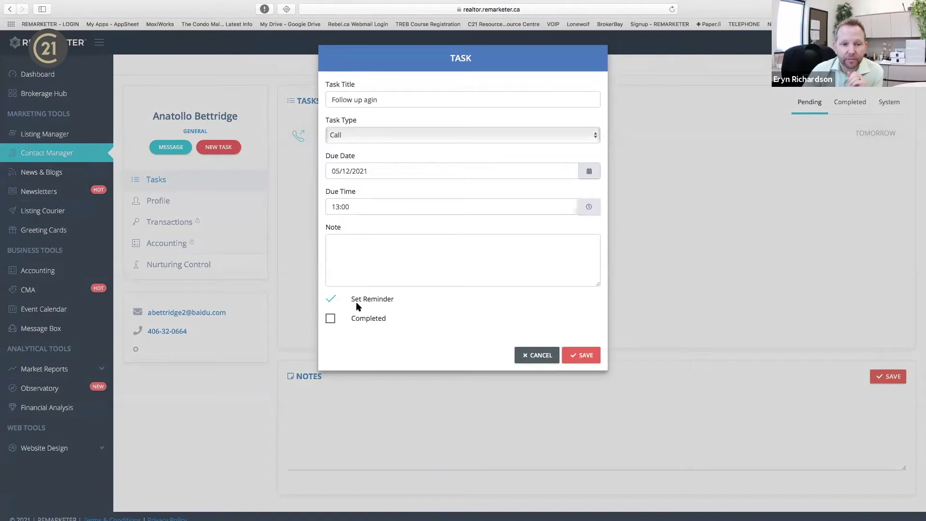
left_click(393, 275)
left_click(331, 318)
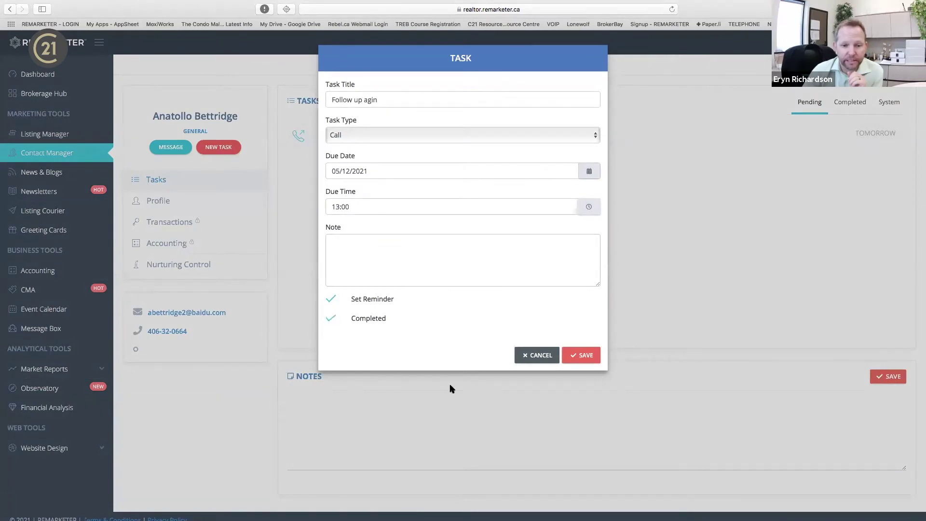
left_click(582, 357)
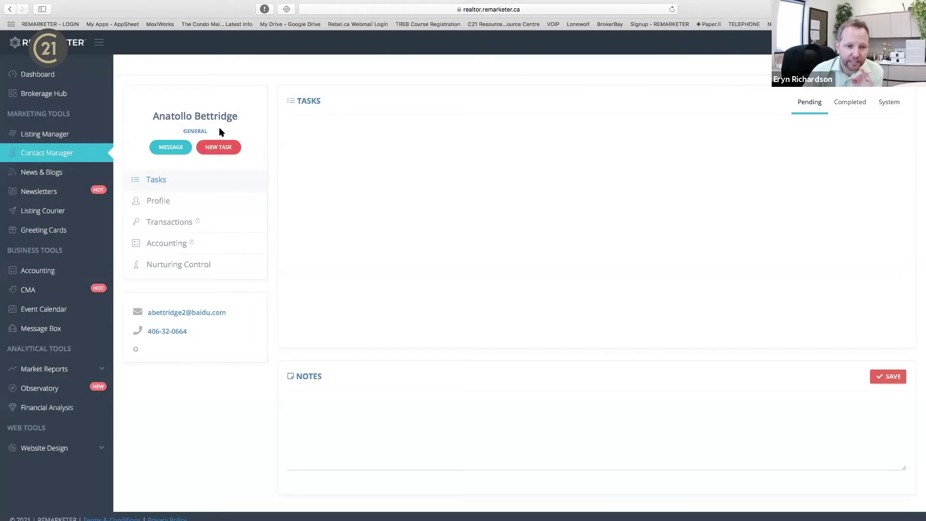
left_click(207, 148)
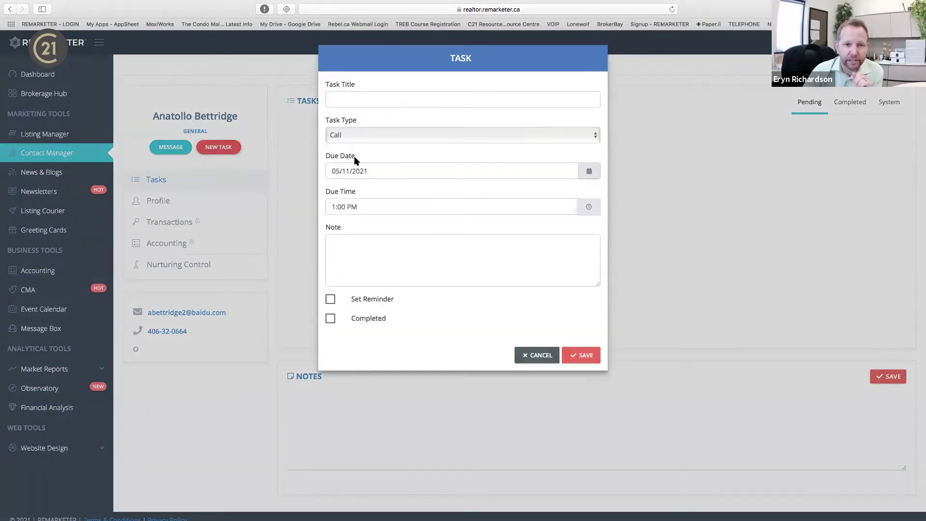
Save a Follow Up task titled 'See how is father is doing', due 05/19/2021, with a reminder.
left_click(394, 138)
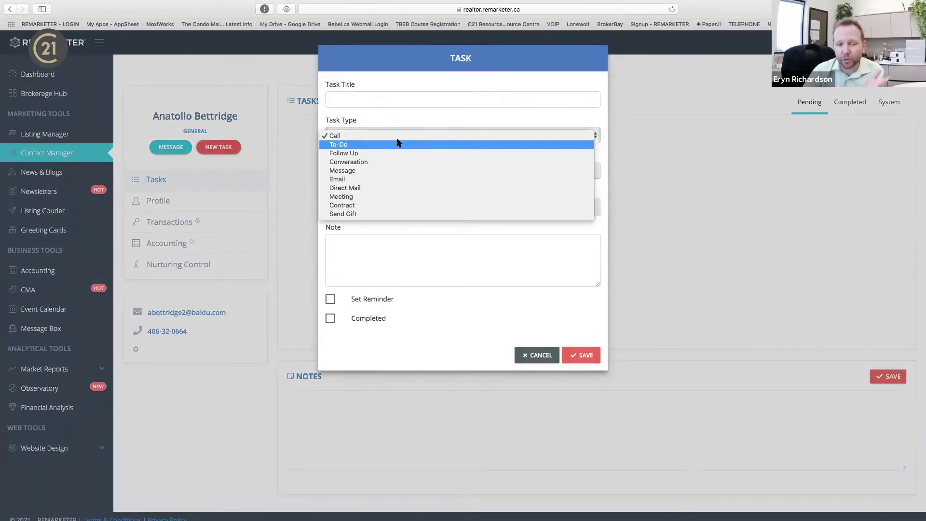
left_click(395, 153)
left_click(414, 107)
type("See how")
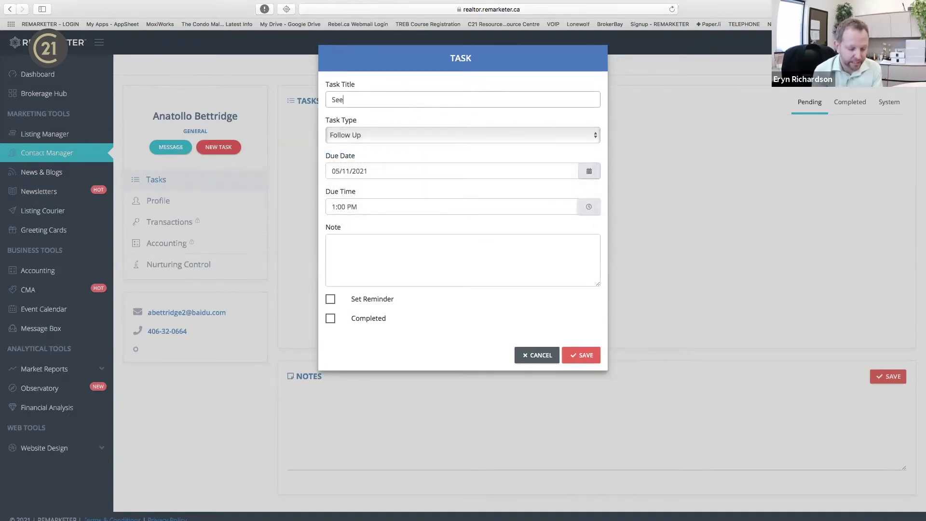
type("is ")
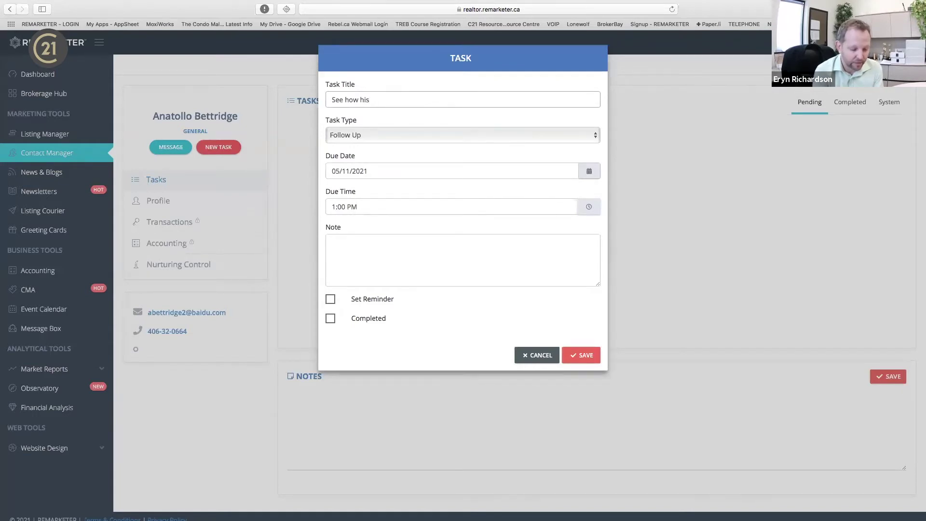
type("father is ")
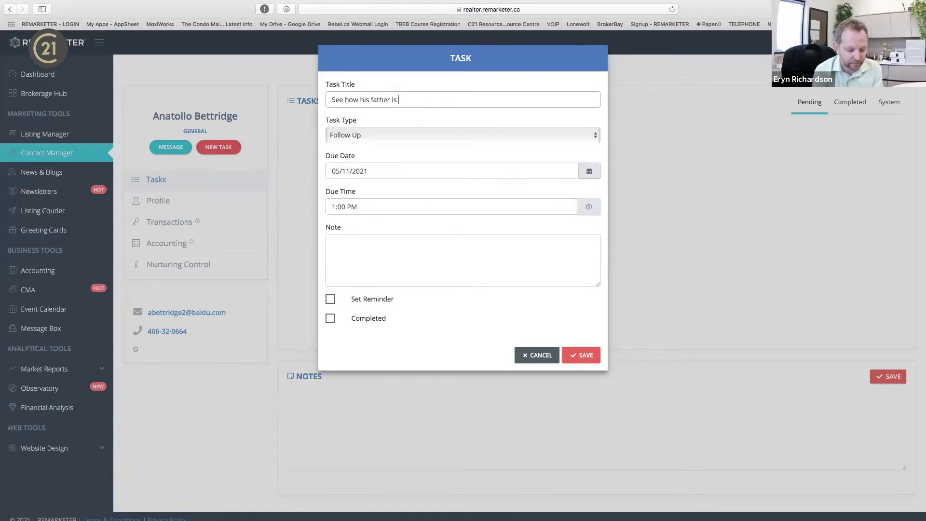
type("doing")
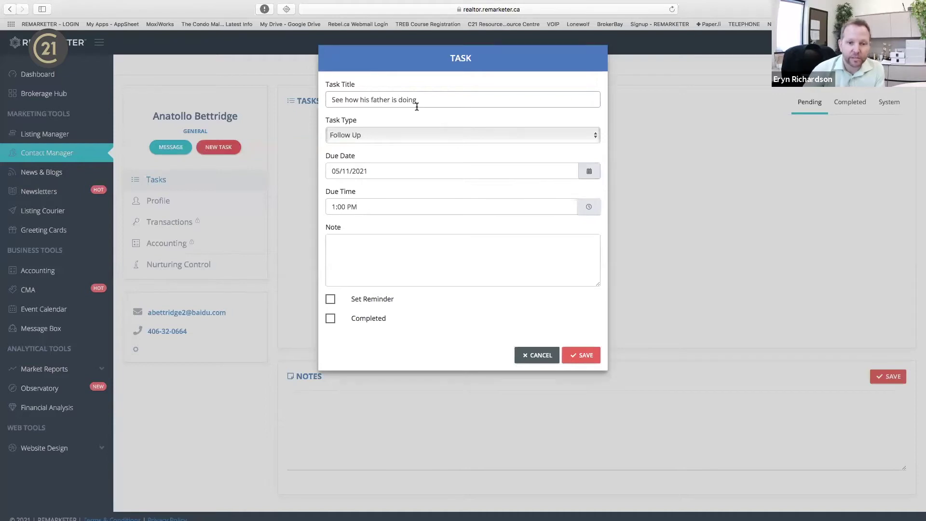
left_click(330, 299)
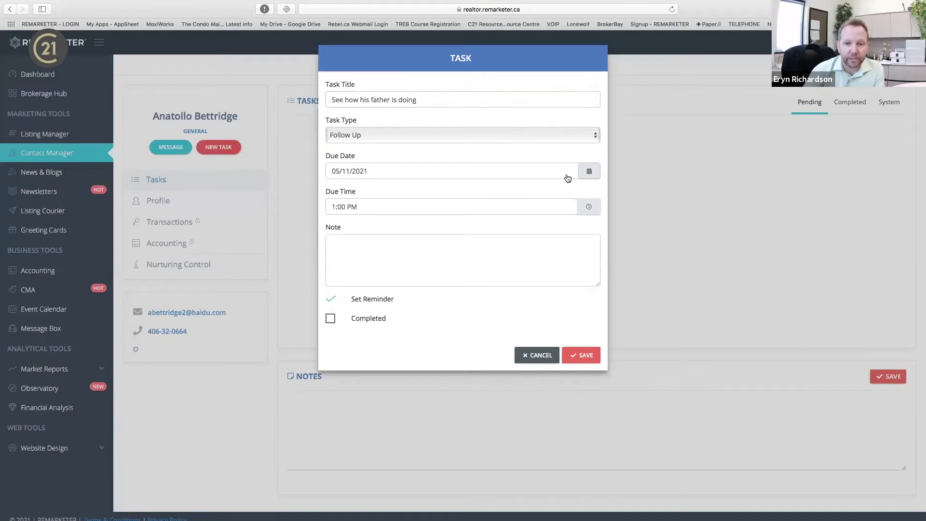
left_click(597, 179)
left_click(379, 123)
left_click(583, 357)
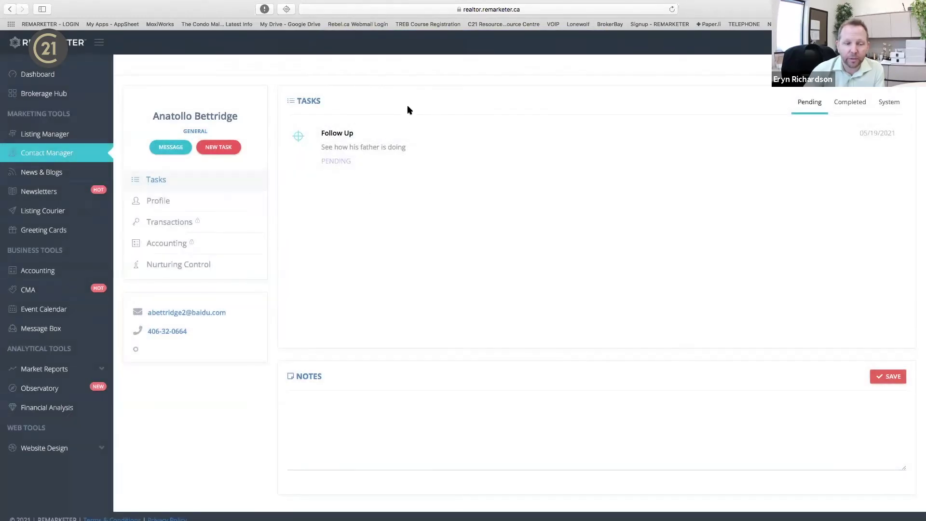
left_click(50, 74)
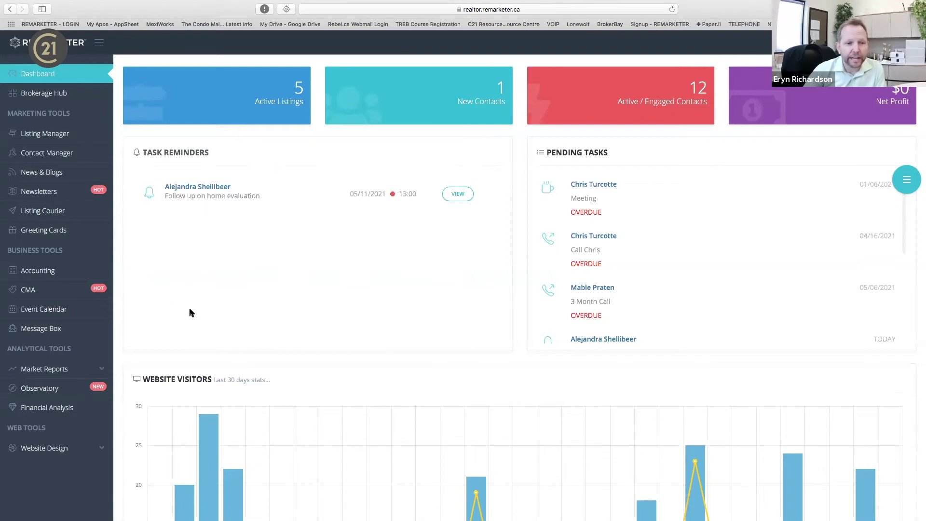
Refresh the dashboard and scroll the Pending Tasks list to find the new follow-up.
scroll(688, 256, "down", 10)
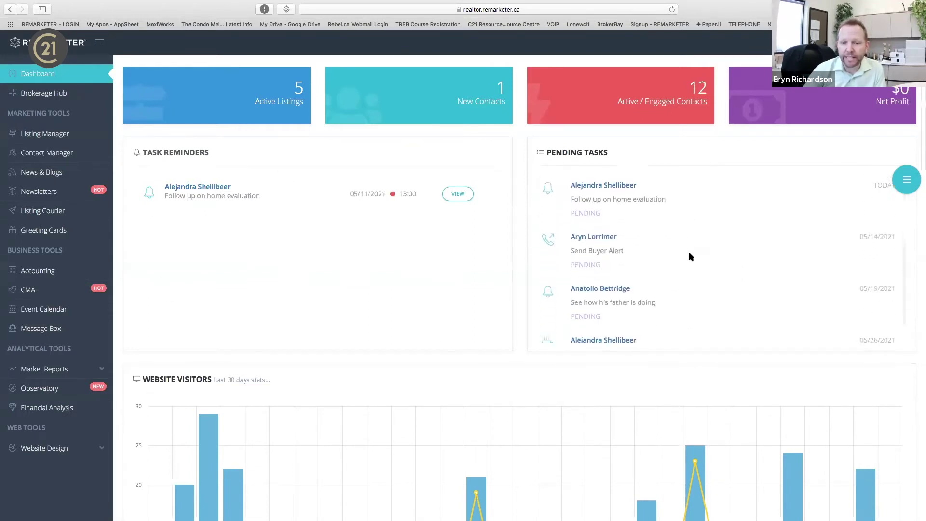
key("super+r")
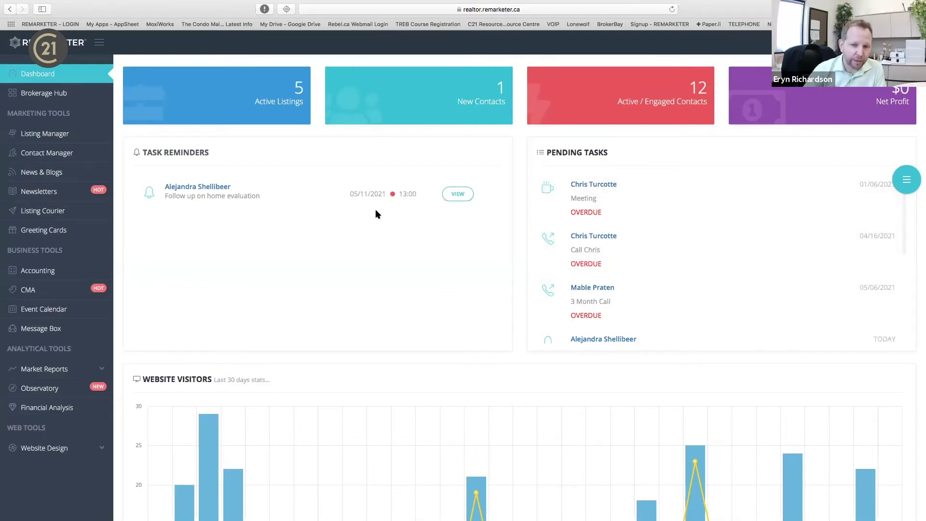
scroll(641, 253, "down", 3)
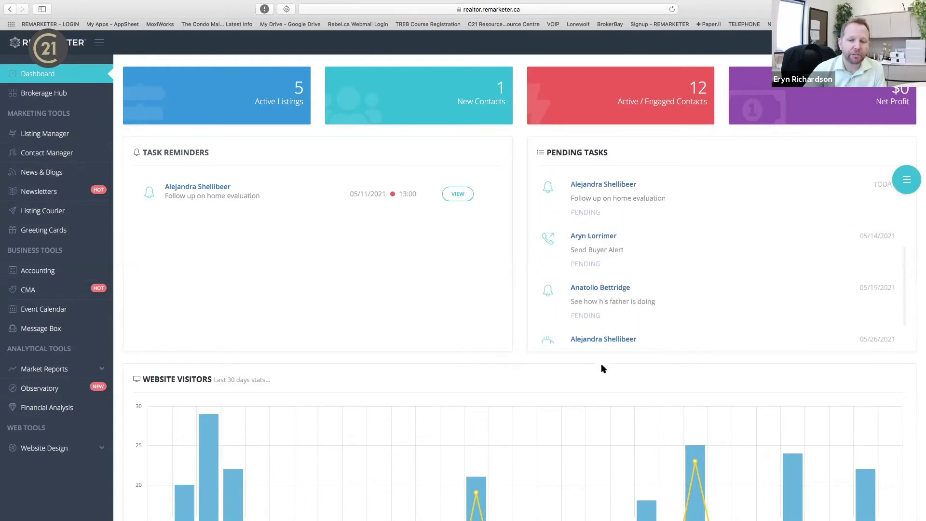
scroll(601, 368, "down", 5)
scroll(601, 368, "down", 1)
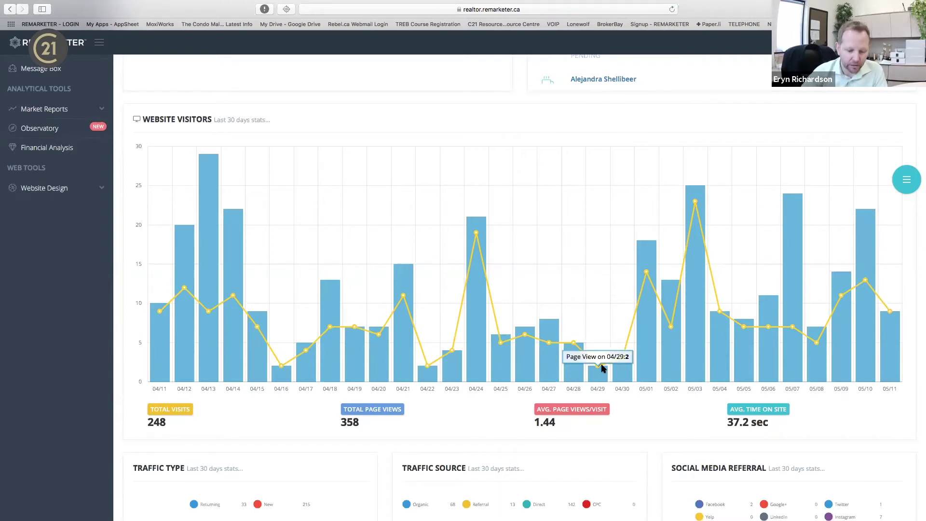
scroll(601, 368, "down", 3)
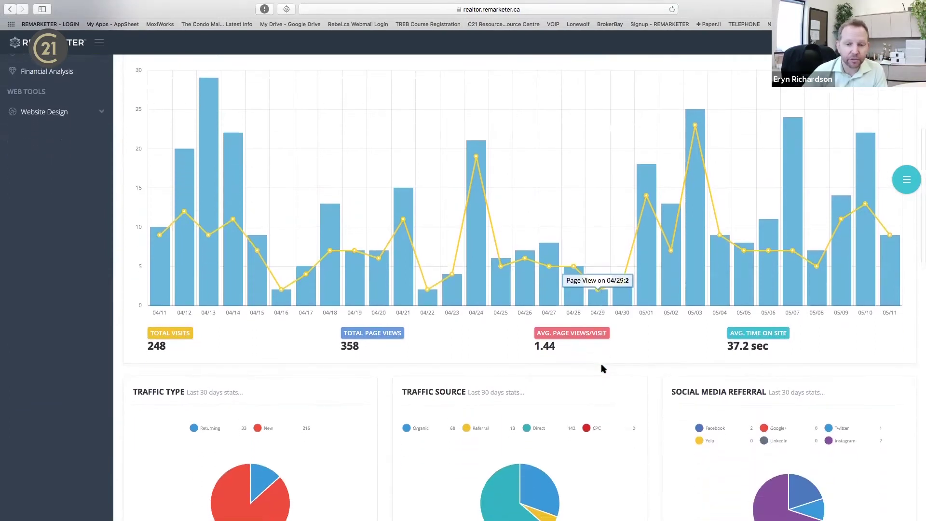
scroll(602, 368, "up", 3)
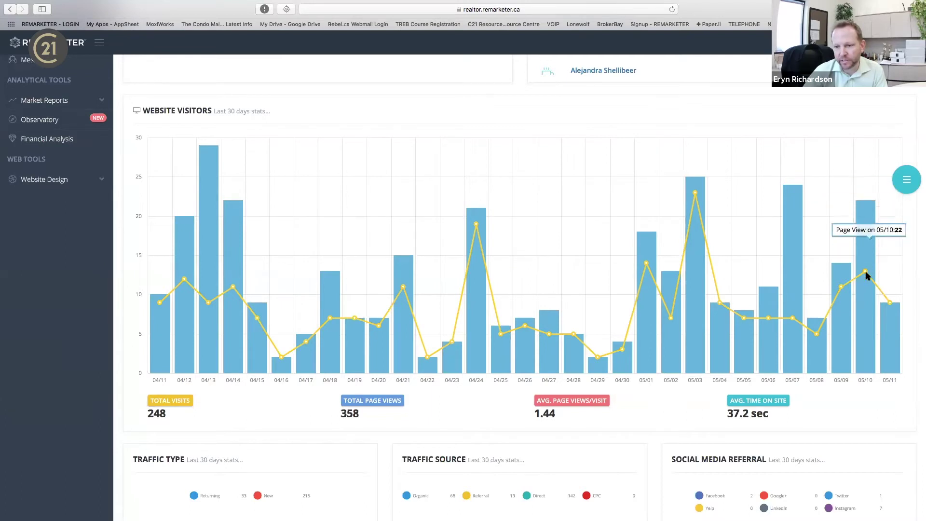
scroll(285, 398, "down", 2)
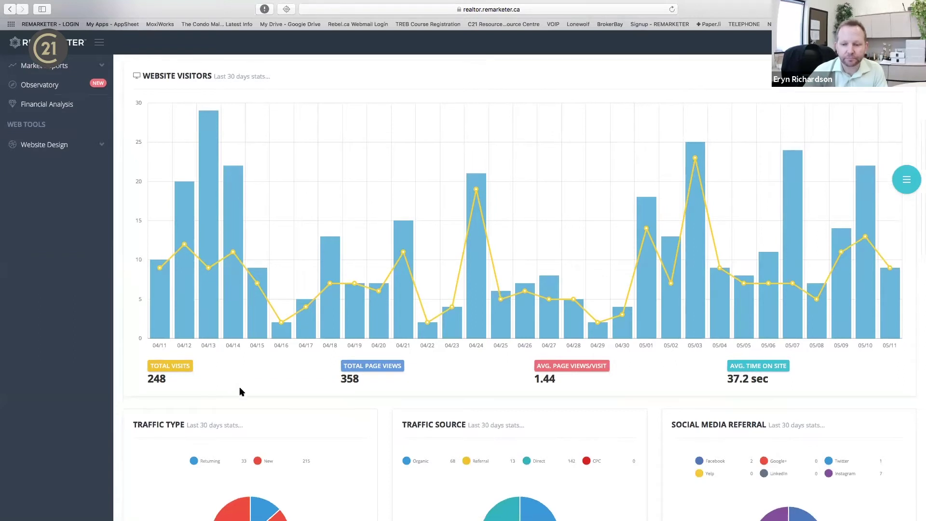
scroll(239, 386, "down", 4)
scroll(729, 349, "down", 8)
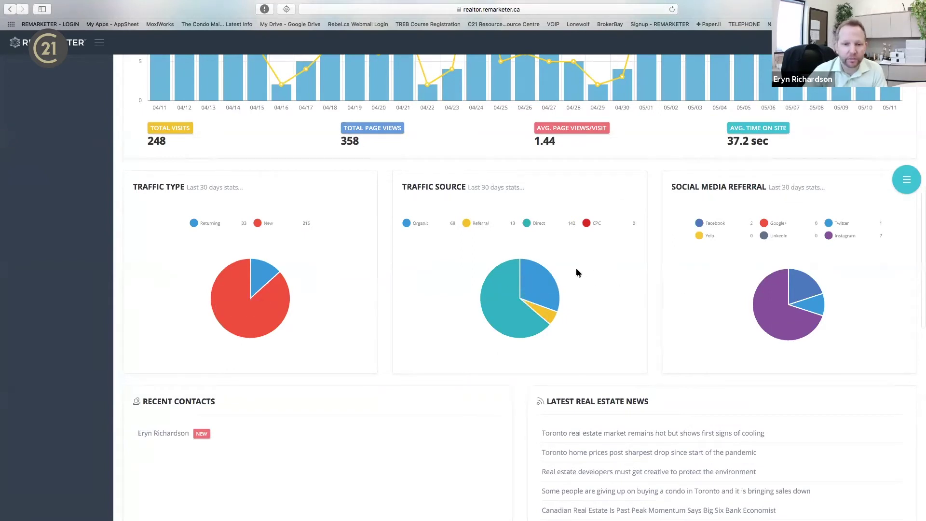
mouse_move(541, 286)
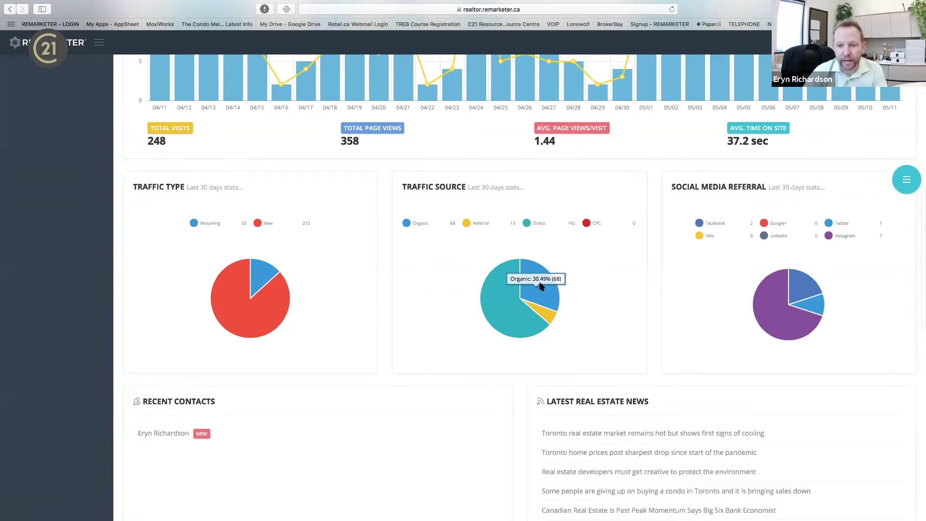
mouse_move(752, 229)
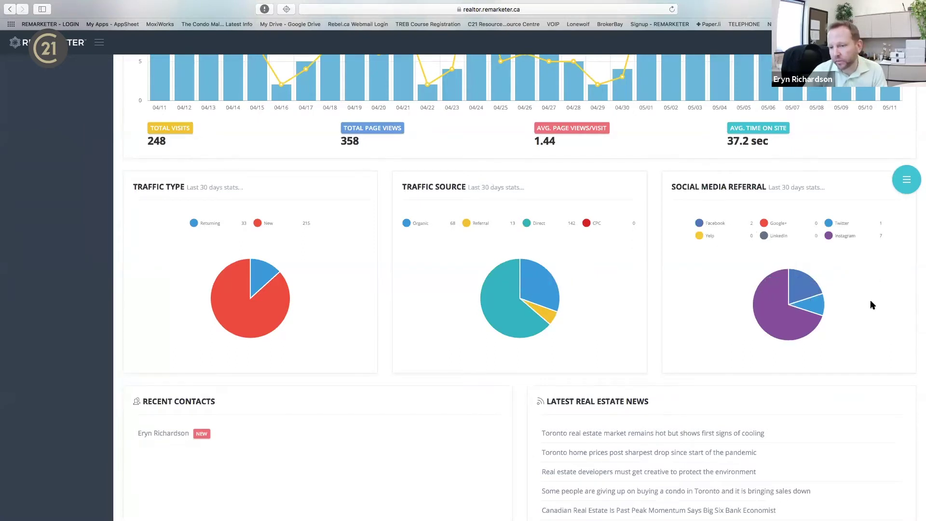
scroll(872, 304, "down", 5)
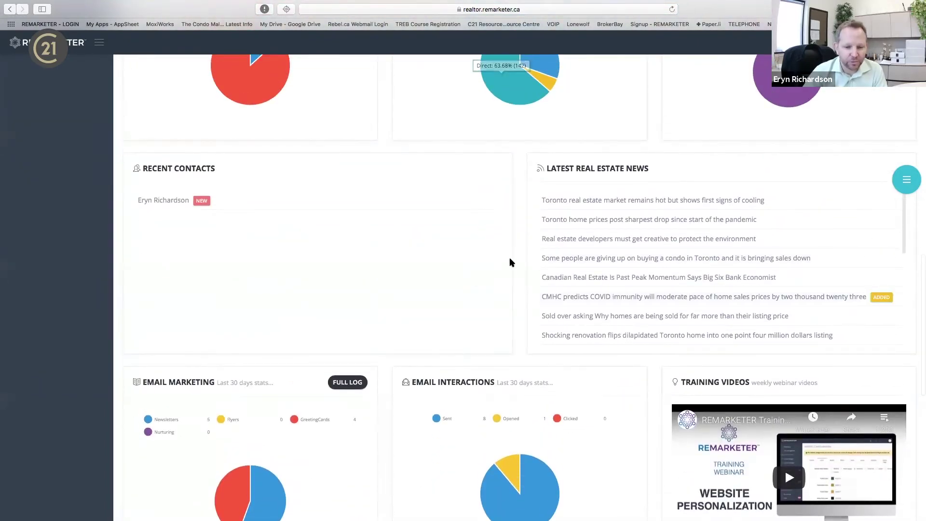
scroll(511, 263, "down", 1)
scroll(511, 263, "down", 2)
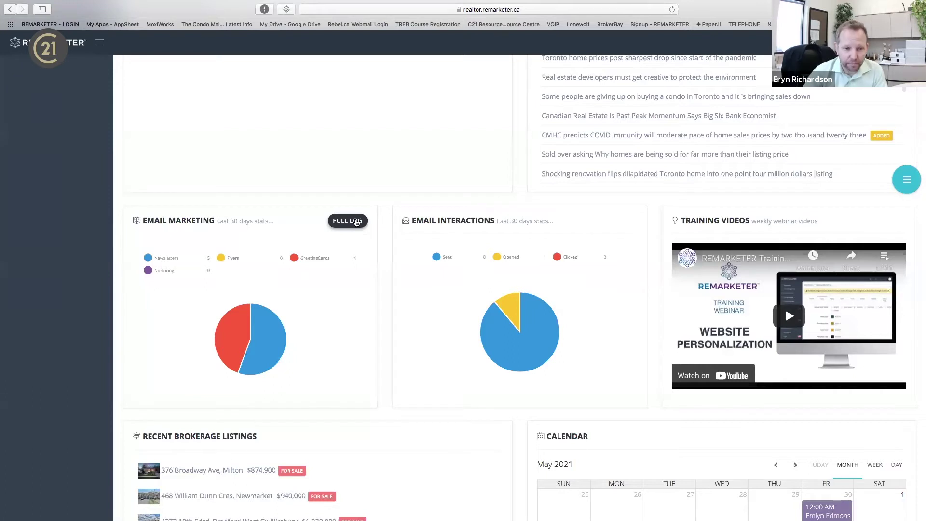
mouse_move(177, 259)
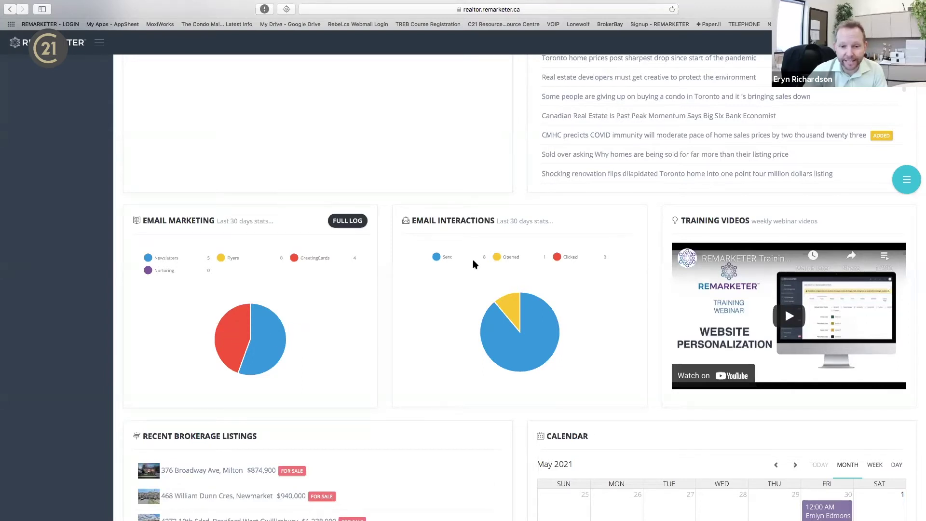
mouse_move(485, 282)
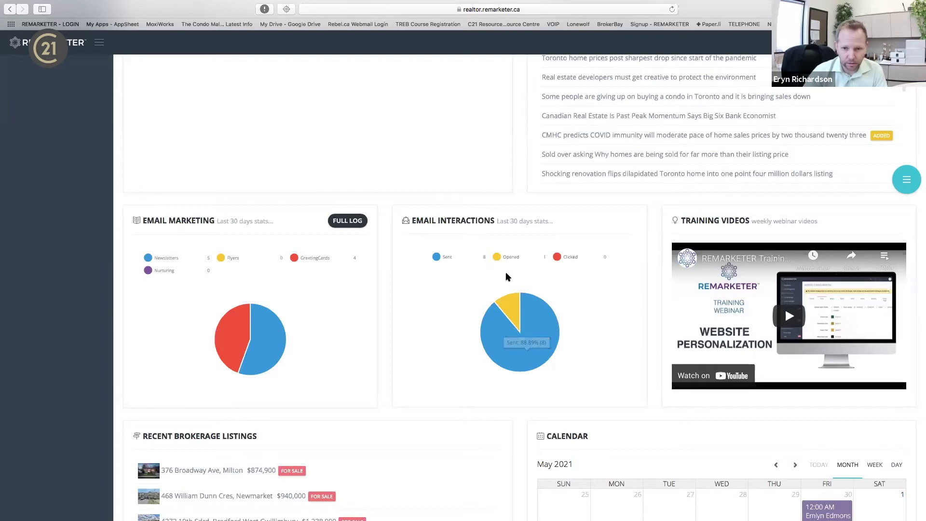
mouse_move(540, 264)
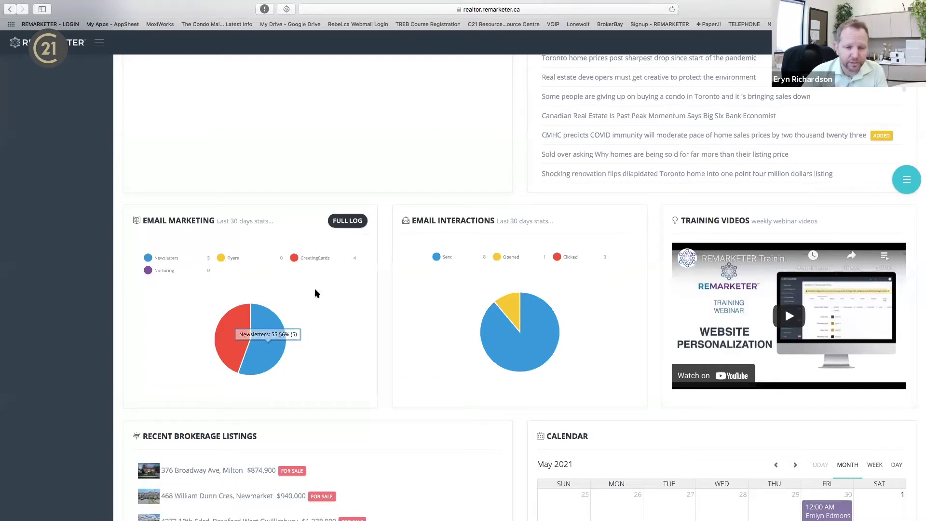
Open the full Send Email Log and preview the Happy Mother's Day greeting card.
left_click(352, 222)
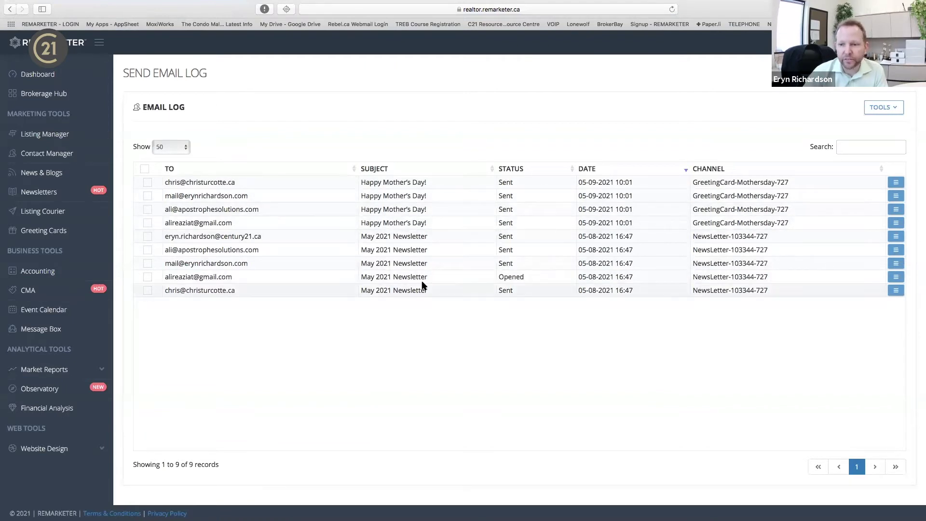
left_click(893, 183)
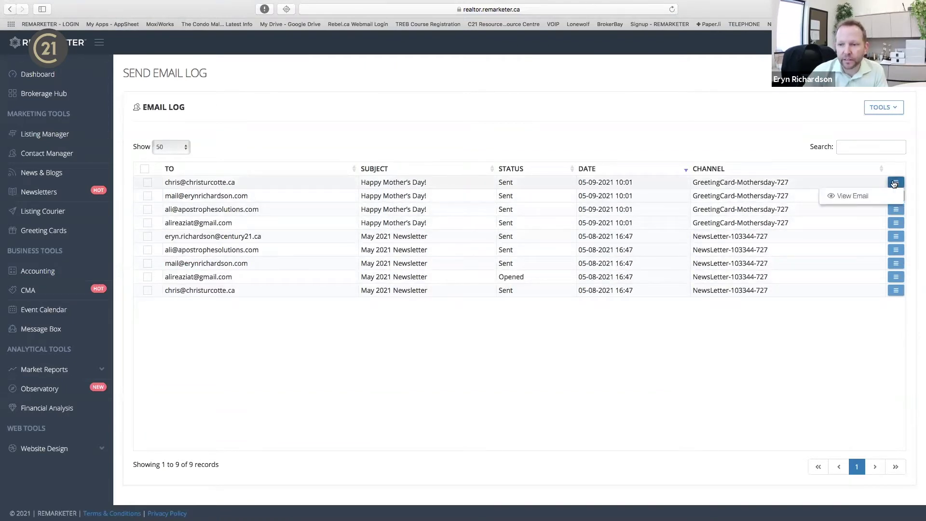
left_click(865, 196)
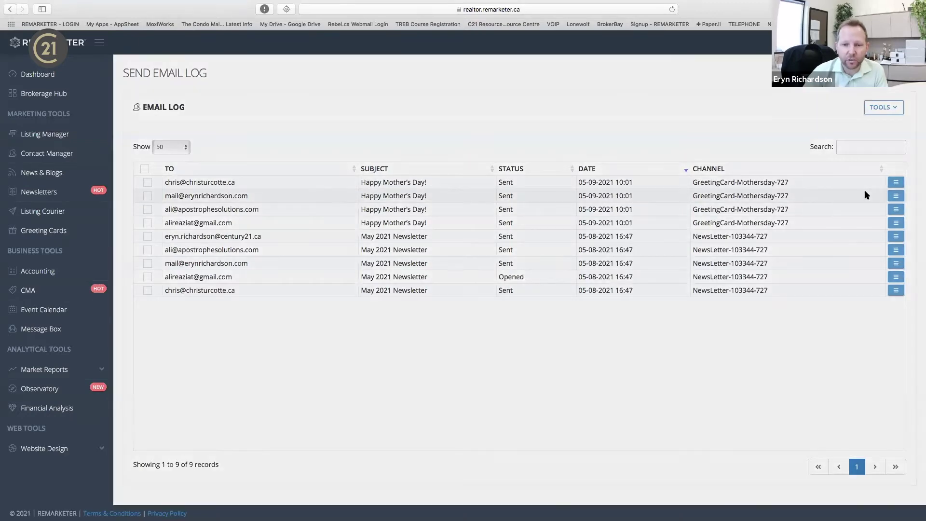
scroll(547, 226, "down", 9)
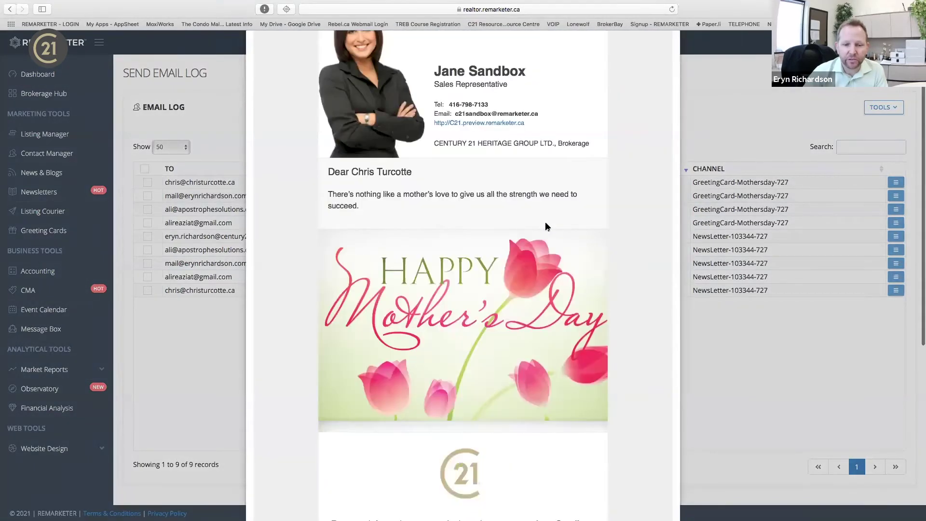
scroll(547, 226, "up", 9)
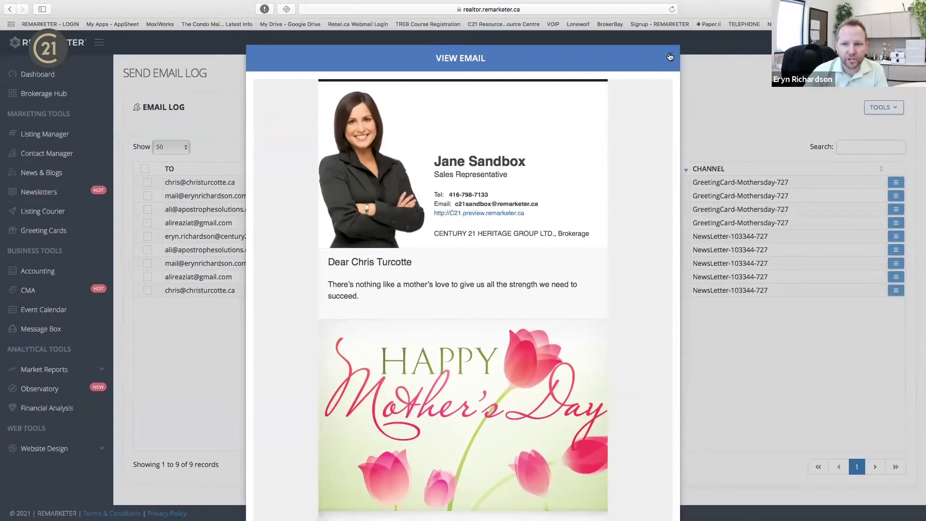
left_click(669, 59)
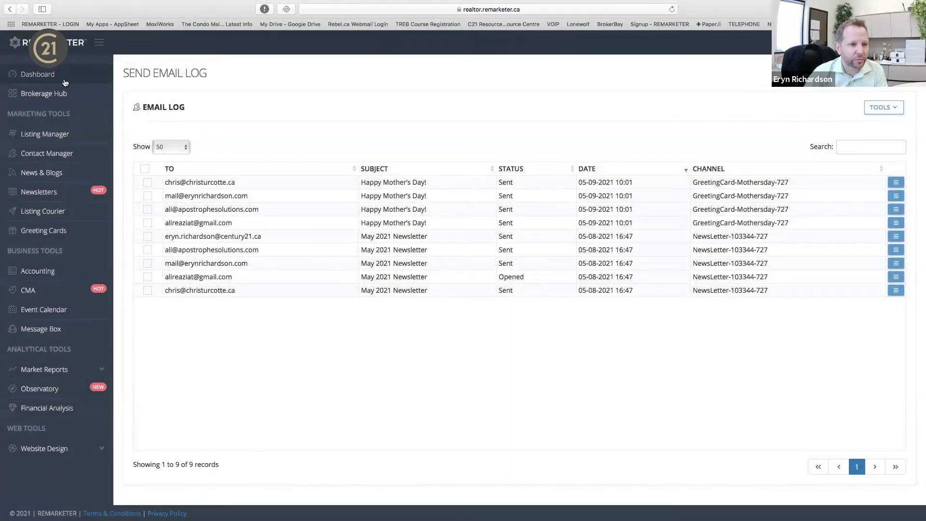
Return to the main dashboard and scroll through its listings, contacts and task overview.
left_click(65, 83)
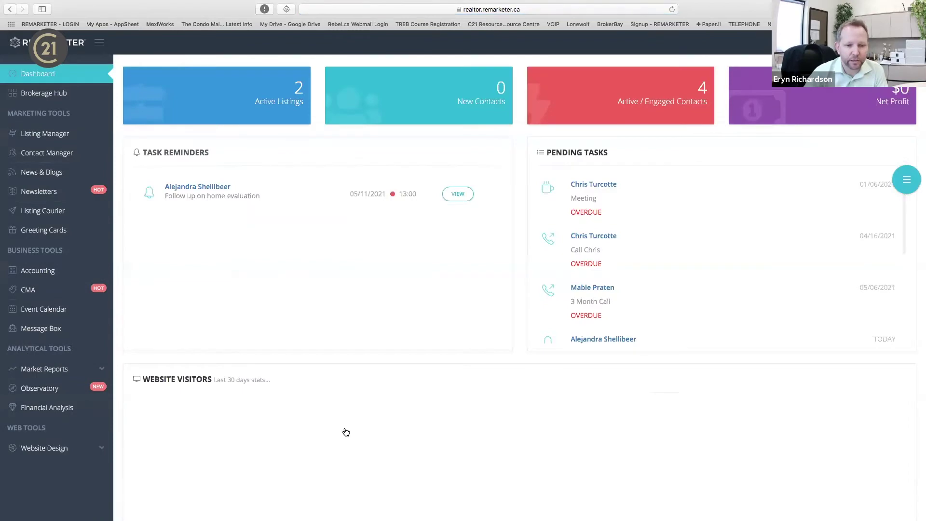
scroll(344, 430, "down", 3)
scroll(345, 428, "down", 15)
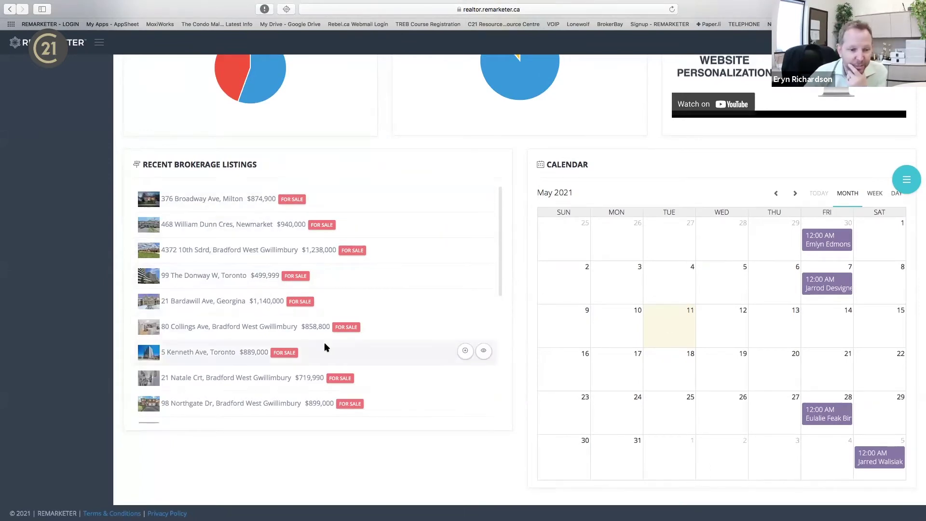
scroll(552, 169, "up", 10)
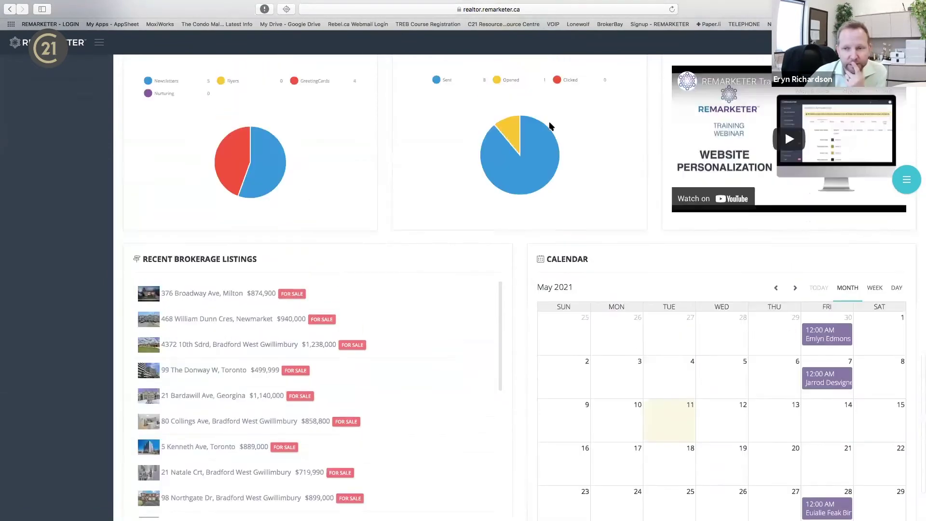
scroll(548, 124, "up", 12)
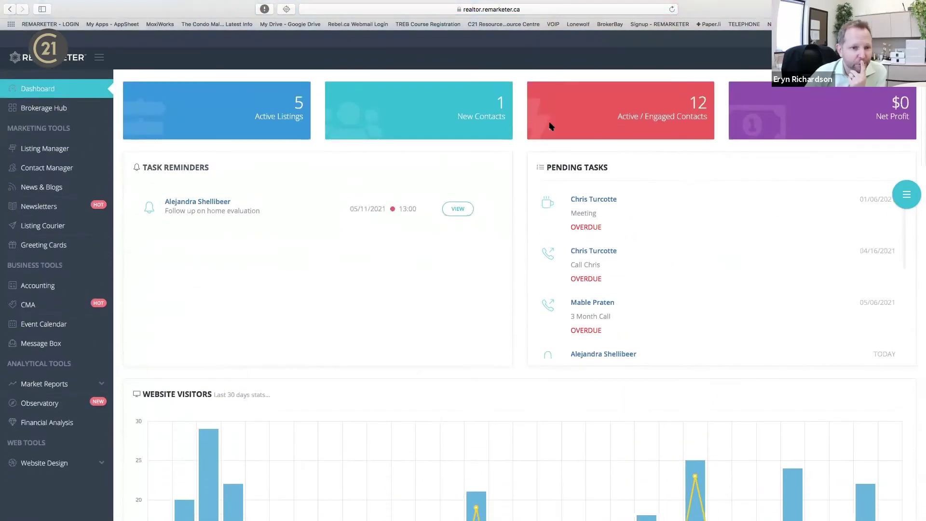
left_click(36, 95)
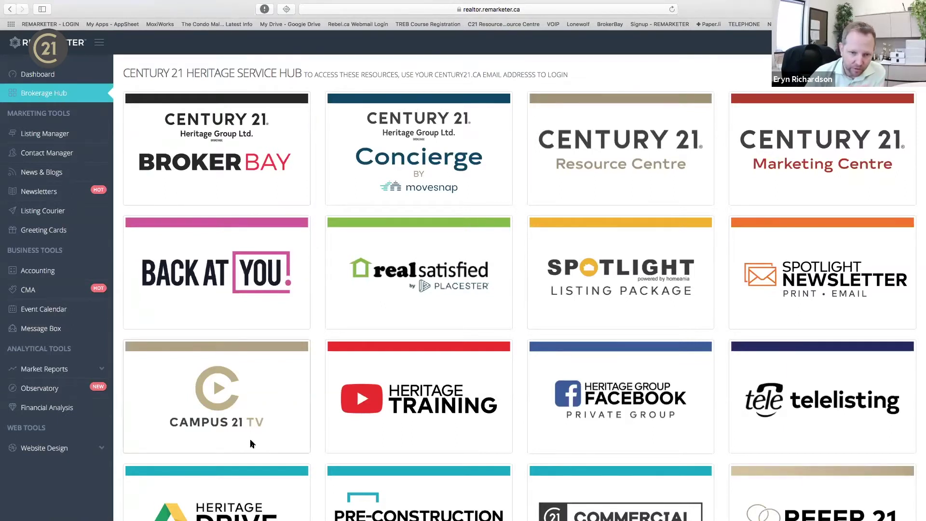
Scroll through the Century 21 Heritage Service Hub tiles and Training Calendar.
scroll(455, 319, "down", 5)
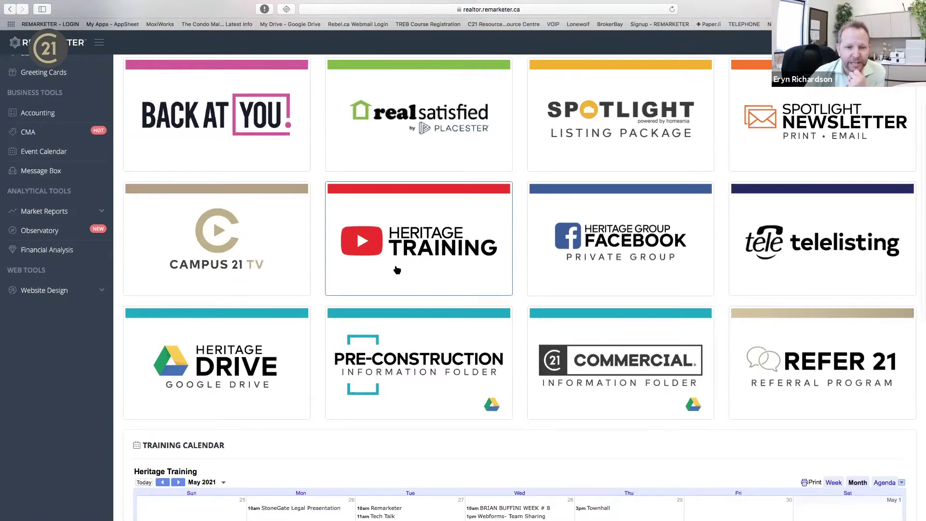
scroll(396, 270, "up", 1)
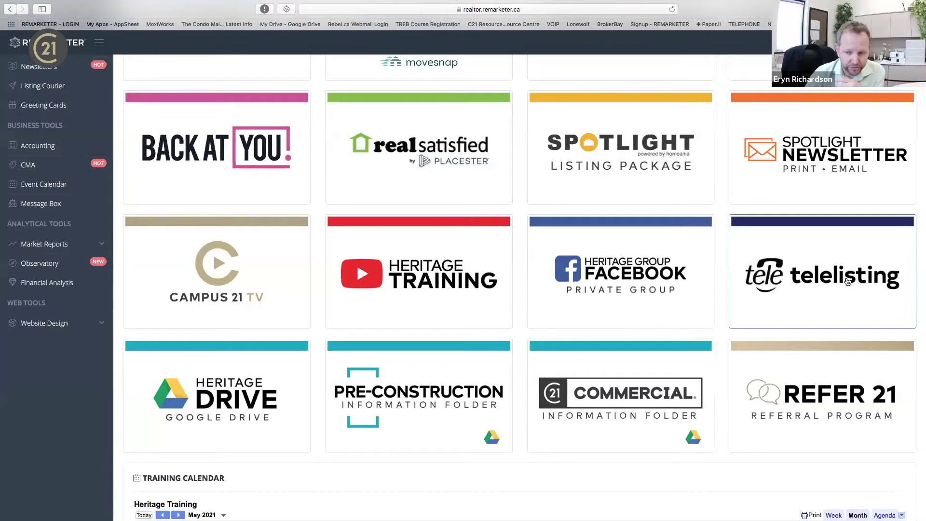
scroll(847, 283, "up", 3)
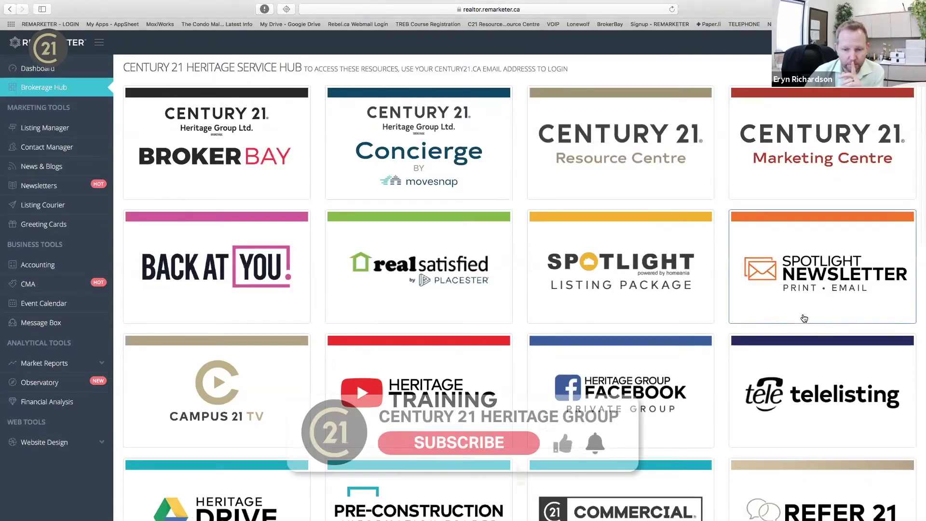
scroll(804, 318, "down", 3)
scroll(803, 318, "down", 3)
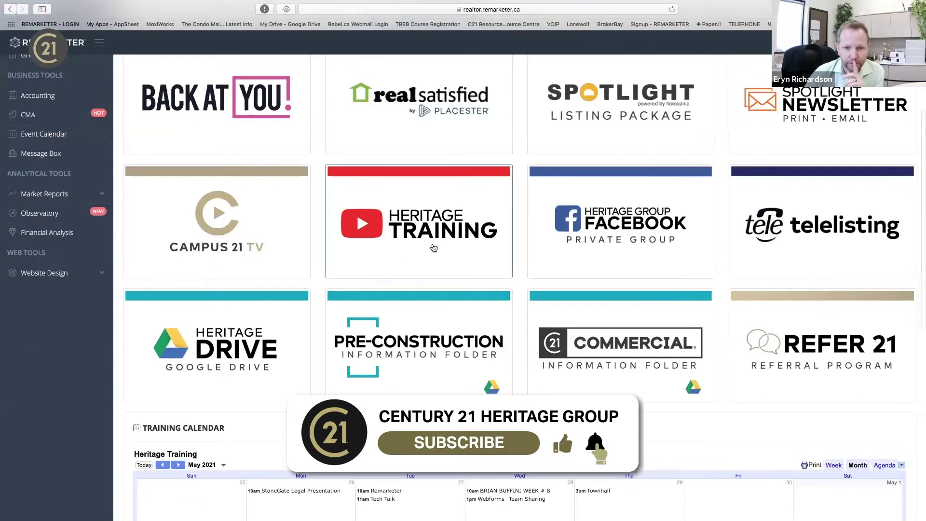
scroll(454, 266, "up", 6)
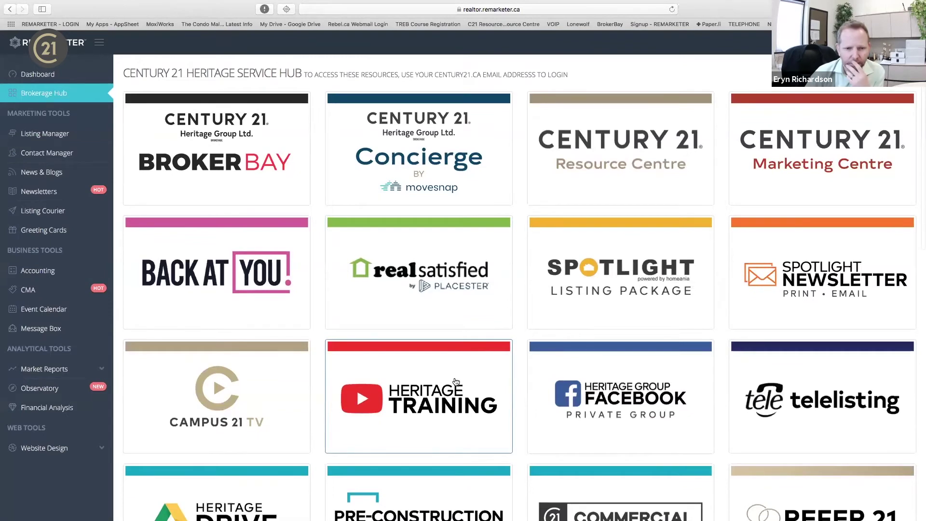
scroll(455, 381, "down", 1)
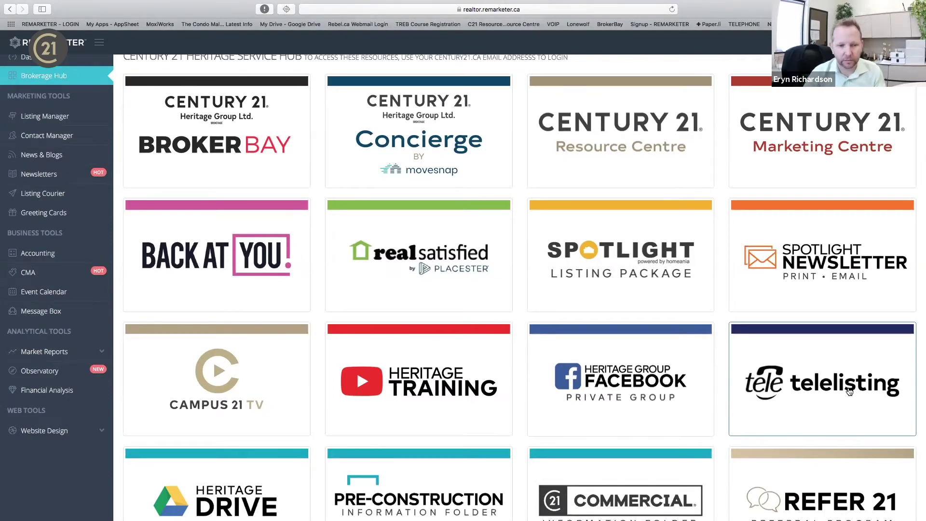
scroll(849, 391, "up", 1)
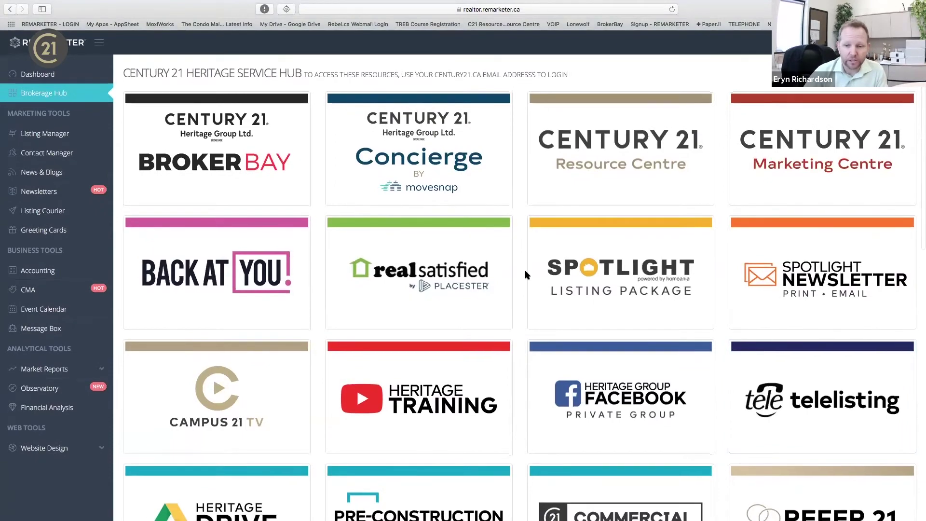
scroll(526, 275, "down", 10)
scroll(544, 295, "down", 3)
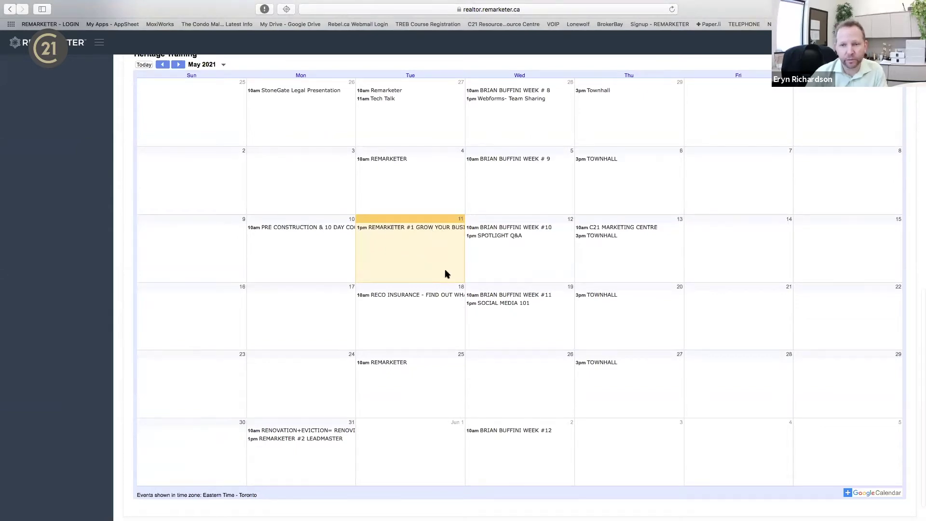
scroll(445, 274, "up", 12)
scroll(445, 274, "up", 1)
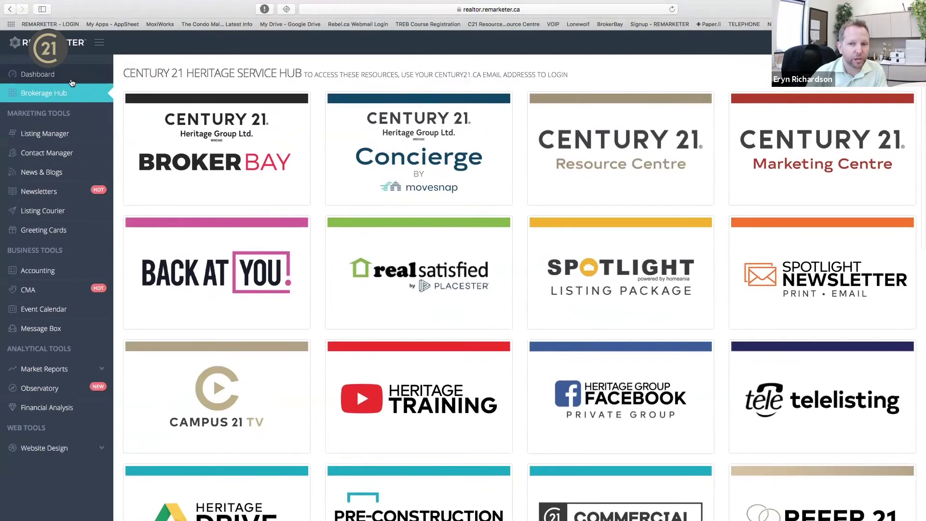
left_click(55, 138)
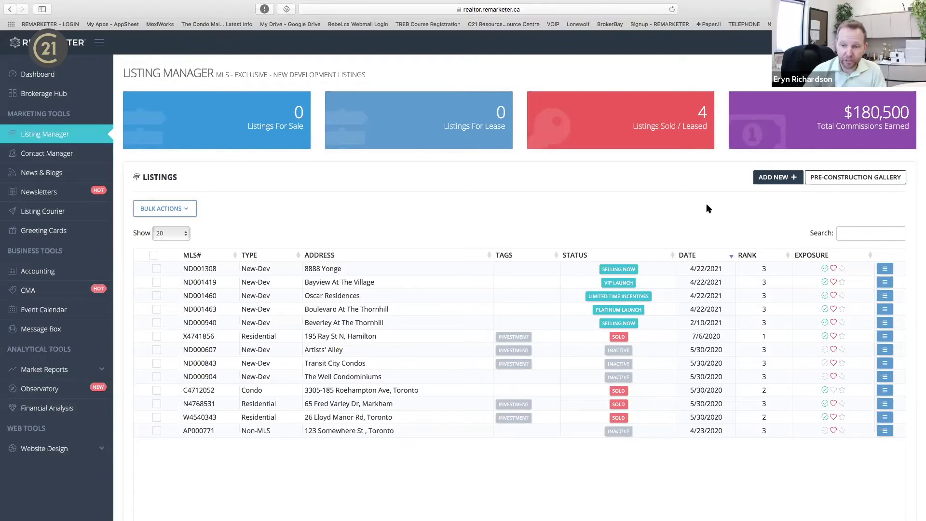
Start a new listing on the MLS tab, ready to enter an MLS number.
left_click(773, 181)
left_click(257, 130)
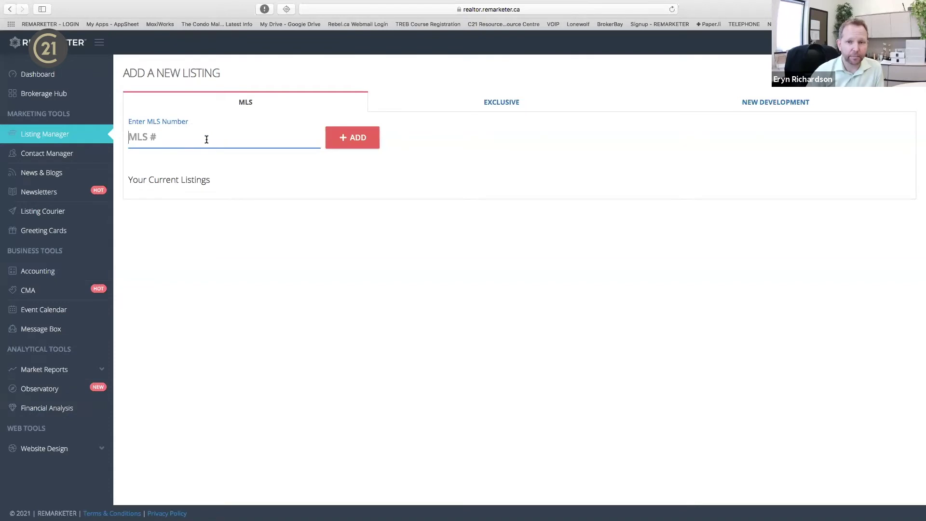
View the Exclusive and New Development listing forms, then the Pre-Construction Gallery.
left_click(515, 105)
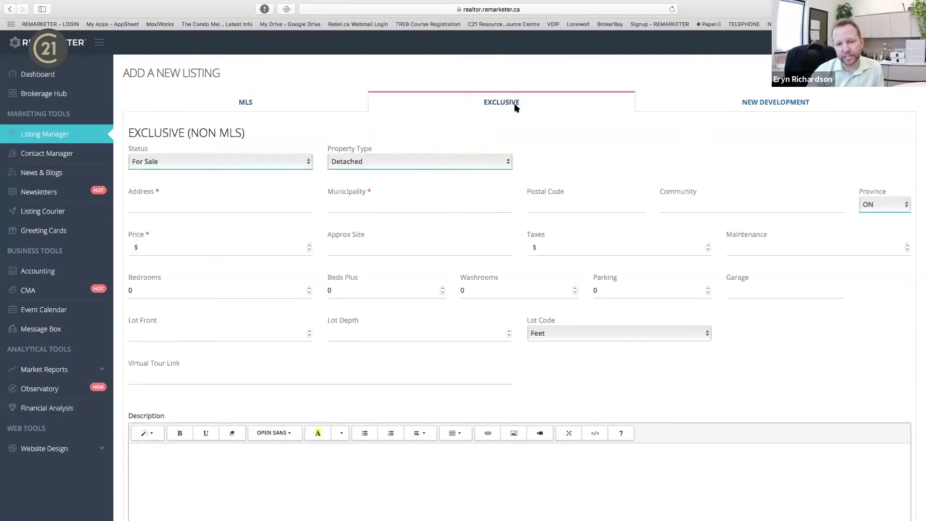
left_click(785, 95)
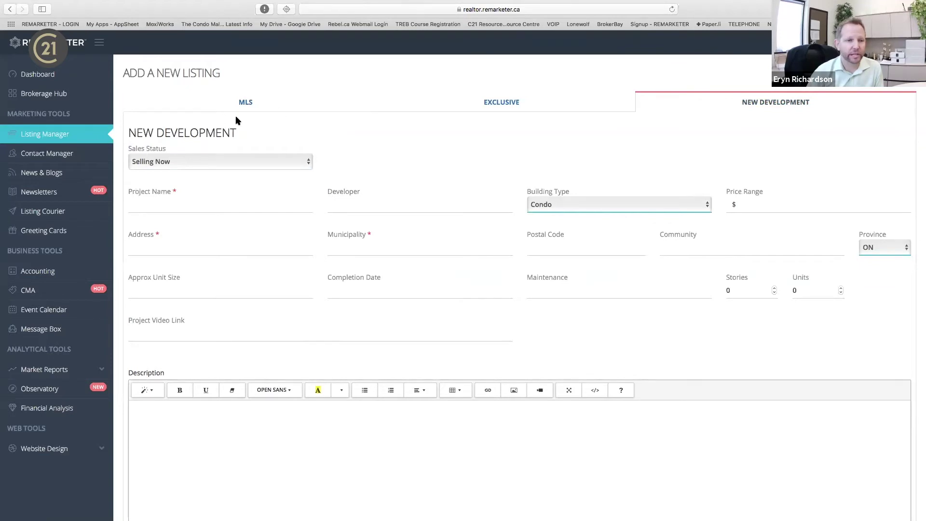
left_click(69, 131)
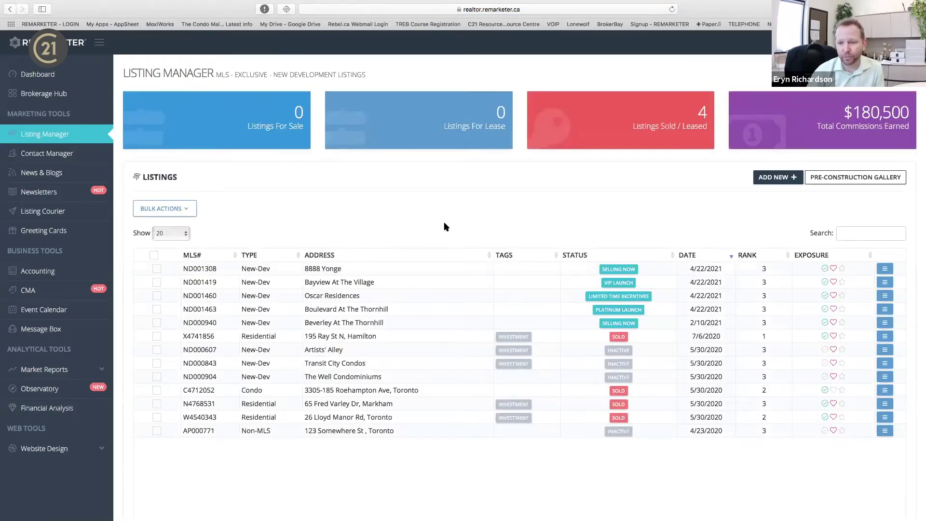
left_click(886, 182)
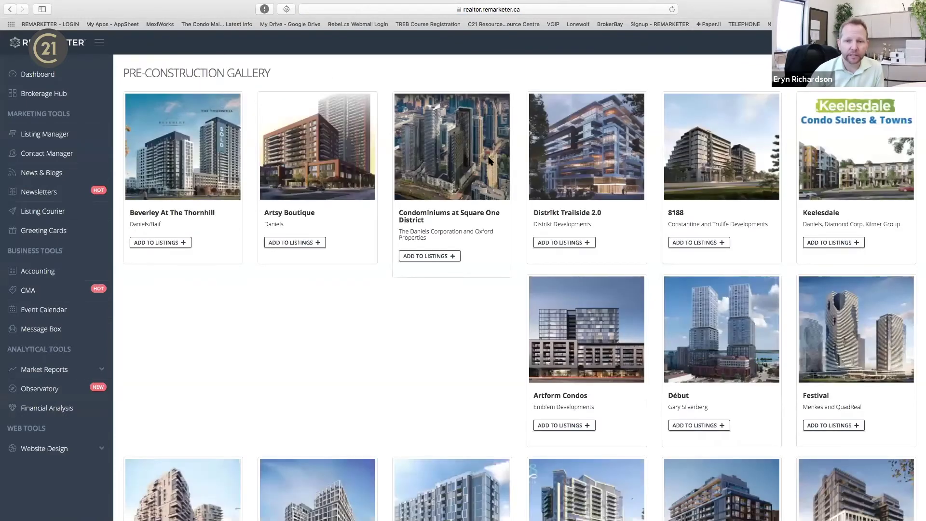
Add the Distrikt Trailside 2.0 pre-construction project to the agent's listings from the gallery.
scroll(386, 244, "down", 5)
scroll(387, 245, "down", 1)
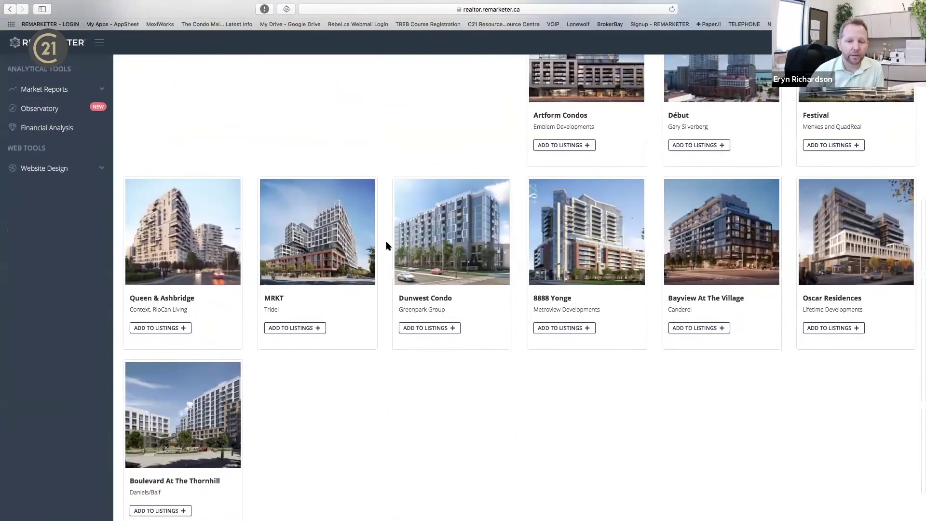
scroll(386, 246, "up", 1)
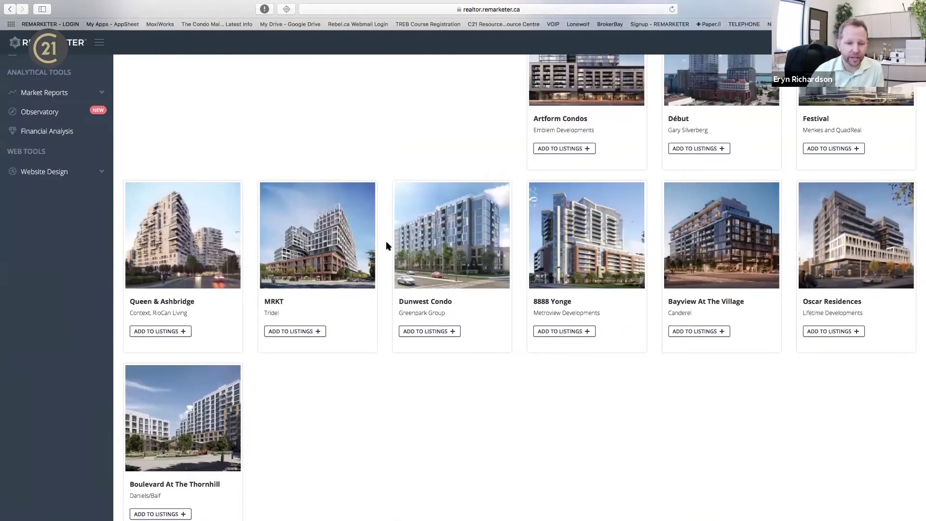
scroll(387, 245, "up", 5)
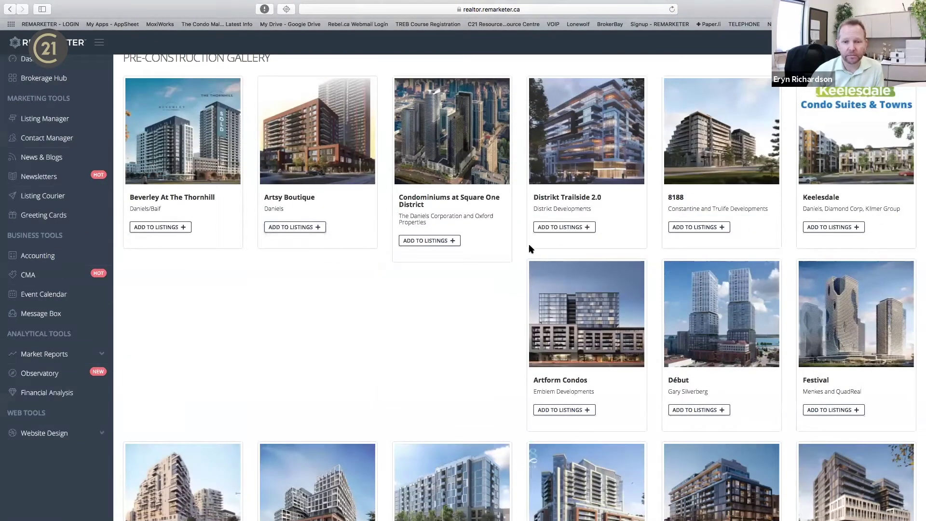
left_click(577, 231)
Add 8188 to the listings and check it under New Developments on the Century 21 preview site.
left_click(722, 231)
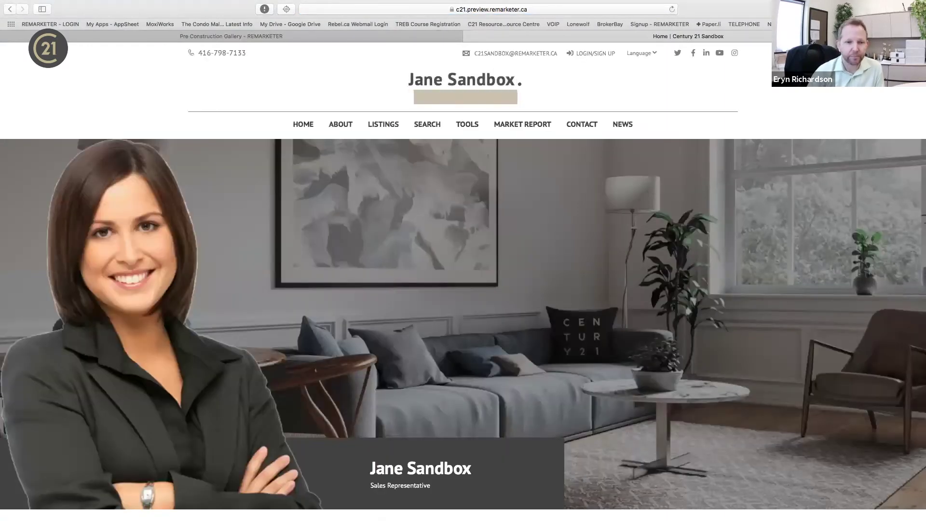
scroll(676, 273, "down", 10)
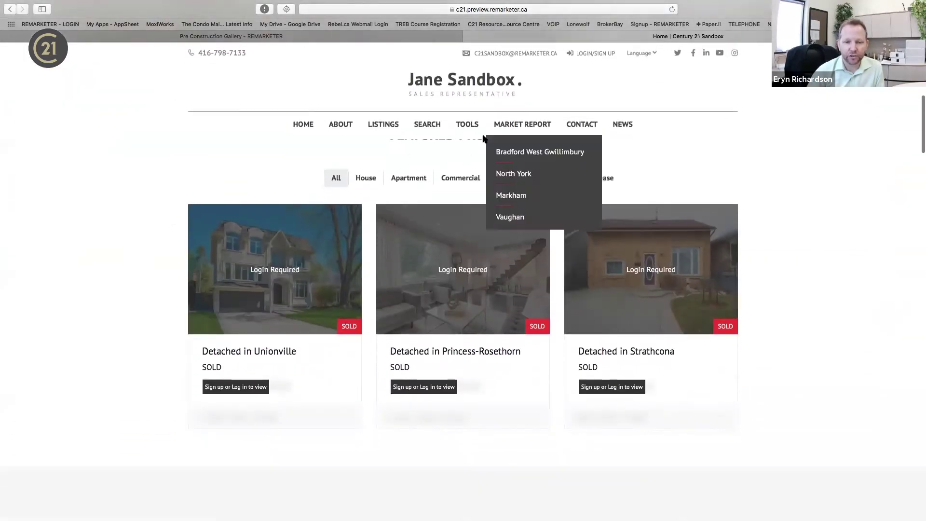
scroll(478, 333, "up", 3)
scroll(477, 332, "down", 3)
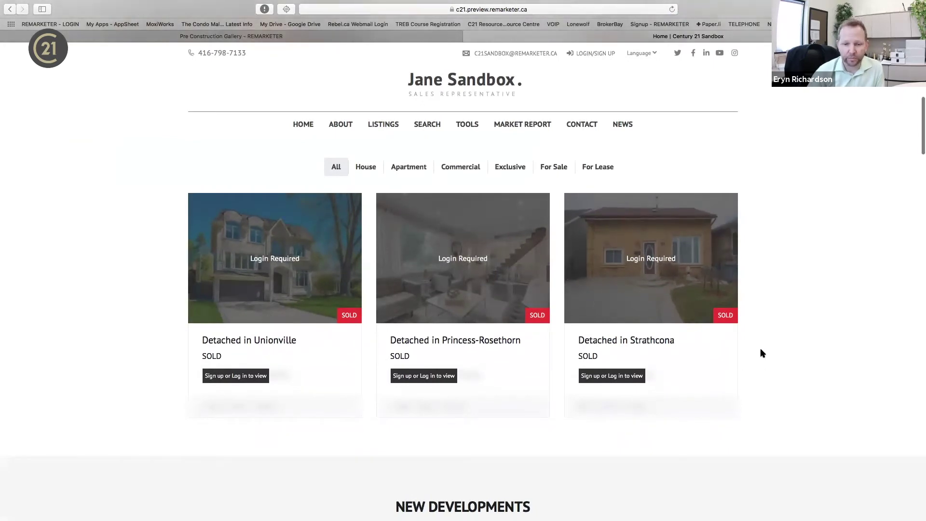
scroll(761, 351, "down", 1)
scroll(645, 355, "down", 10)
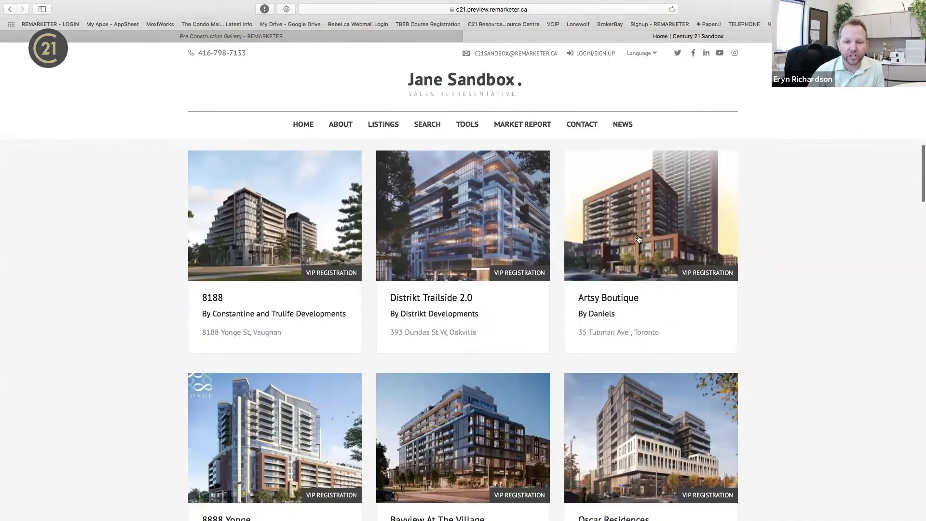
scroll(661, 405, "down", 6)
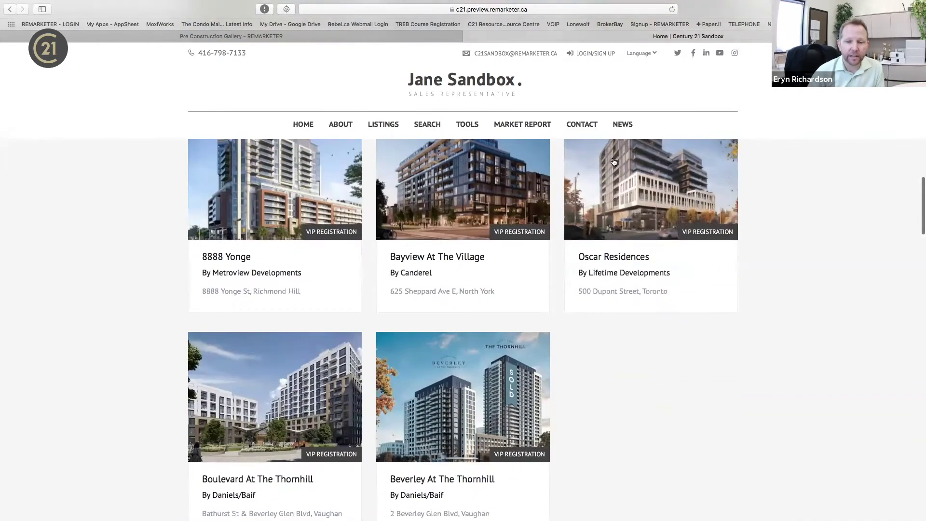
scroll(673, 368, "down", 4)
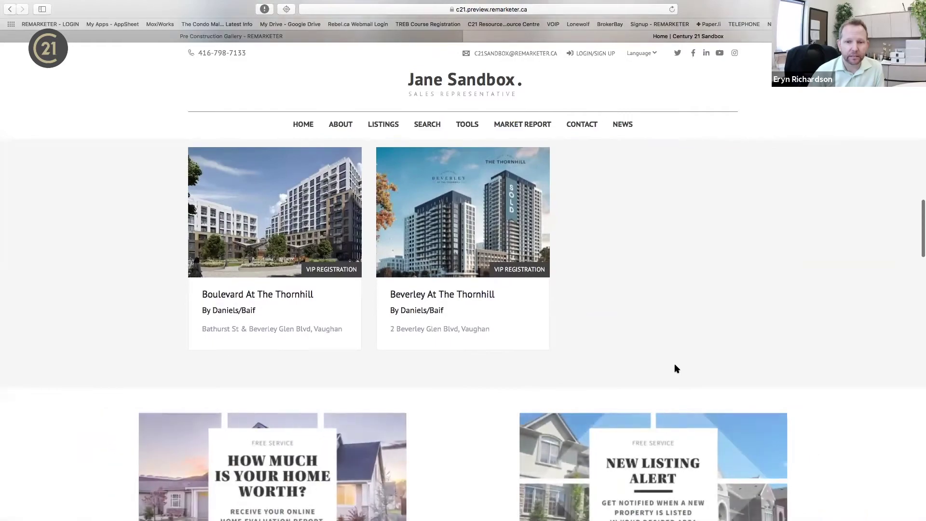
scroll(674, 368, "up", 13)
scroll(550, 316, "up", 8)
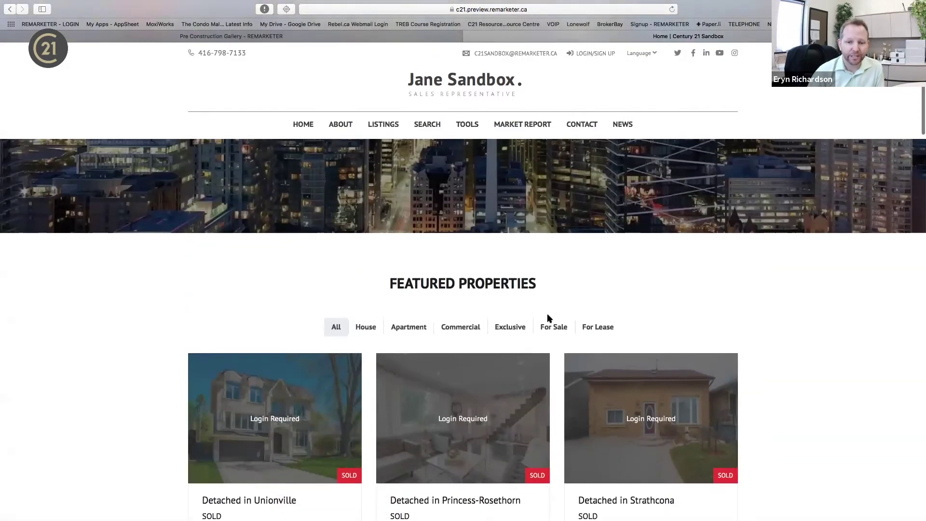
scroll(635, 288, "up", 6)
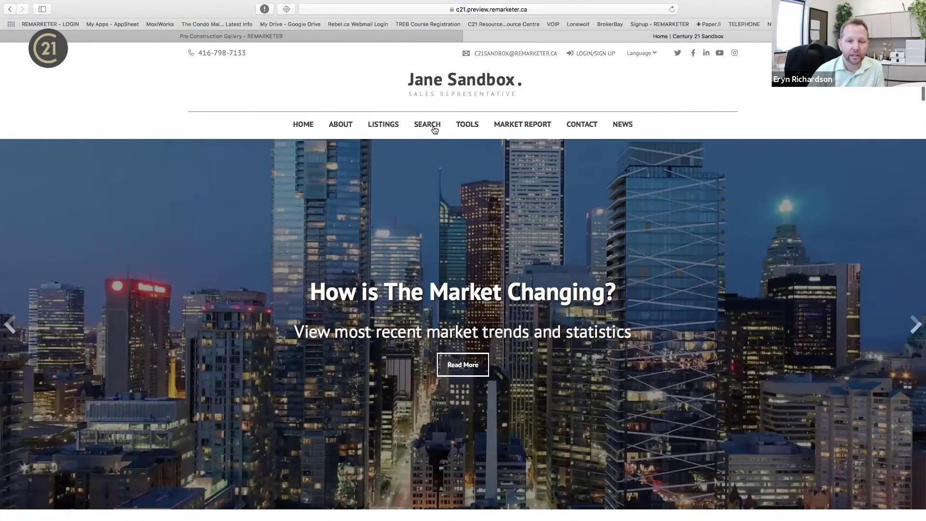
mouse_move(434, 124)
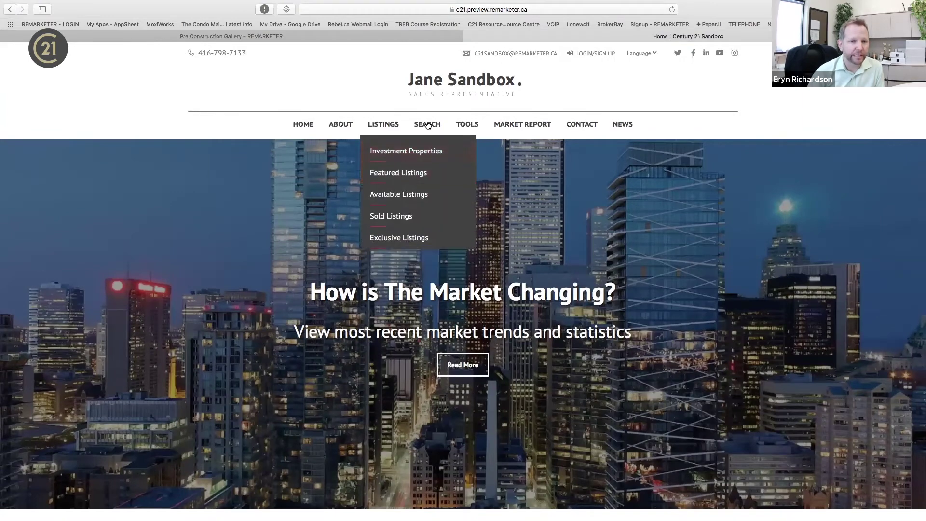
Return to the Pre Construction Gallery and show the Listing Manager table with the new-development listings.
left_click(277, 36)
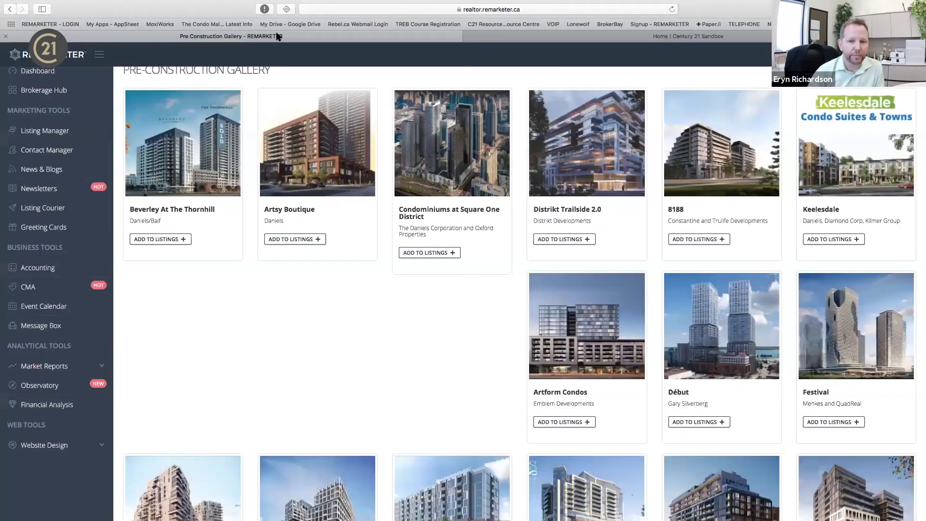
scroll(239, 321, "up", 1)
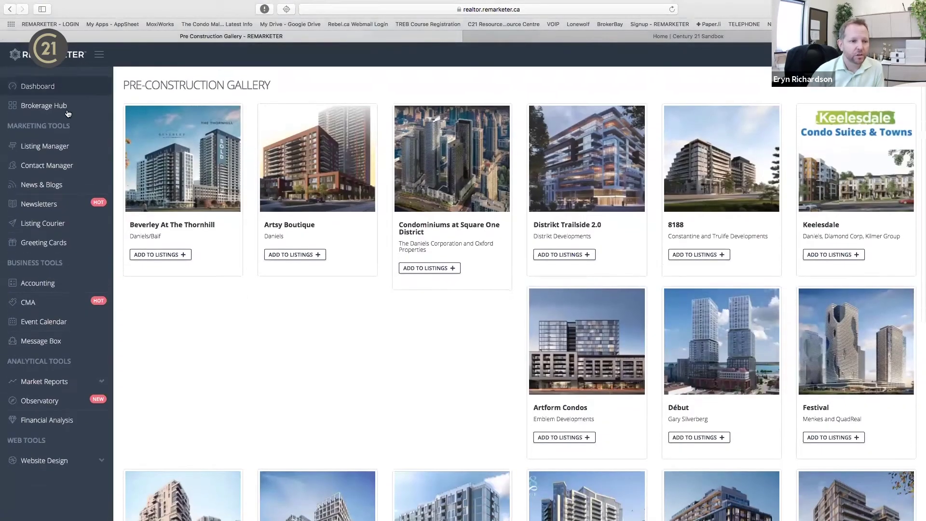
left_click(62, 147)
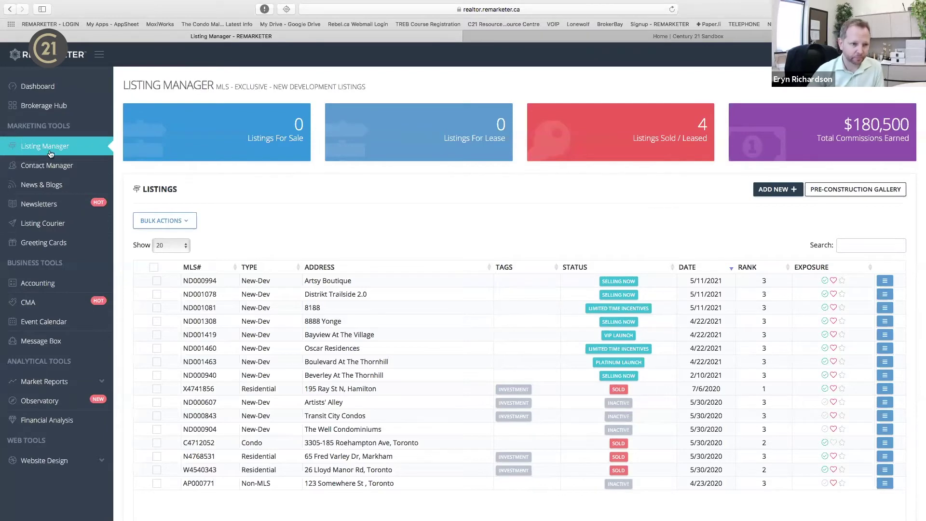
Open the Contact Manager list showing all 106 contacts.
left_click(42, 163)
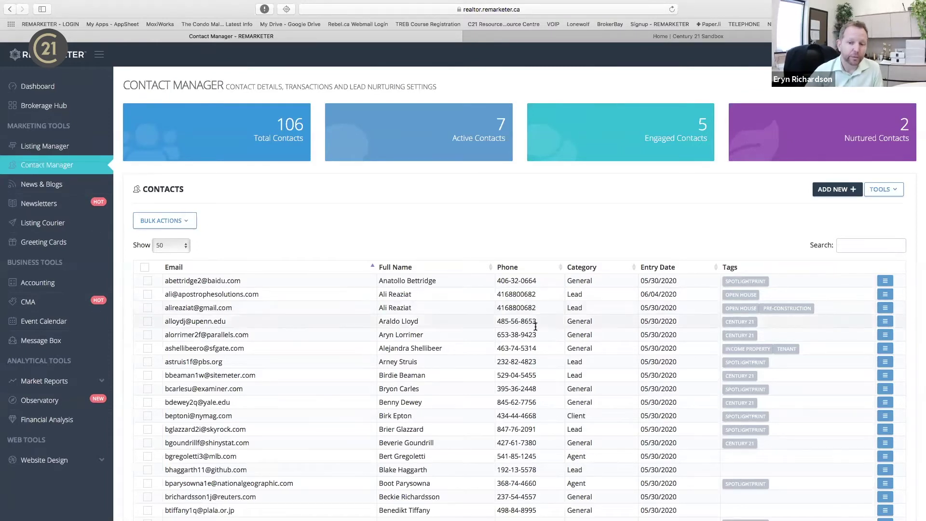
scroll(536, 369, "down", 1)
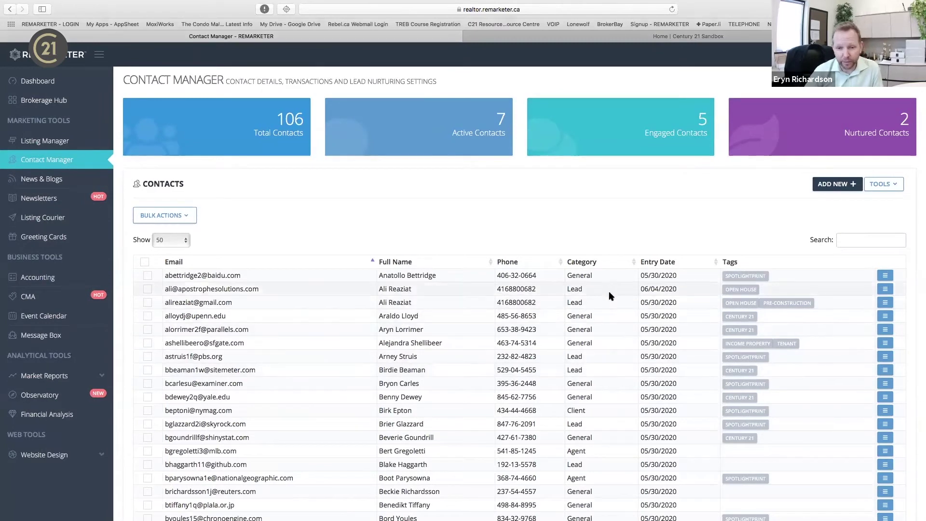
scroll(608, 365, "down", 3)
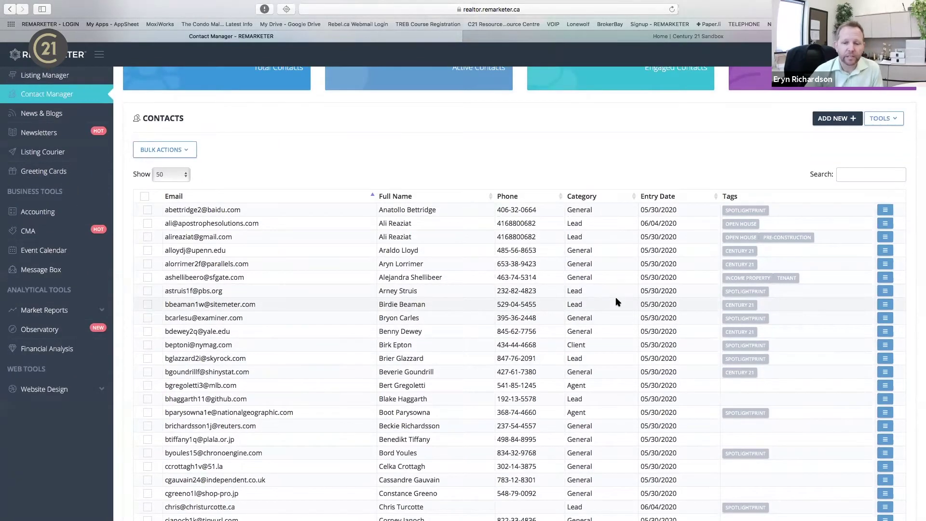
scroll(617, 313, "down", 5)
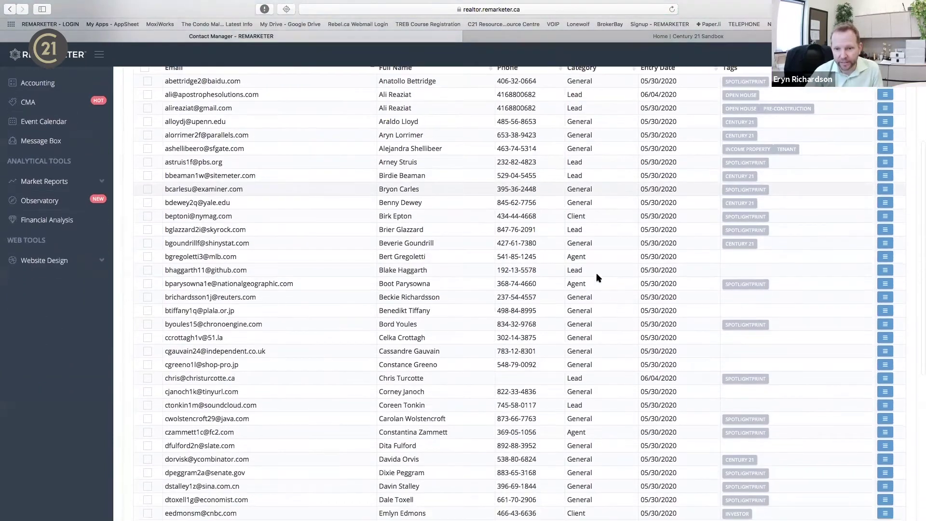
scroll(603, 284, "up", 7)
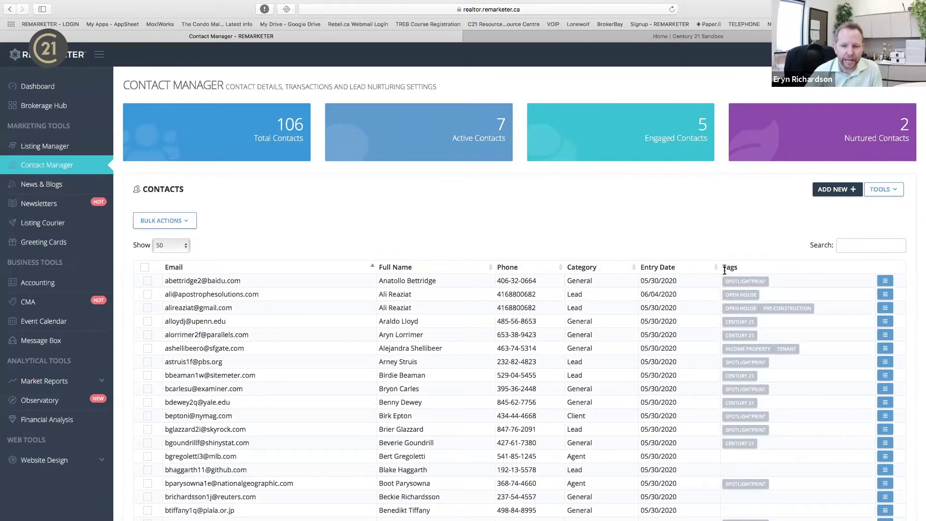
left_click(864, 246)
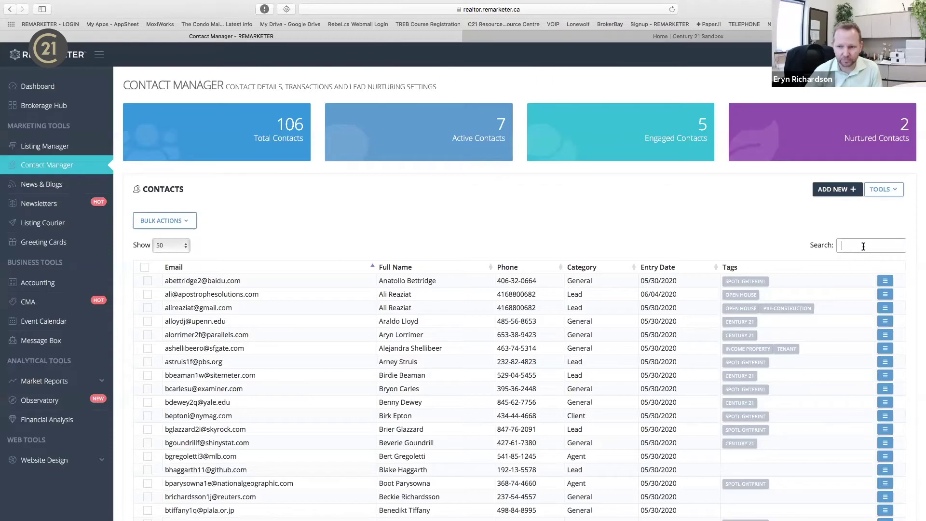
type("lea")
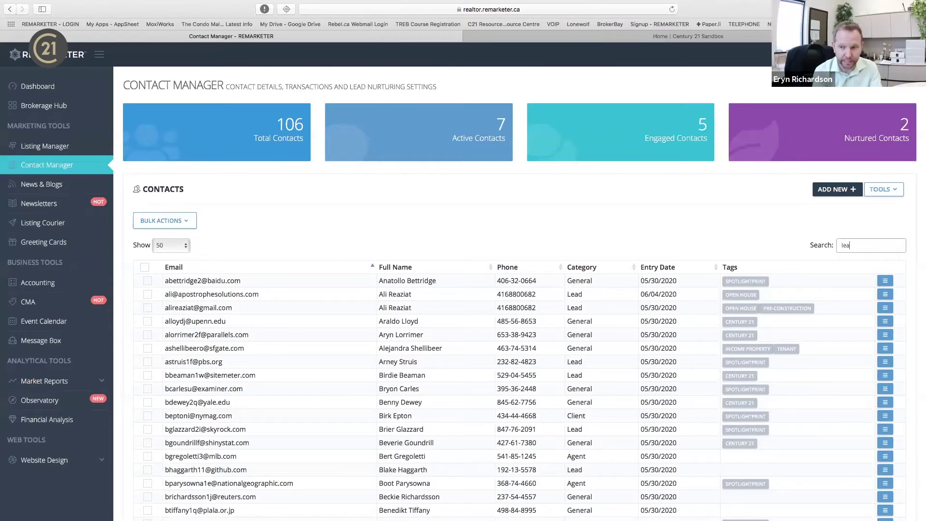
type("d")
key("BackSpace")
key("BackSpace")
key("BackSpace")
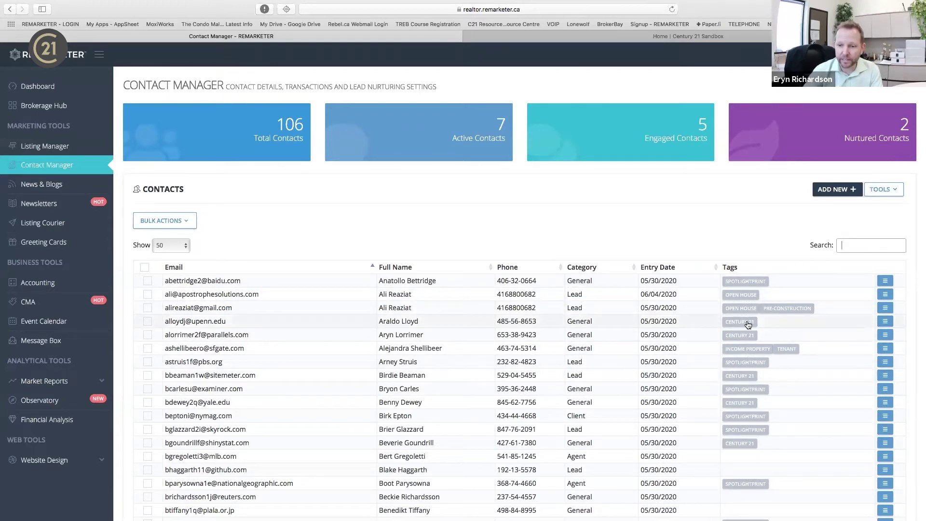
type("century")
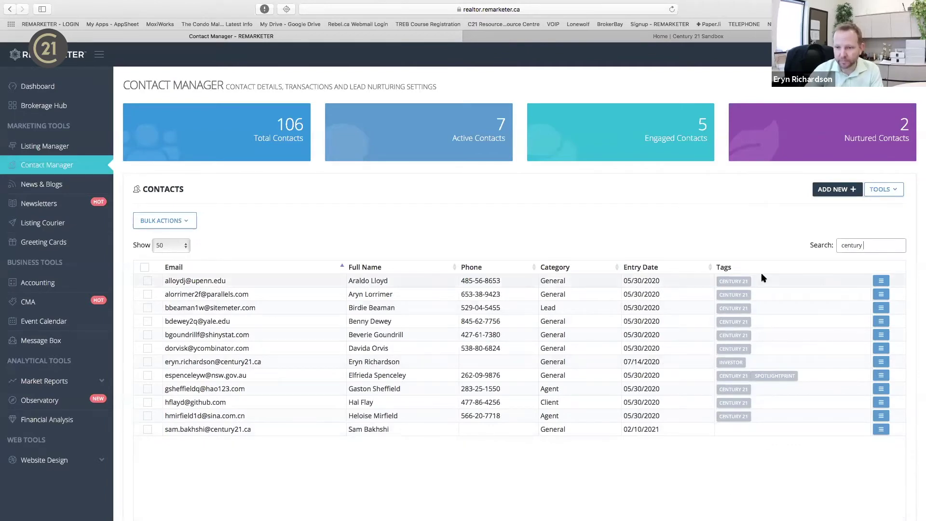
left_click_drag(869, 246, 831, 247)
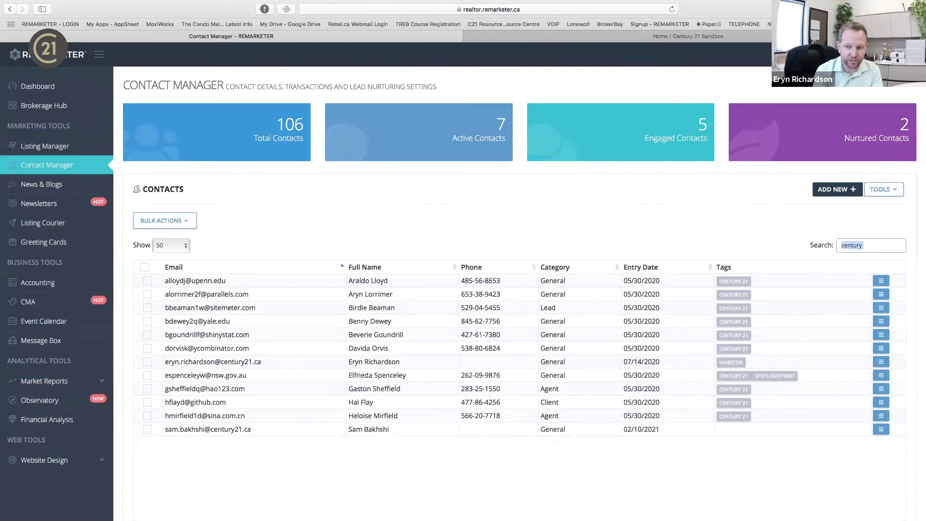
key("BackSpace")
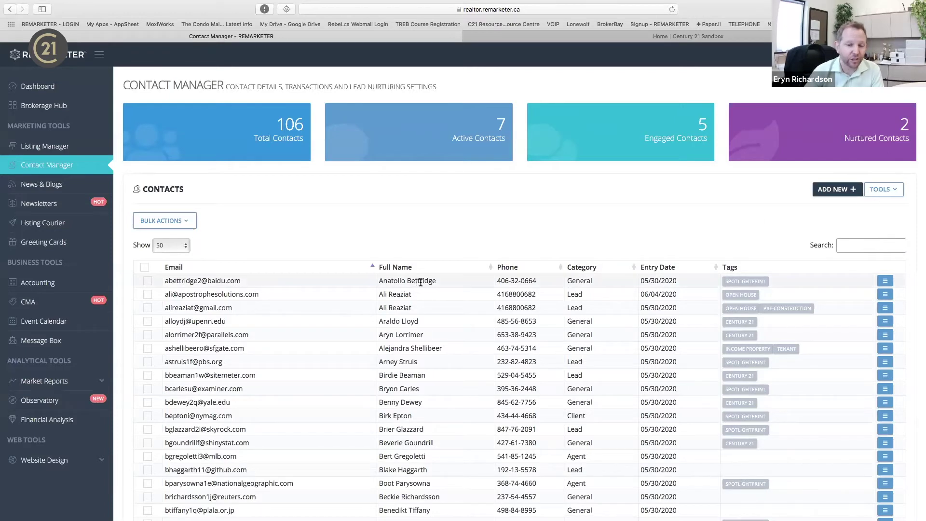
Add City to the columns in Arrange Columns, place it after Full_Name, and save.
left_click(898, 192)
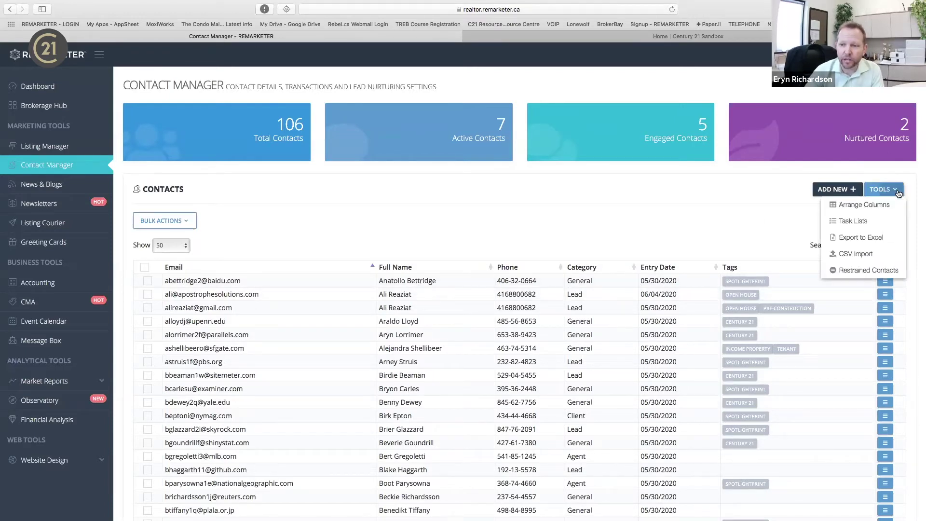
left_click(870, 205)
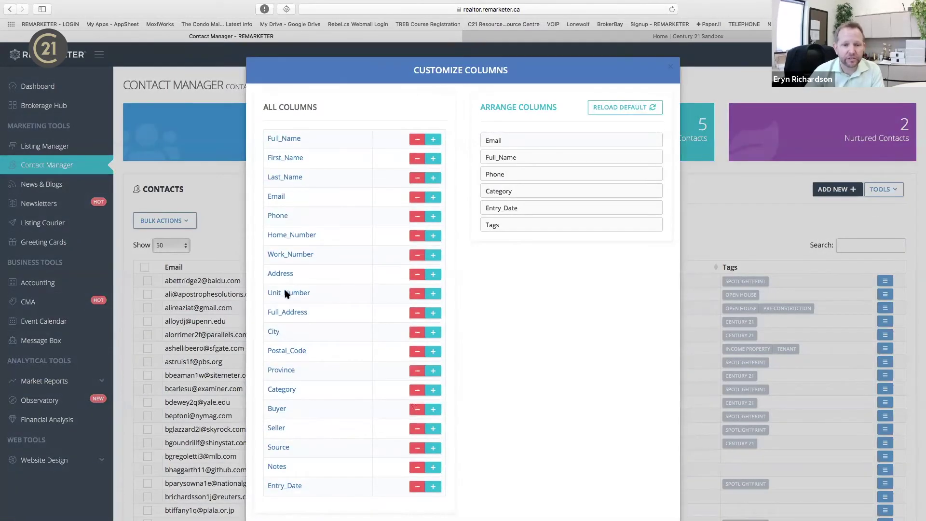
scroll(328, 430, "down", 1)
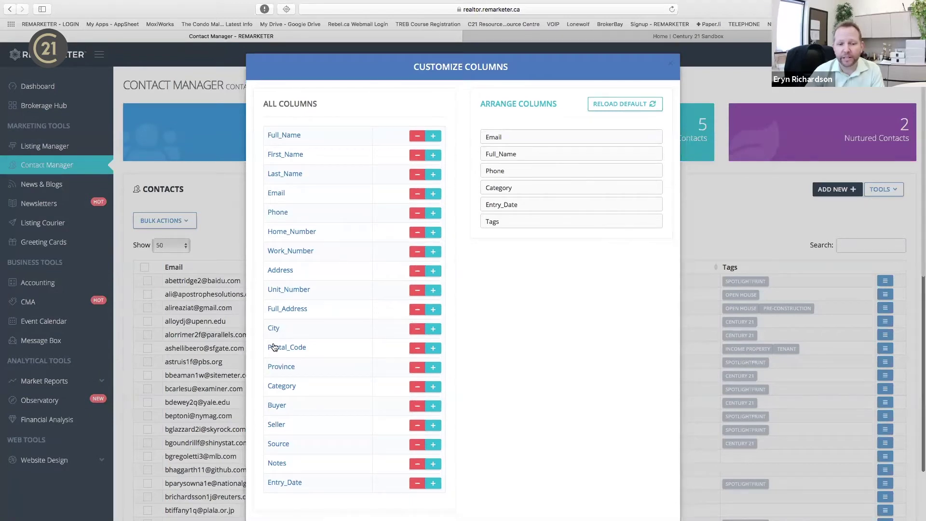
left_click(433, 331)
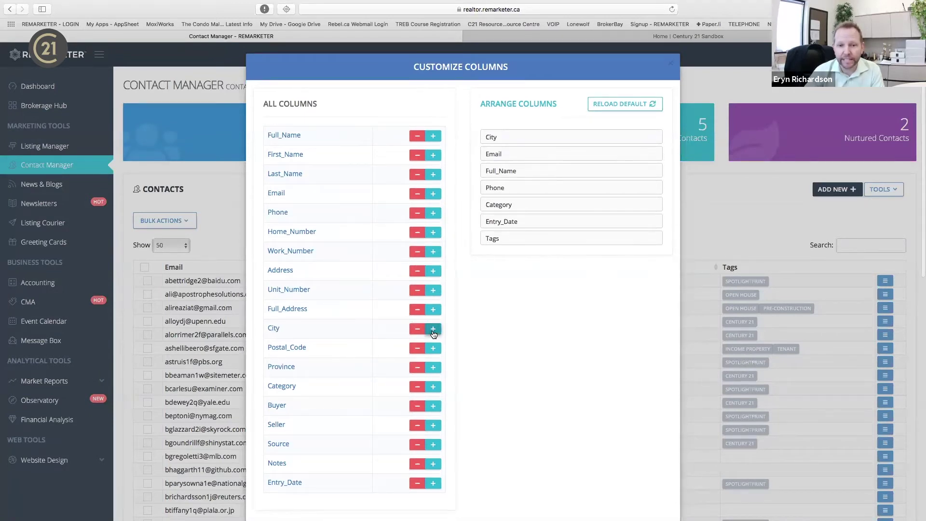
left_click_drag(517, 139, 526, 181)
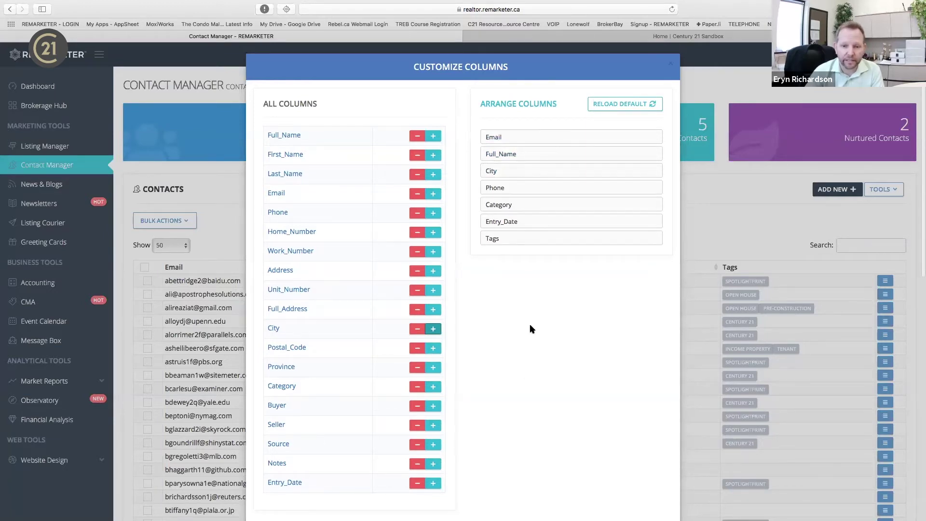
scroll(201, 508, "down", 2)
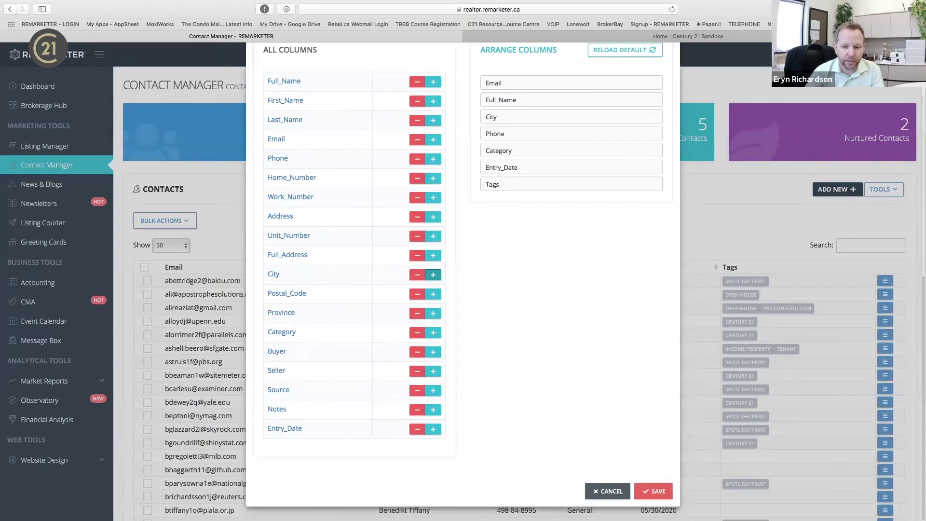
left_click(638, 497)
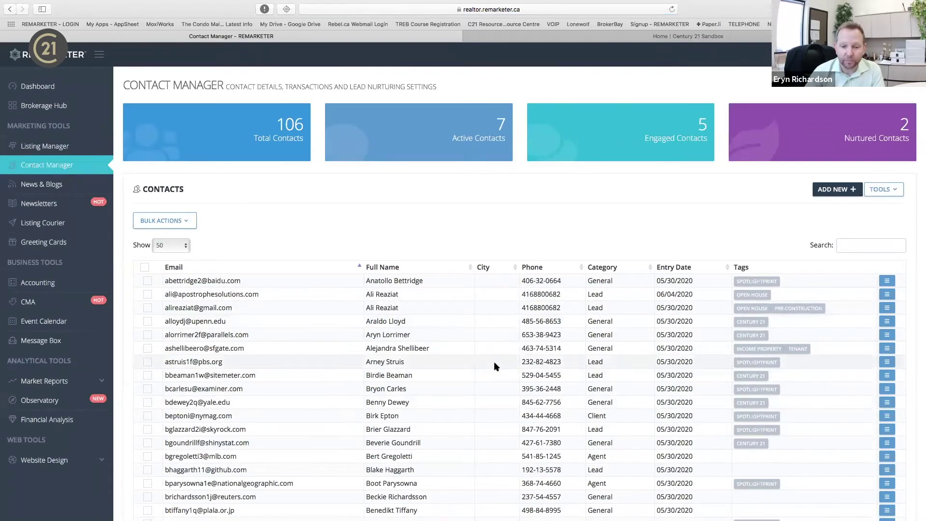
Browse the contact list and start a search in the Search box to filter by 'tor'.
scroll(492, 361, "down", 10)
scroll(509, 336, "down", 5)
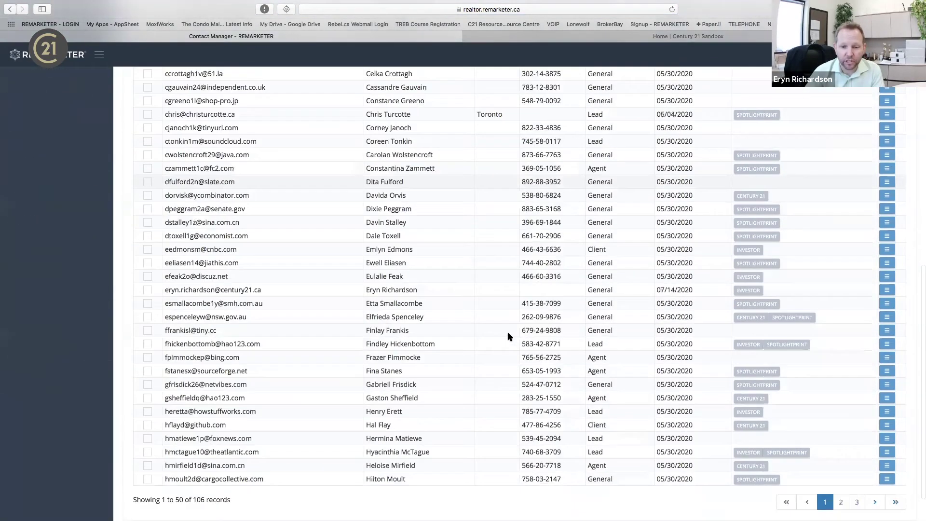
scroll(508, 336, "up", 10)
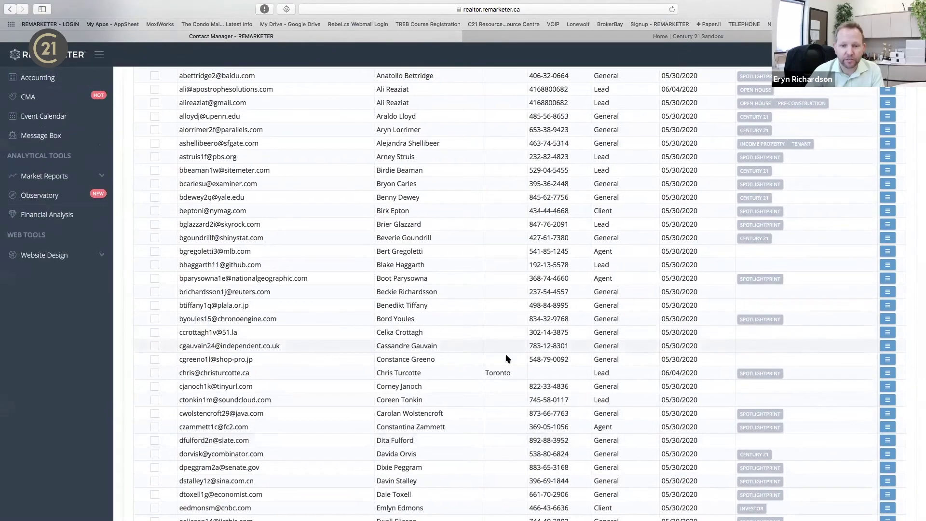
scroll(507, 336, "down", 9)
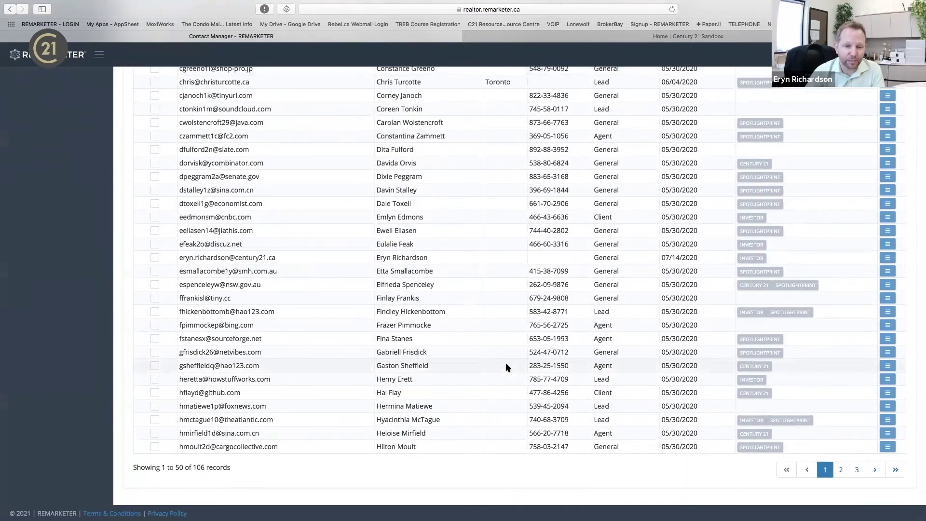
scroll(506, 368, "up", 7)
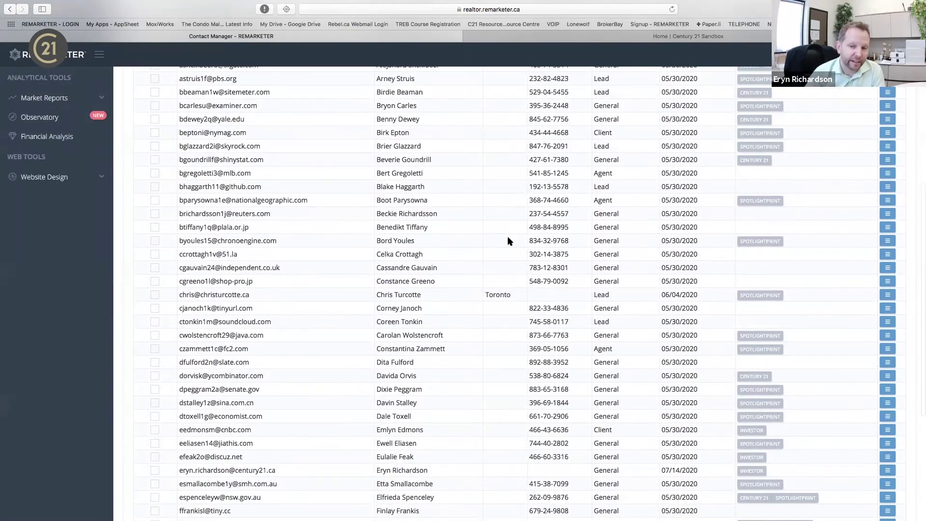
scroll(507, 241, "up", 1)
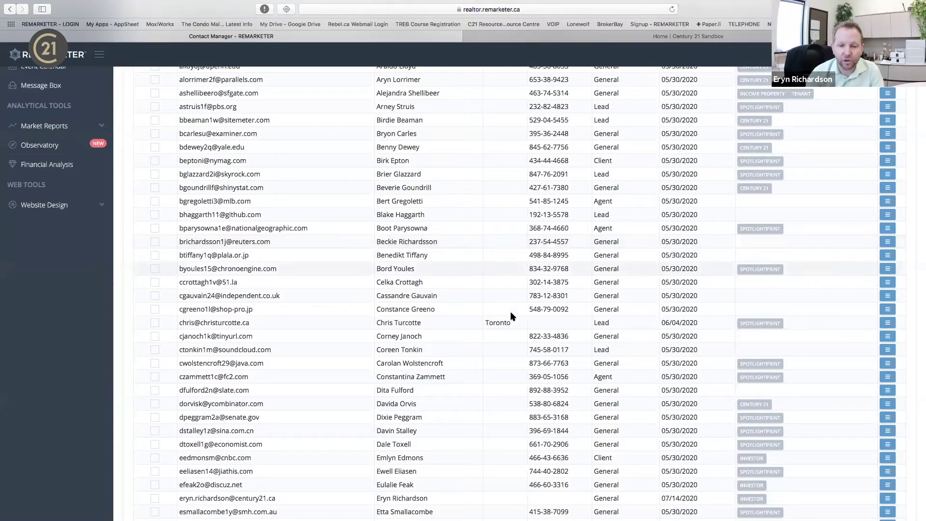
scroll(554, 314, "up", 5)
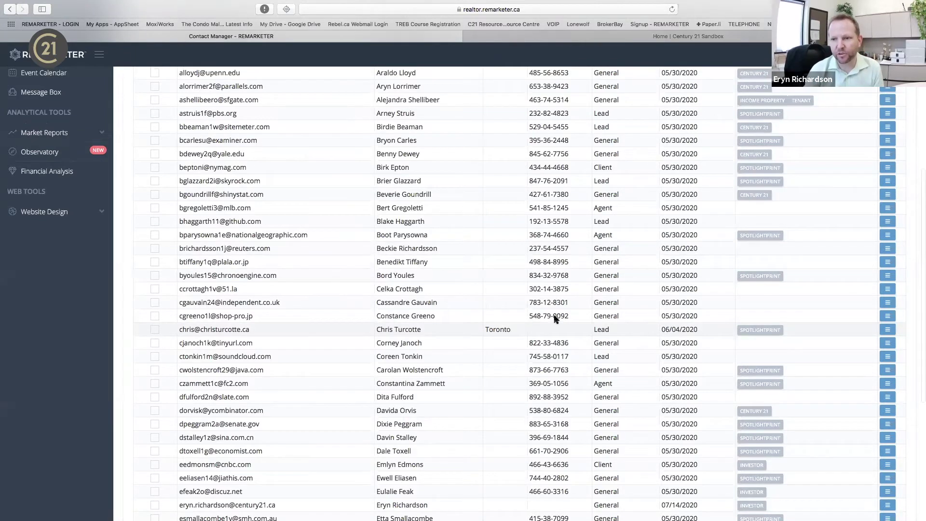
left_click(877, 194)
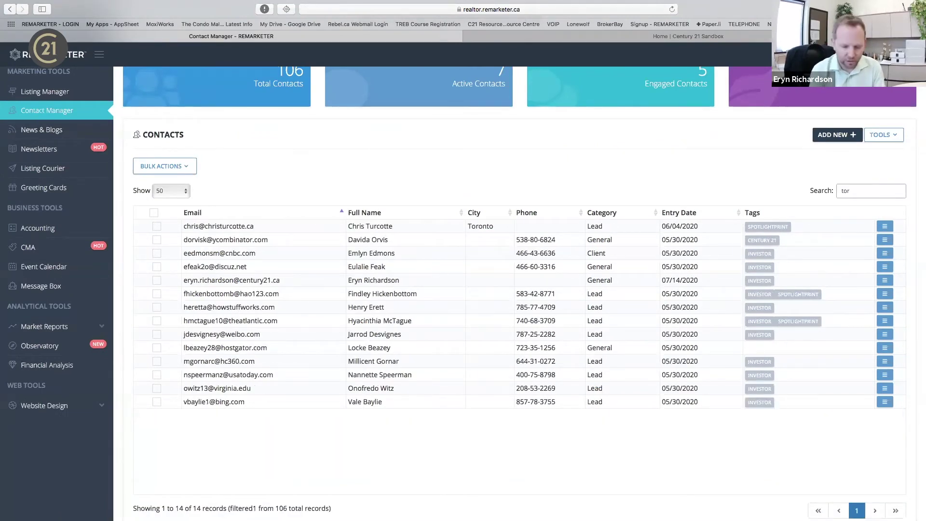
Extend the search text with 'ont', then delete the search text so every contact shows again.
type("onto")
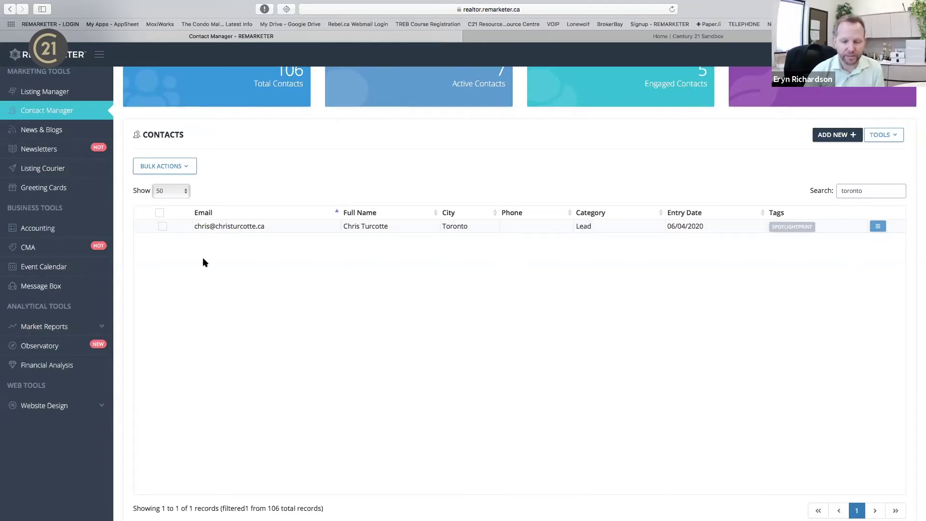
key("BackSpace")
key("BackSpace")
key("BackSpace")
key("BackSpace")
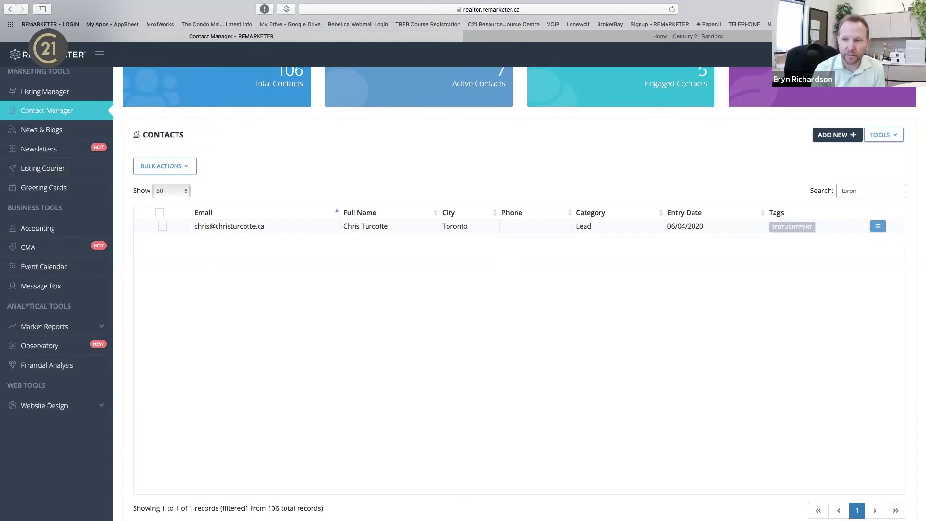
key("BackSpace")
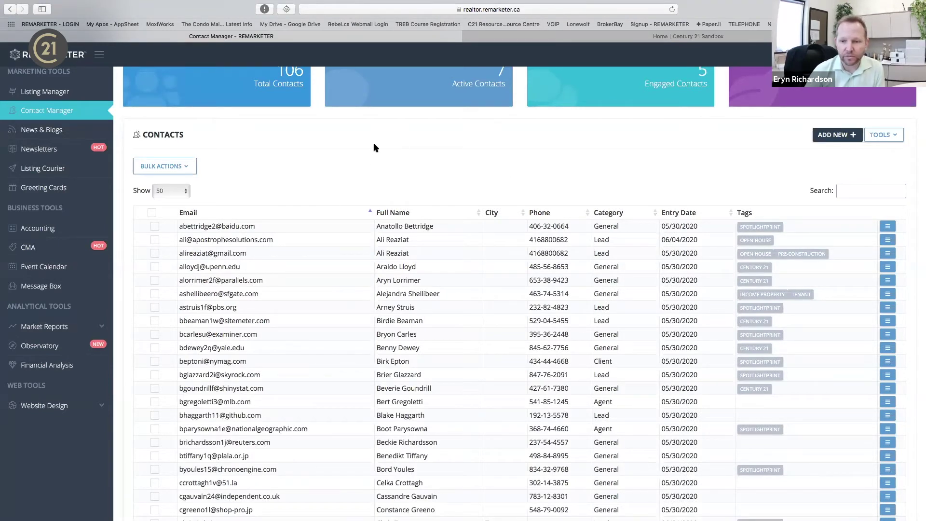
Sort the contacts by Category in descending order so Lead rows come first.
left_click(606, 216)
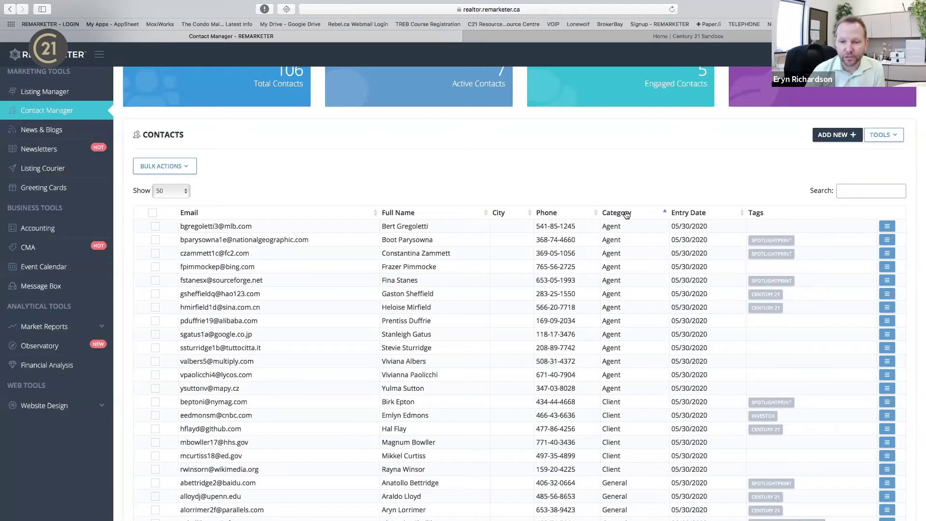
left_click(626, 214)
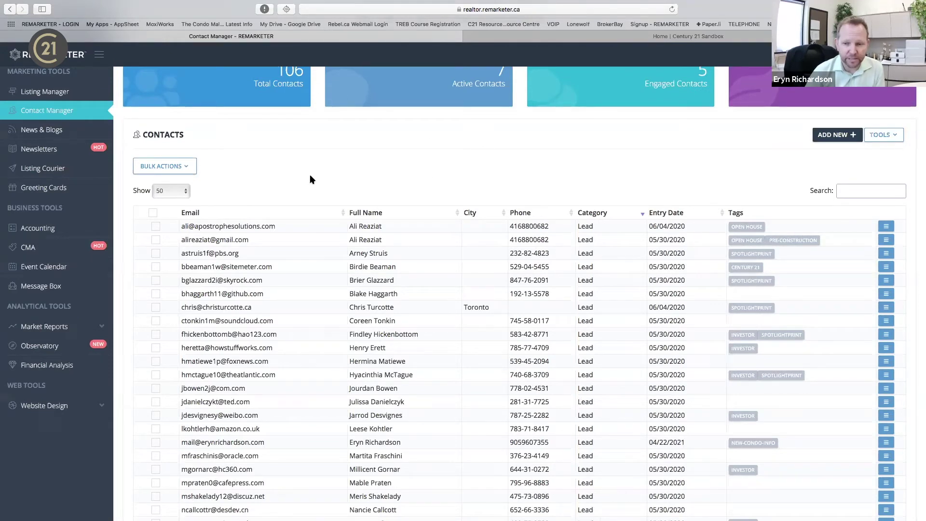
scroll(794, 288, "down", 5)
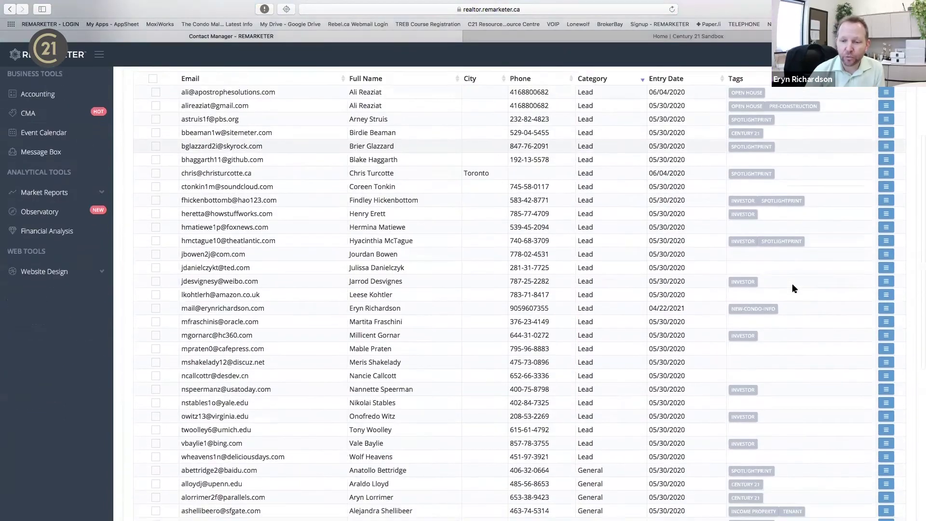
scroll(793, 288, "up", 6)
scroll(794, 288, "up", 1)
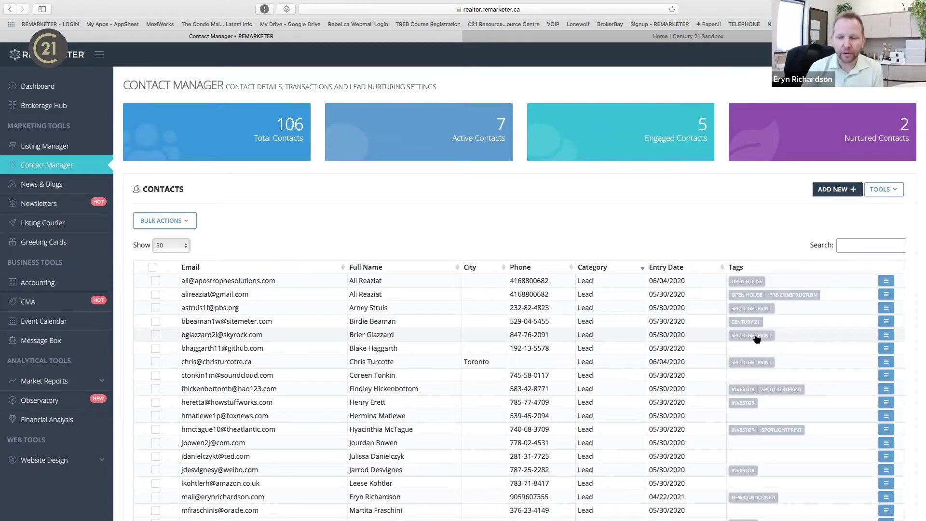
scroll(750, 340, "down", 4)
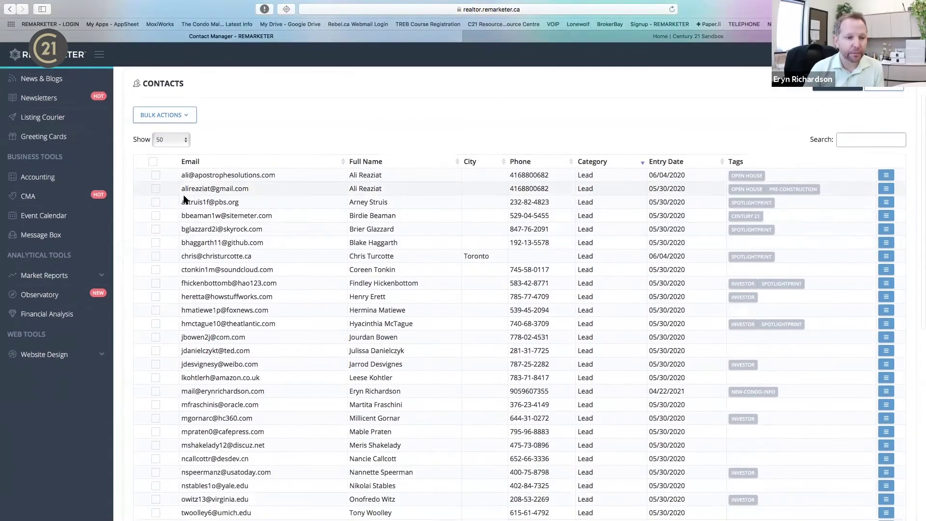
Select eight Lead contacts by ticking their row checkboxes.
left_click(155, 202)
left_click(155, 243)
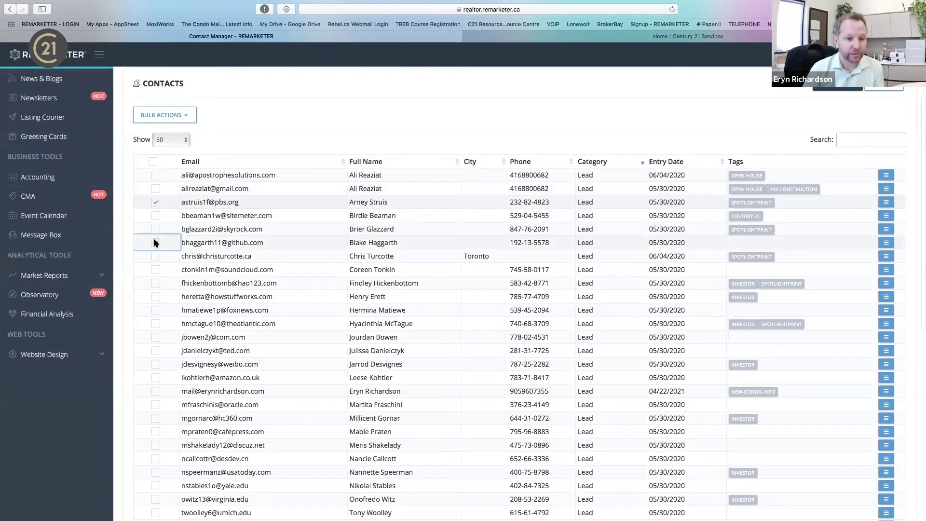
left_click(155, 269)
left_click(156, 310)
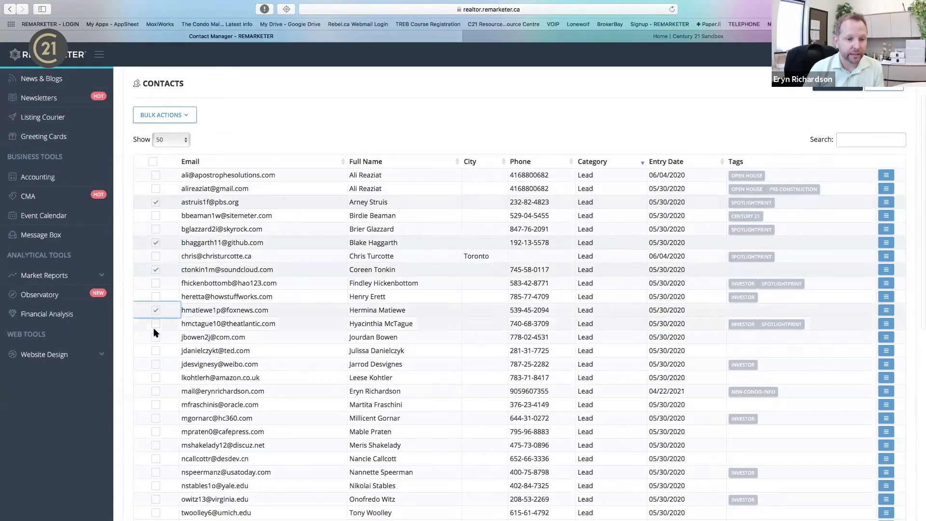
left_click(155, 350)
left_click(159, 381)
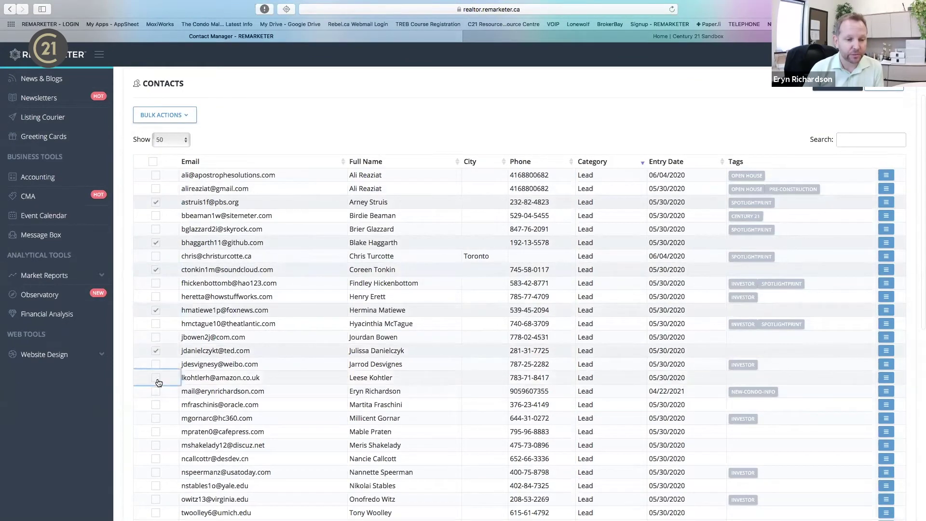
left_click(156, 418)
left_click(155, 445)
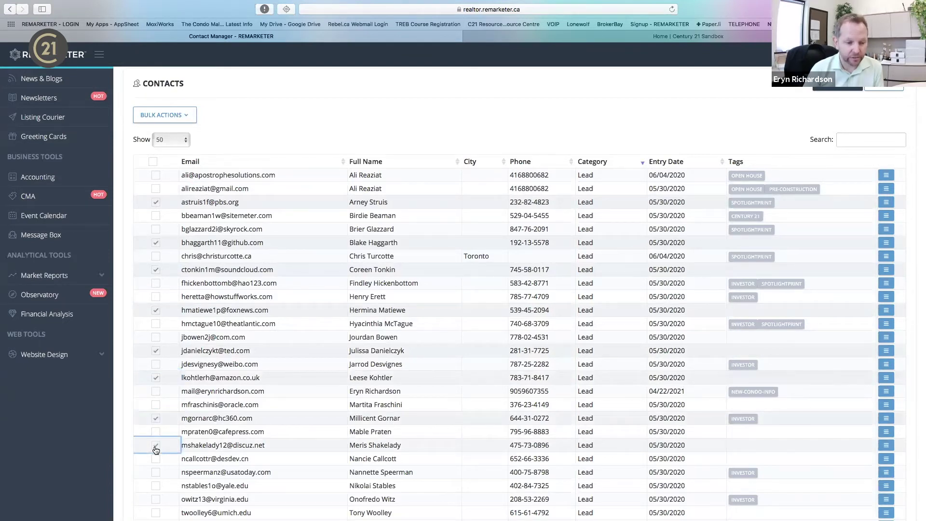
Cancel the Bulk Actions Tag dialog, then open the selected contacts with Bulk Actions > Edit.
left_click(181, 117)
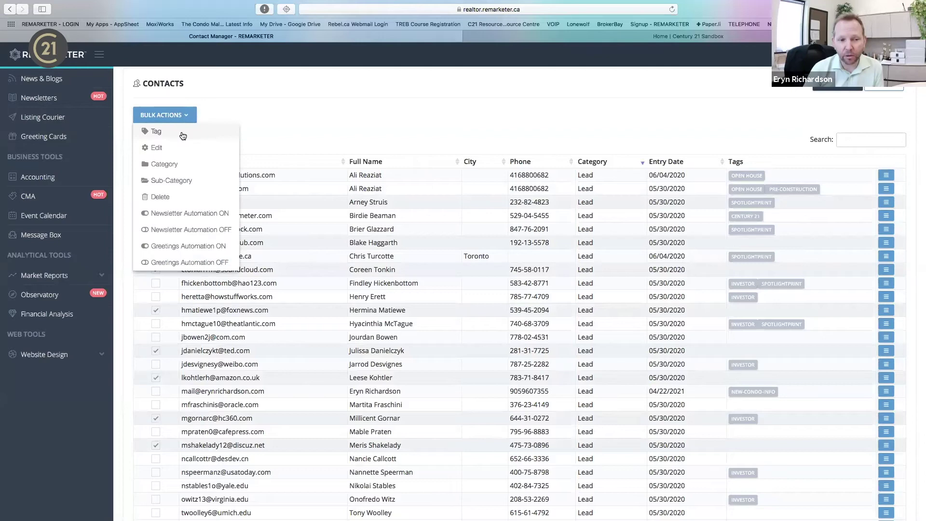
left_click(183, 133)
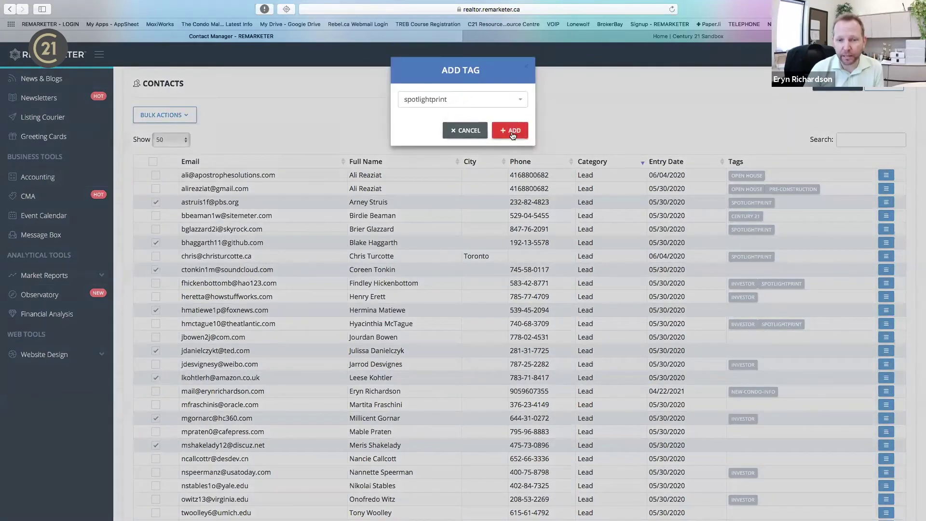
left_click(464, 127)
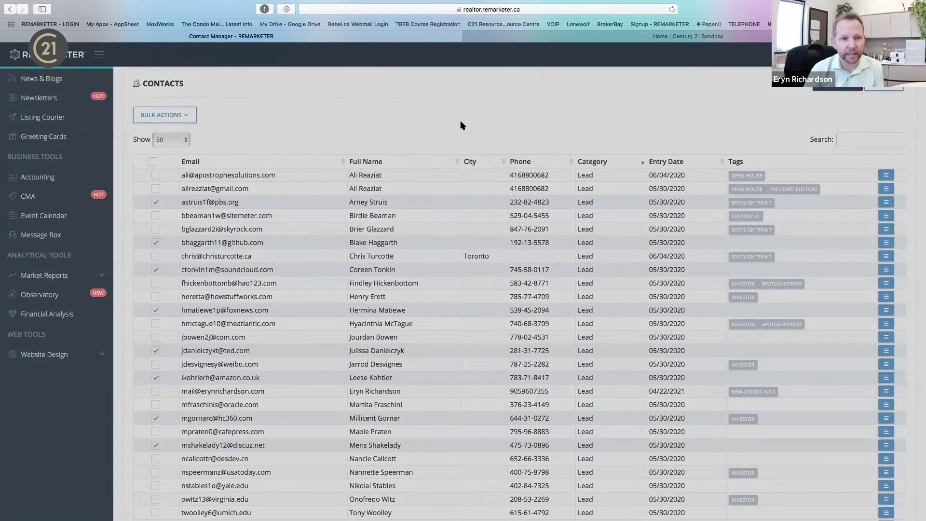
left_click(175, 115)
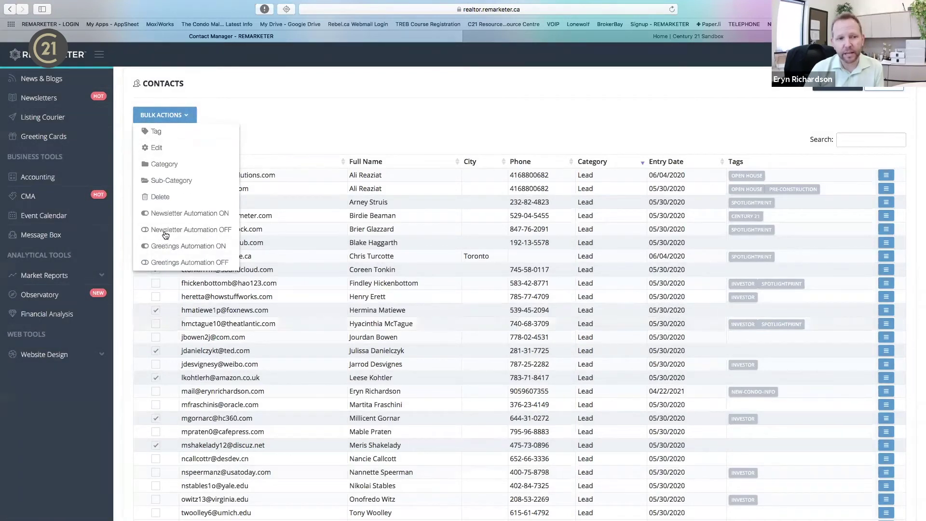
left_click(171, 148)
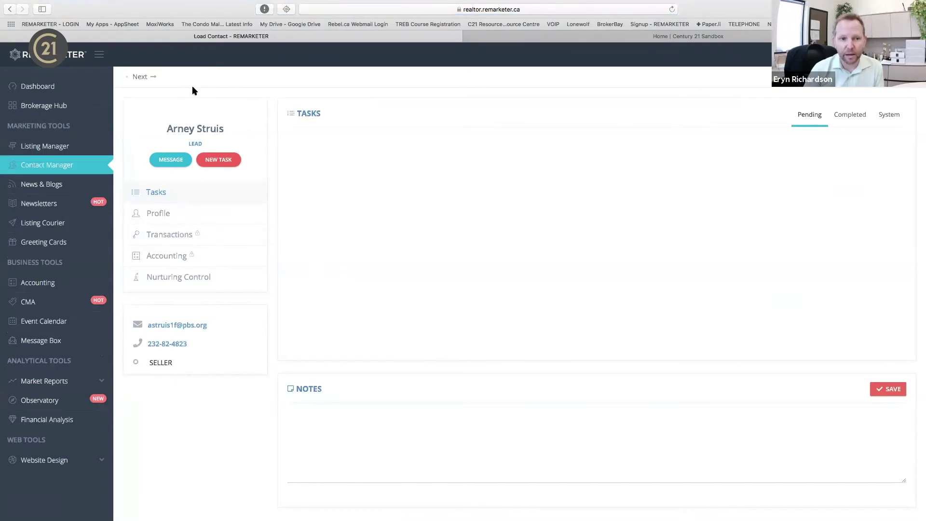
Page Next three times and Previous once through the selected records, then return to Contact Manager.
left_click(141, 77)
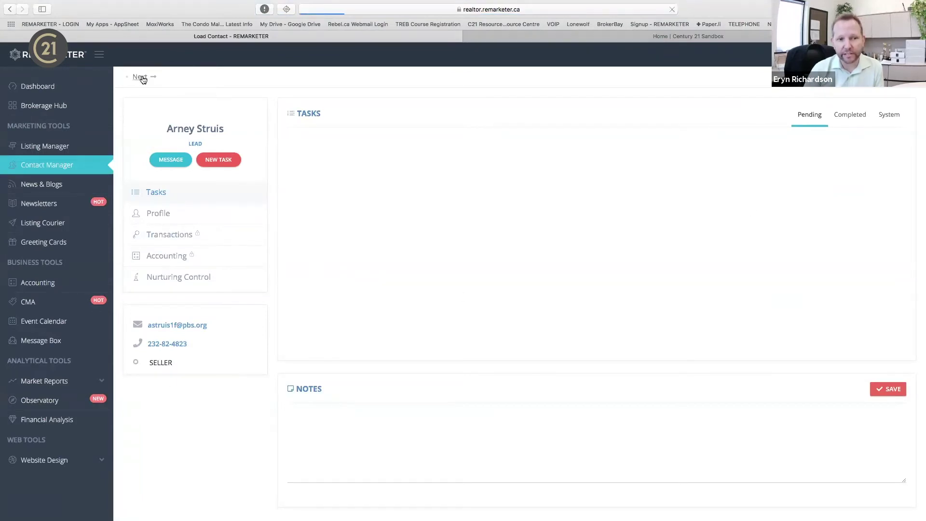
left_click(182, 78)
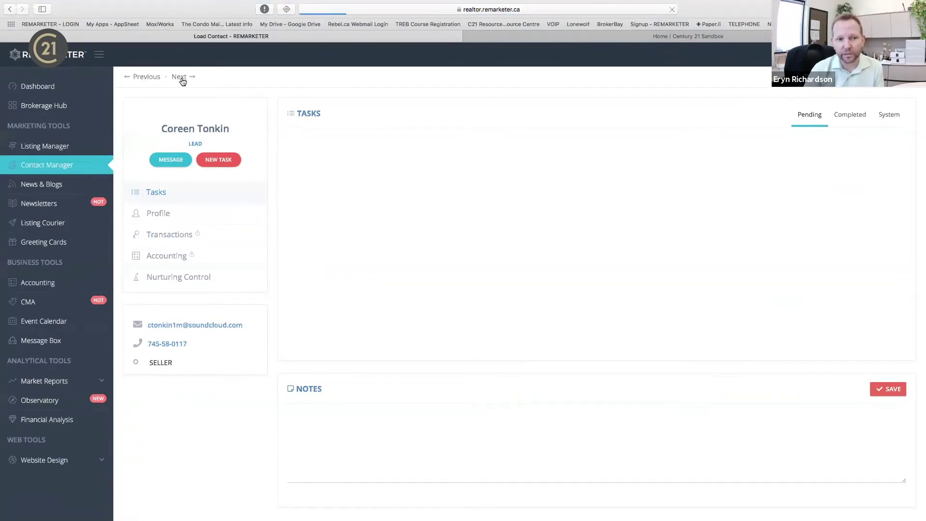
left_click(182, 78)
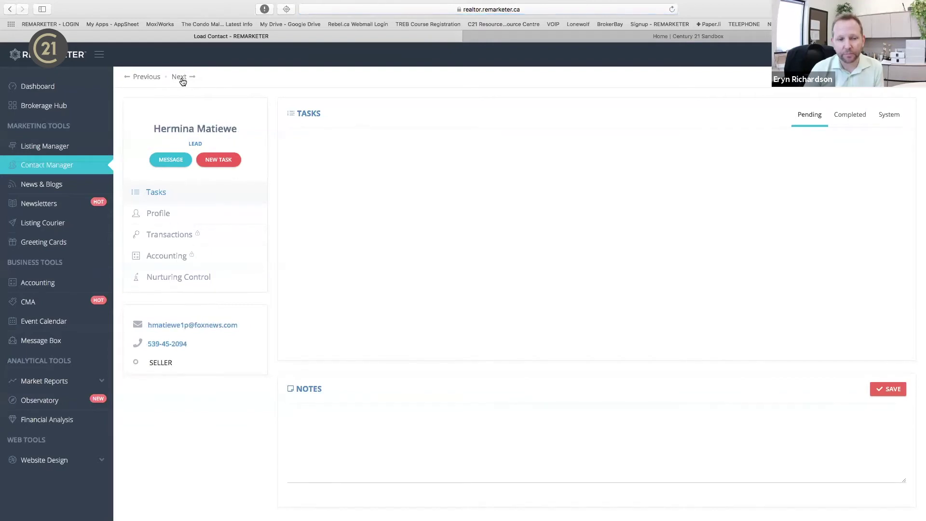
left_click(155, 77)
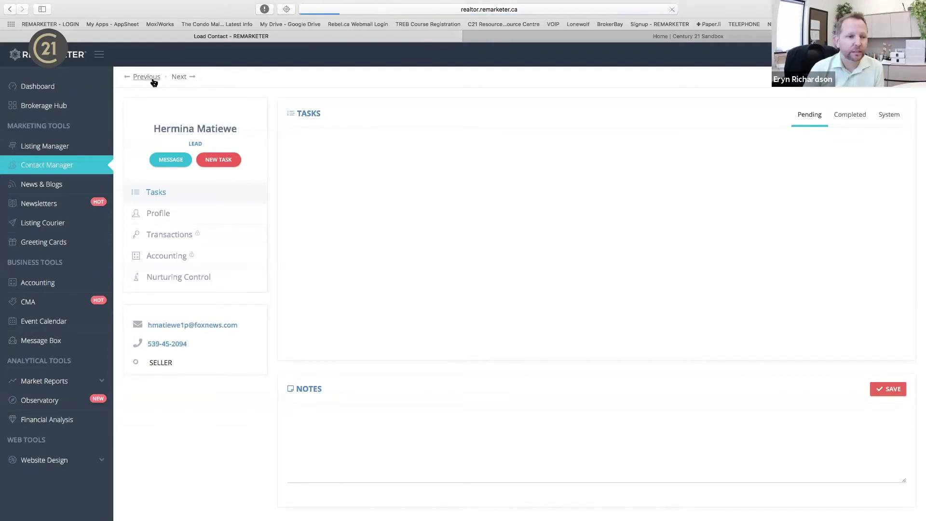
left_click(67, 168)
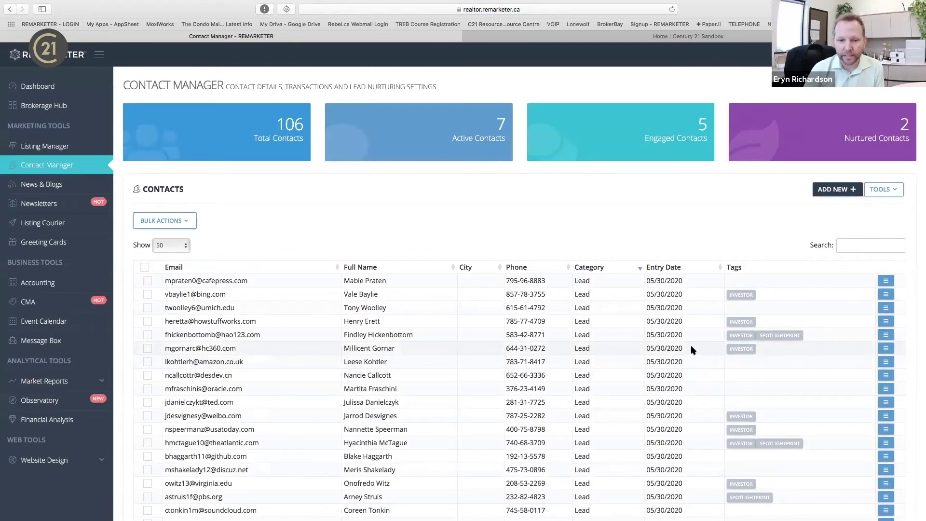
Look over the extra contact tools and Bulk Actions list, then start a blank Add a New Contact form.
scroll(692, 351, "down", 3)
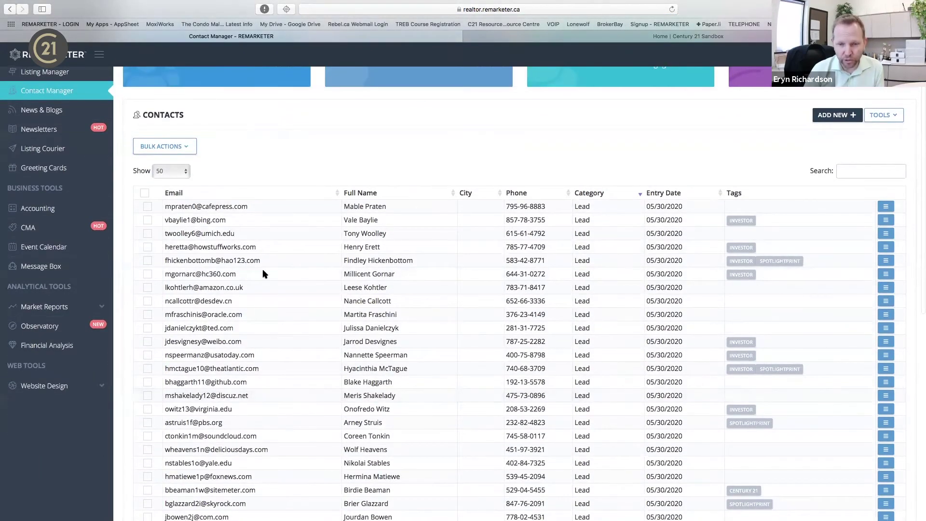
scroll(582, 217, "up", 3)
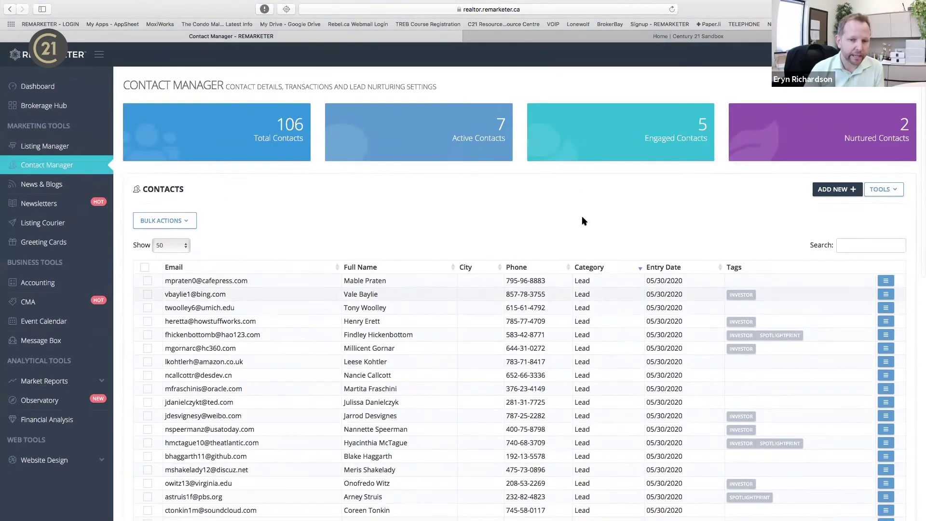
left_click(896, 194)
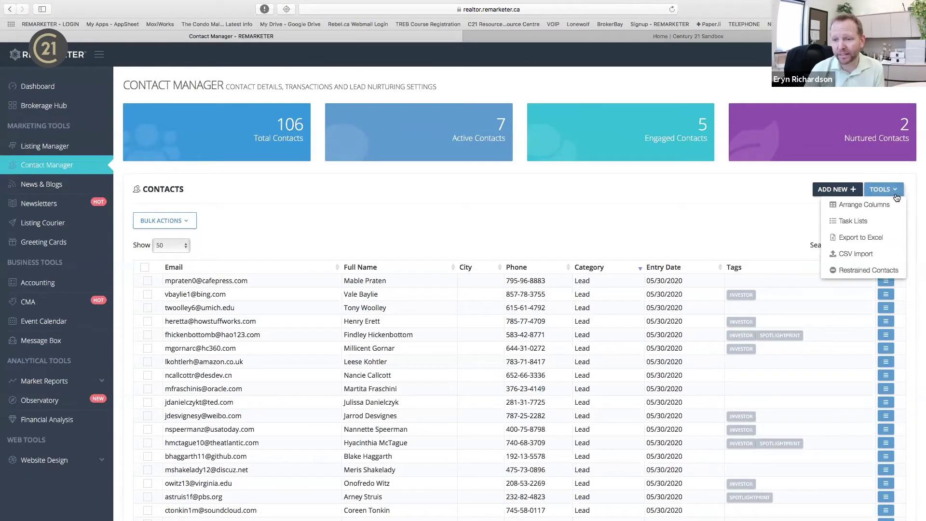
left_click(181, 221)
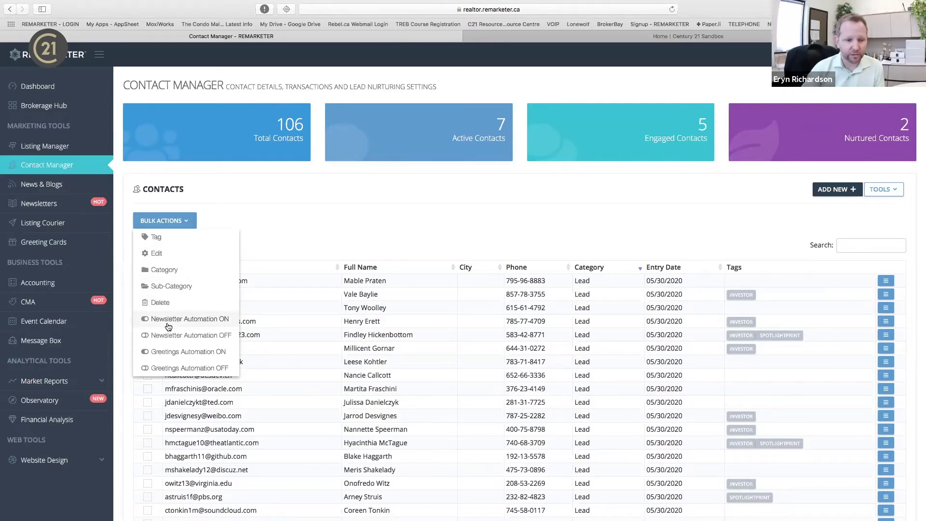
left_click(455, 235)
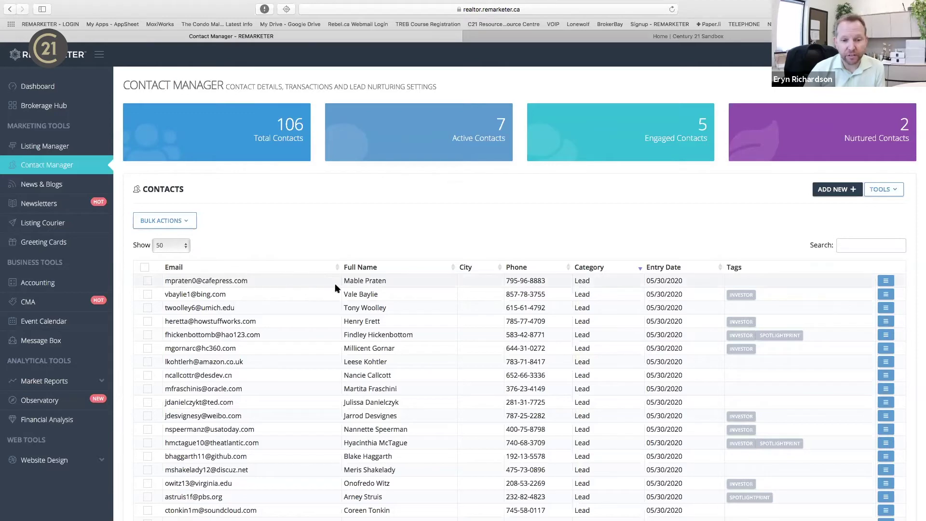
left_click(843, 193)
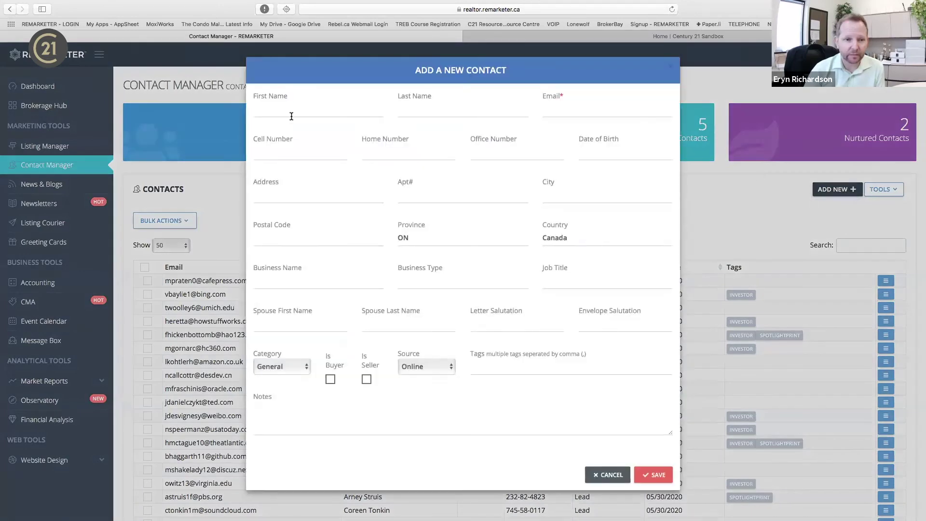
Enter the contact's first name, last name and e-mail address in the form.
left_click(292, 111)
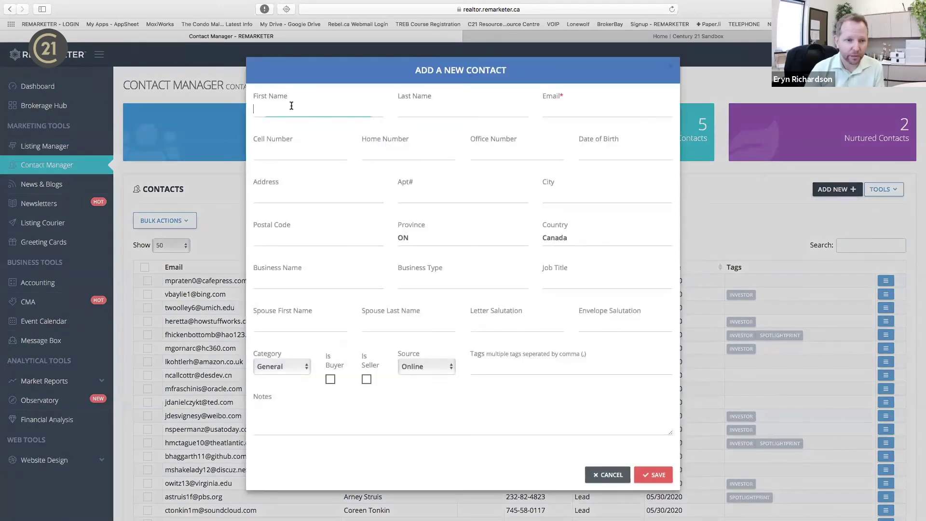
key("Tab")
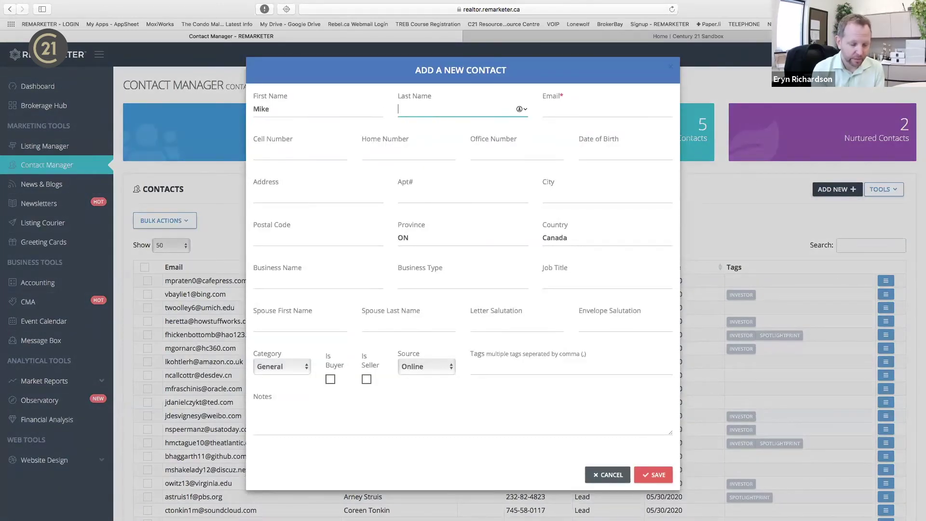
key("Tab")
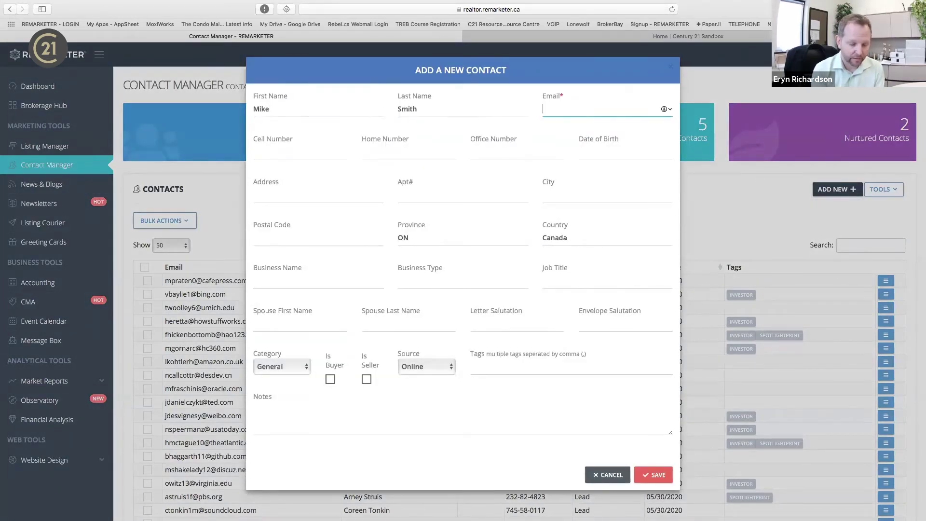
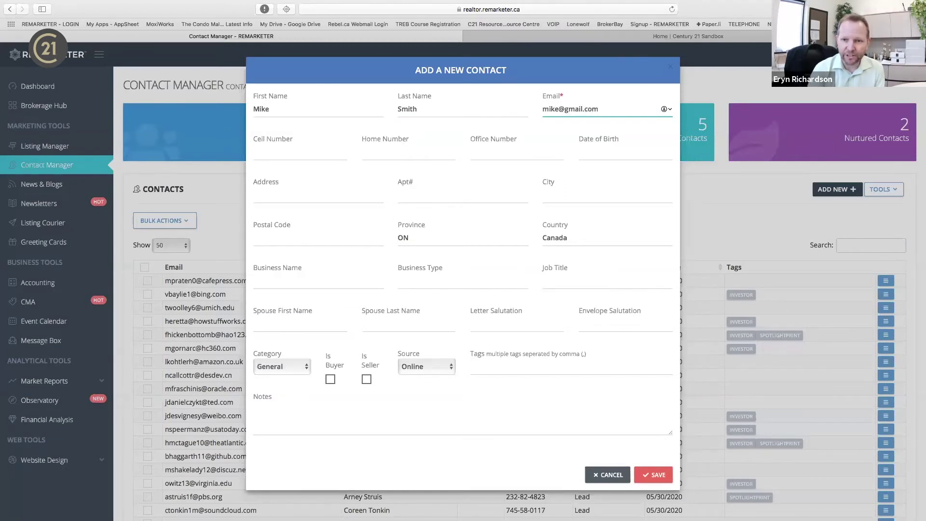
Move through the cell number, spouse first name and salutation fields, leaving them empty.
left_click(339, 152)
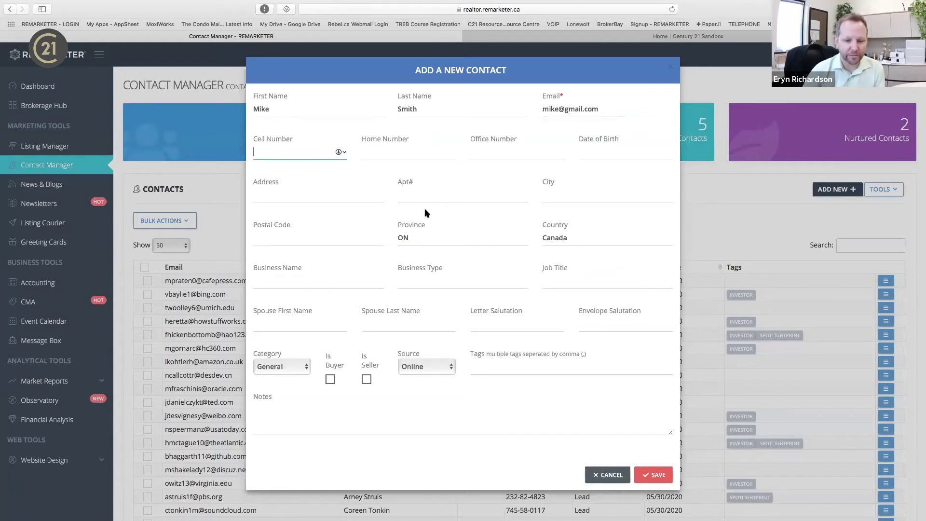
scroll(424, 211, "down", 3)
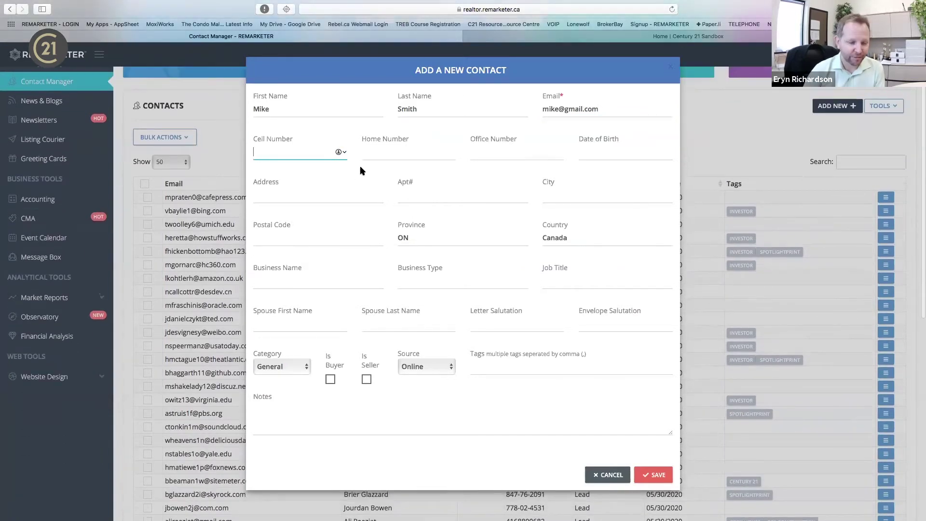
scroll(364, 207, "down", 1)
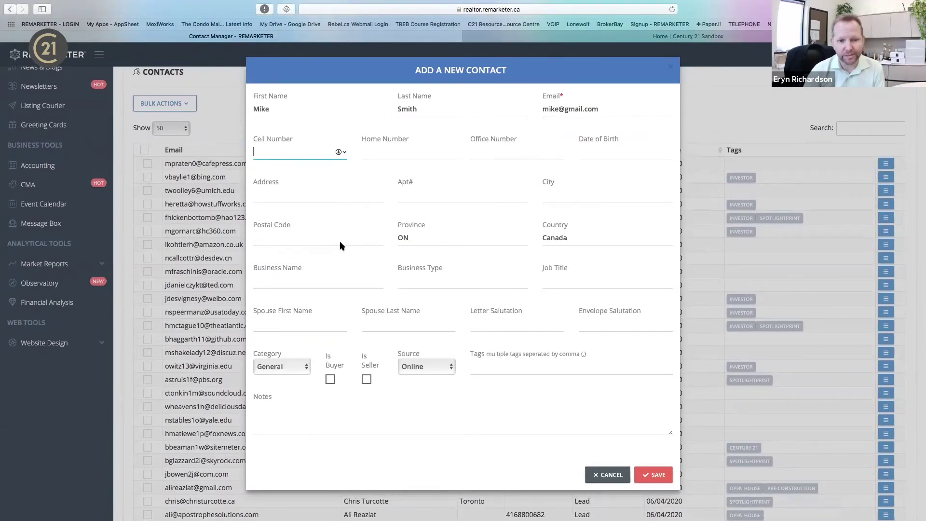
left_click(284, 321)
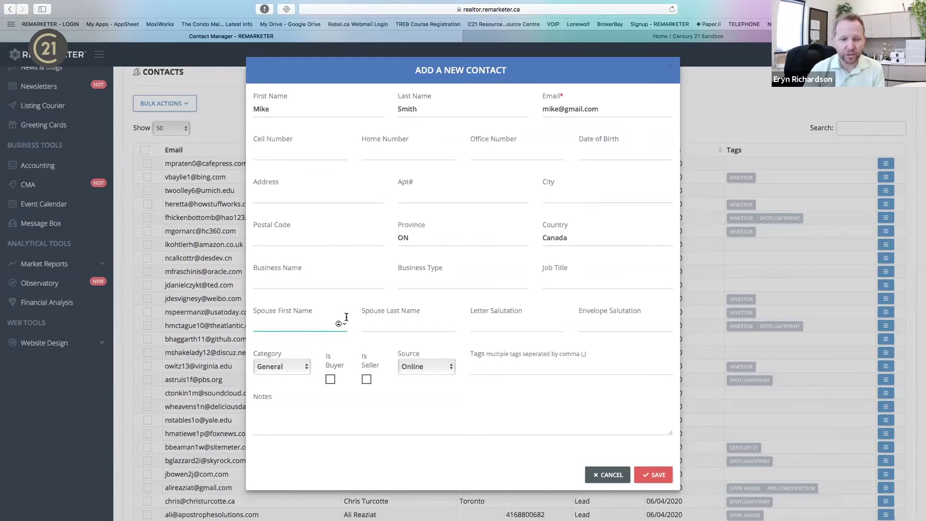
left_click(531, 321)
left_click(625, 334)
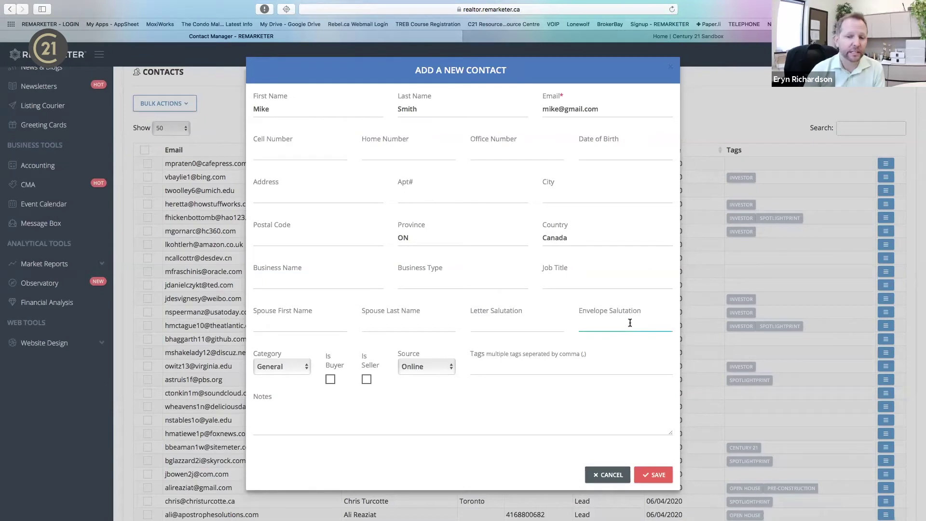
left_click(538, 318)
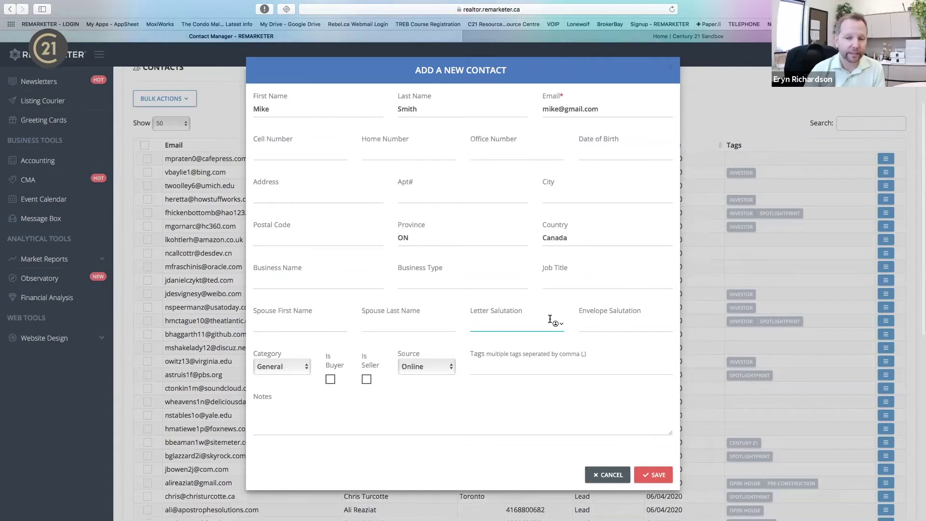
scroll(552, 318, "down", 2)
Set the contact's category to Prospect, mark it as a buyer, and choose source Facebook Ad.
left_click(287, 365)
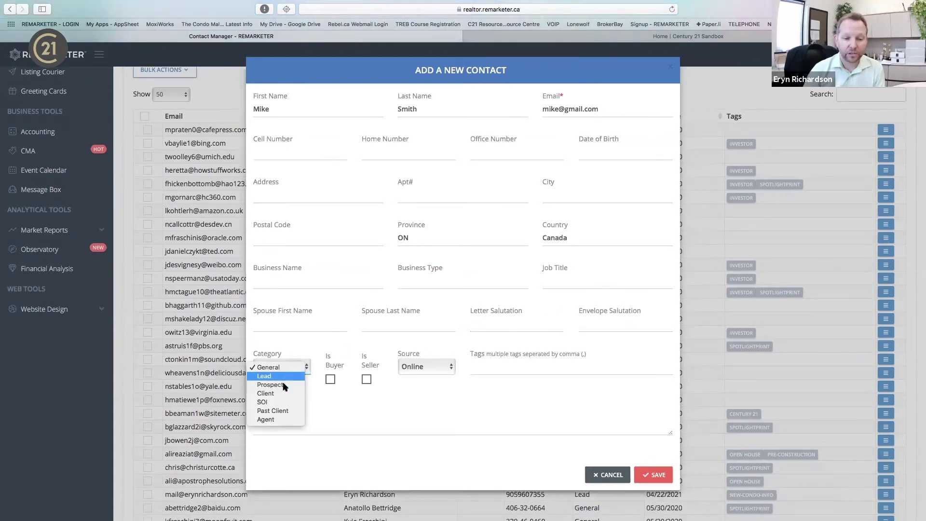
left_click(283, 385)
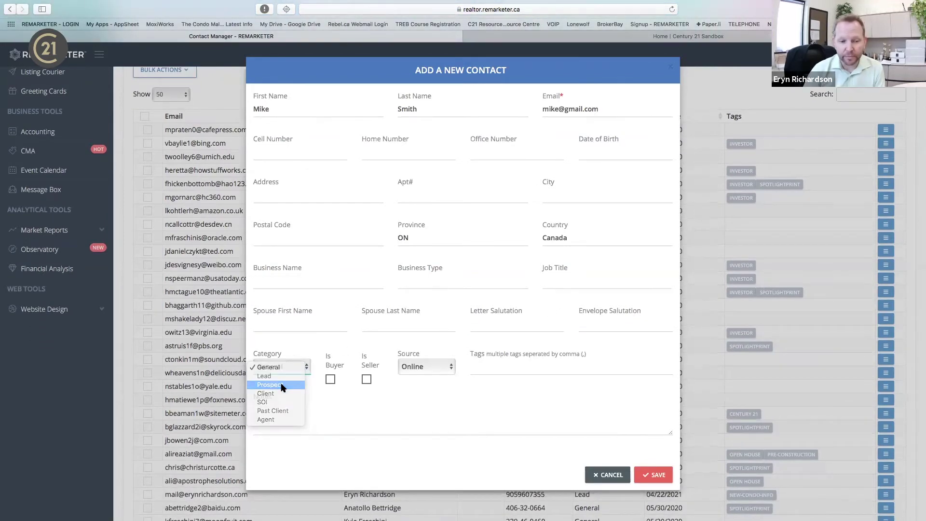
left_click(332, 380)
left_click(439, 365)
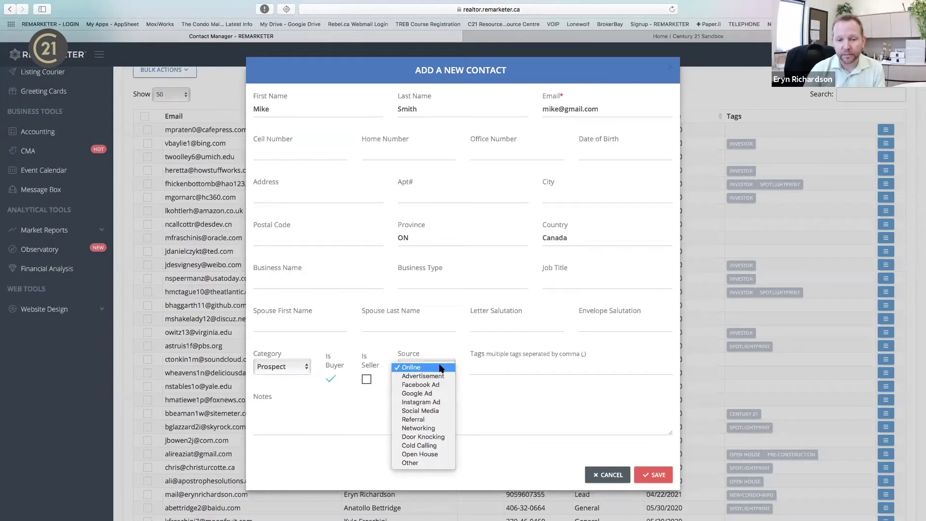
left_click(439, 384)
Leave the Tags field empty and save the new contact.
left_click(557, 369)
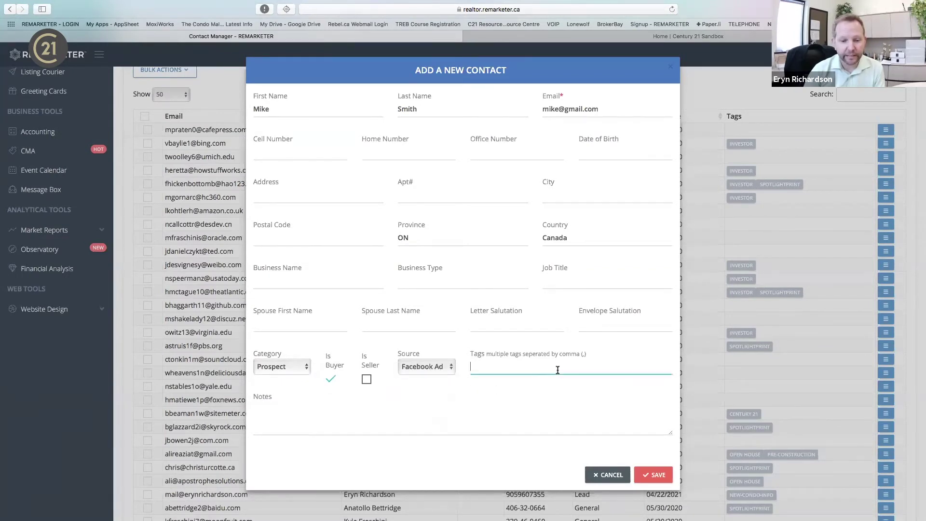
type("Open")
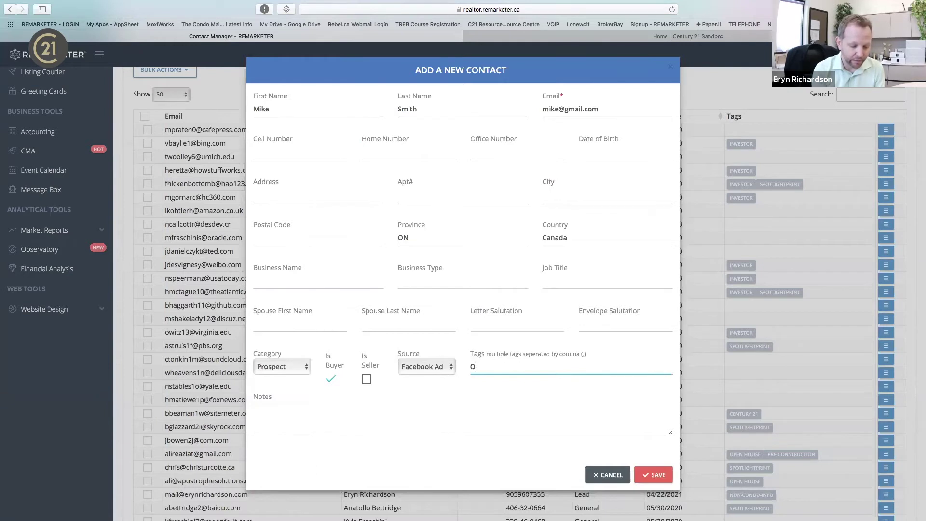
key("BackSpace")
key("BackSpace")
key("BackSpace")
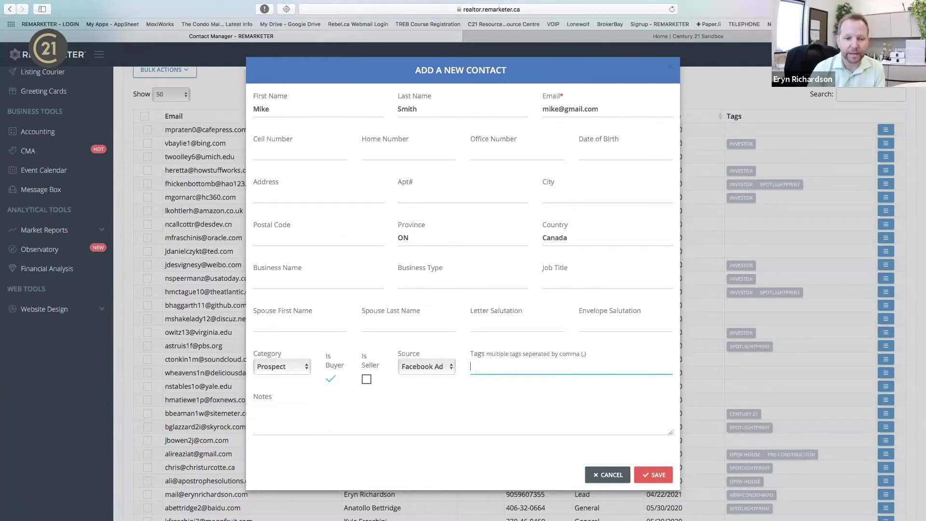
scroll(552, 375, "down", 3)
scroll(559, 275, "up", 3)
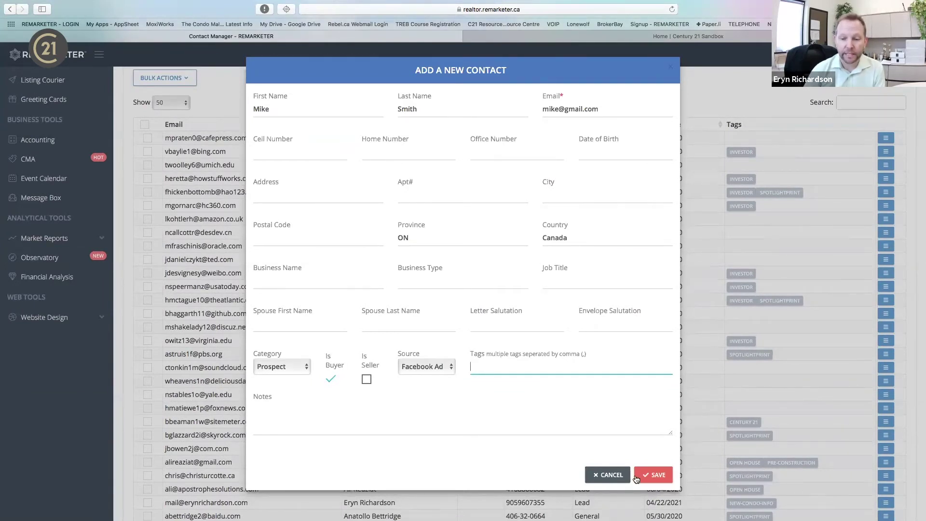
left_click(663, 475)
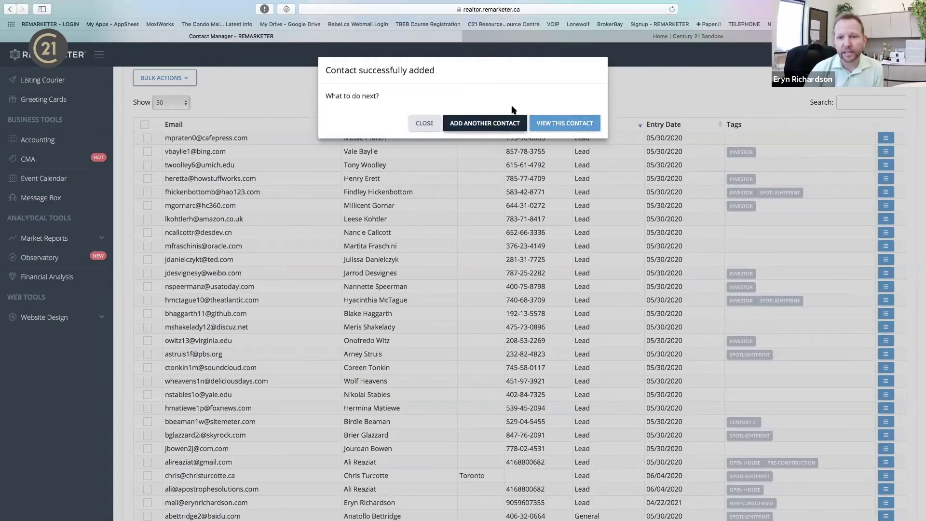
Open the new contact's record and go from Profile and Transactions to Nurturing Control.
left_click(575, 124)
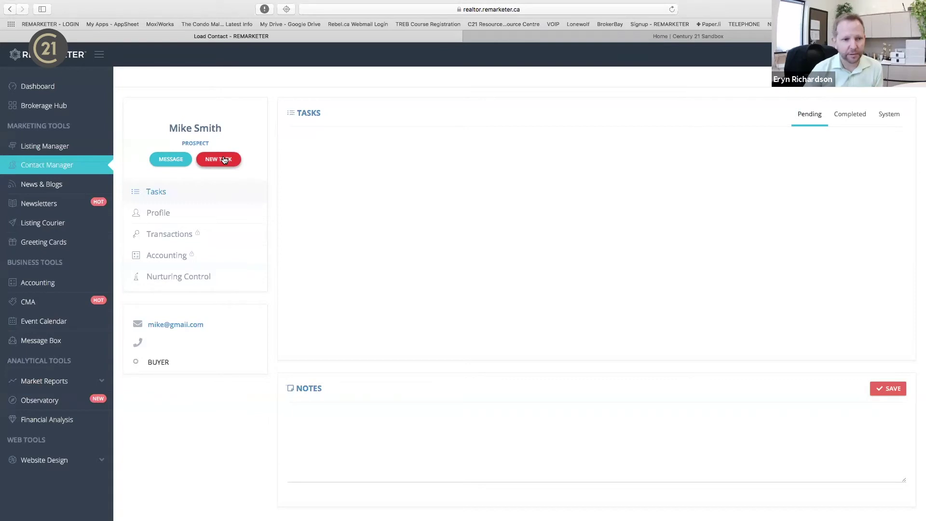
left_click(160, 212)
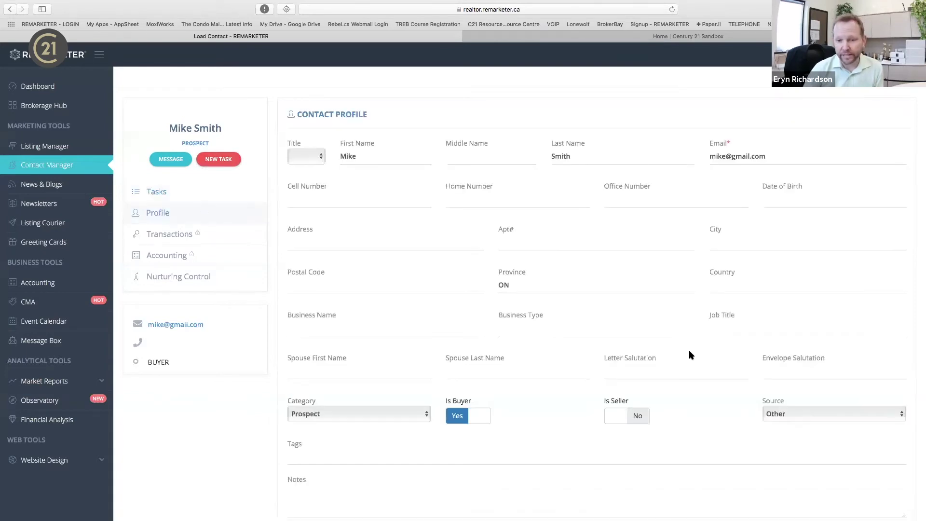
left_click(169, 233)
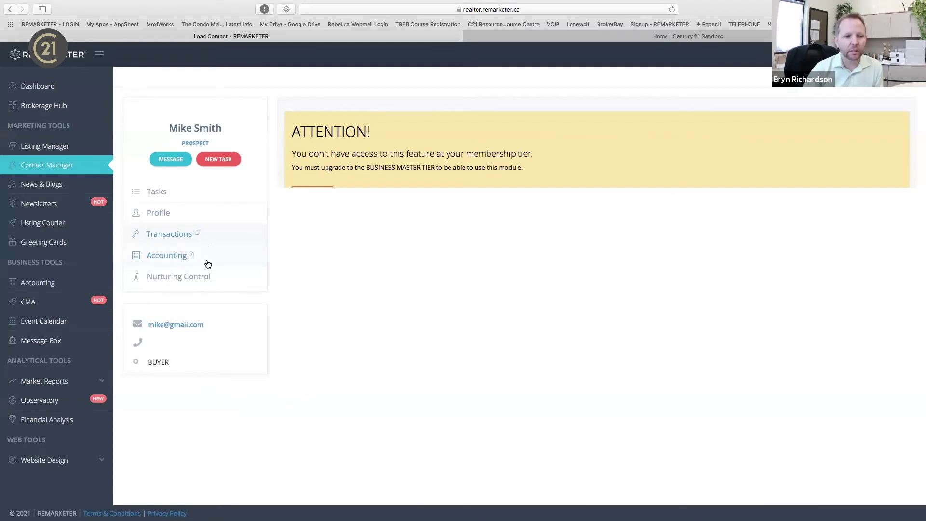
left_click(207, 278)
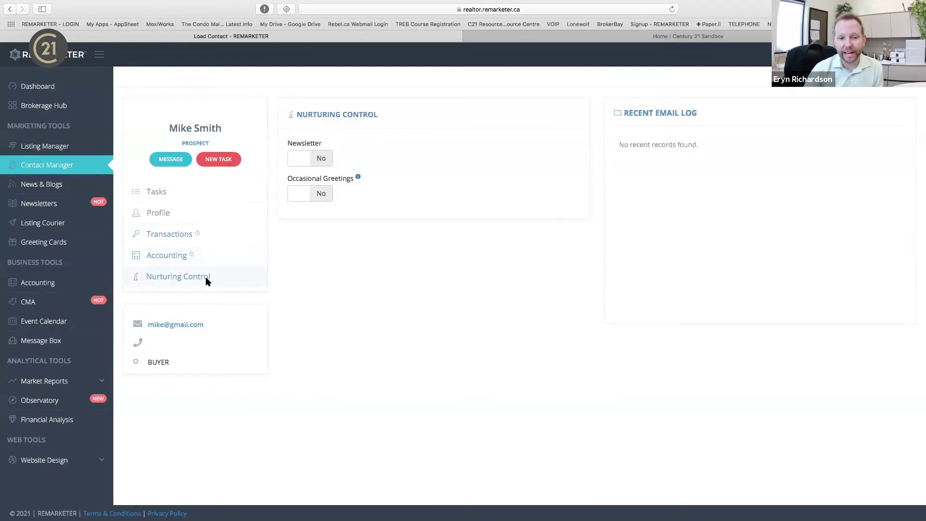
Switch Newsletter and Occasional Greetings to Yes and check which occasions get greeting cards.
left_click(313, 158)
left_click(314, 193)
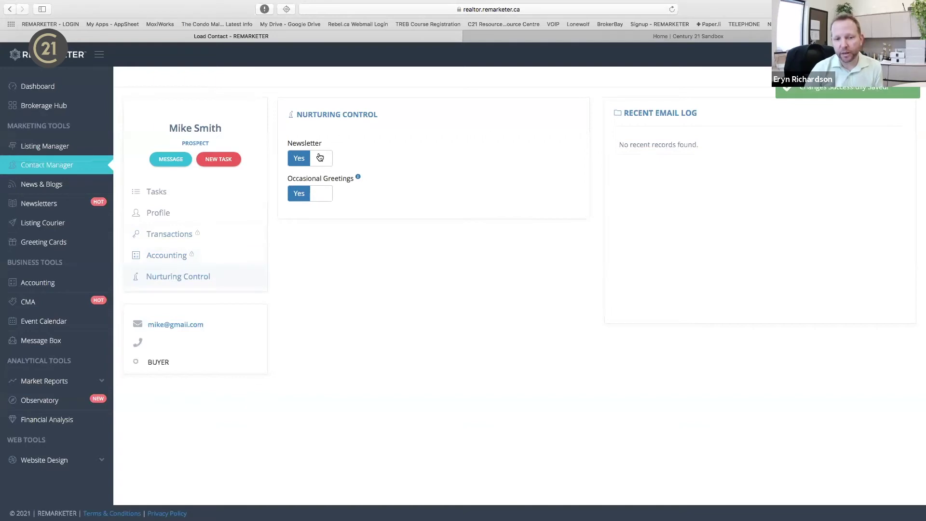
left_click(358, 177)
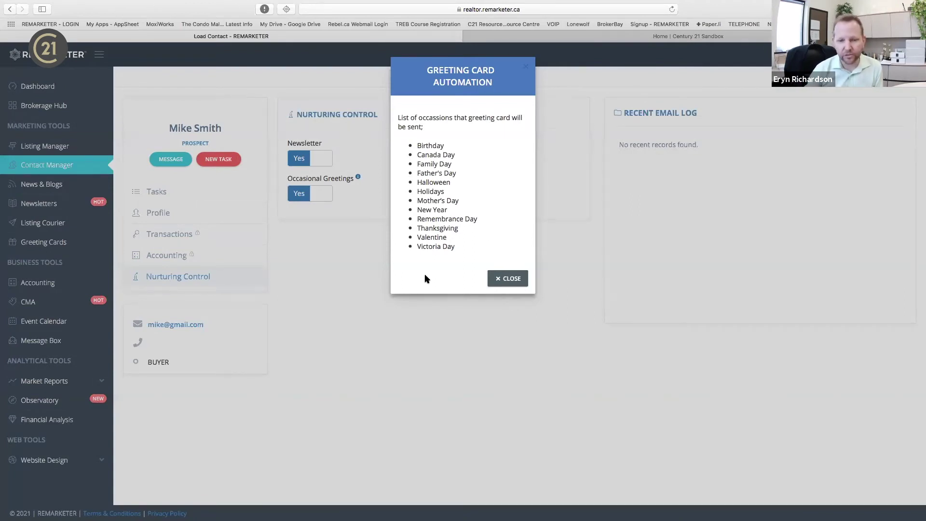
left_click(509, 278)
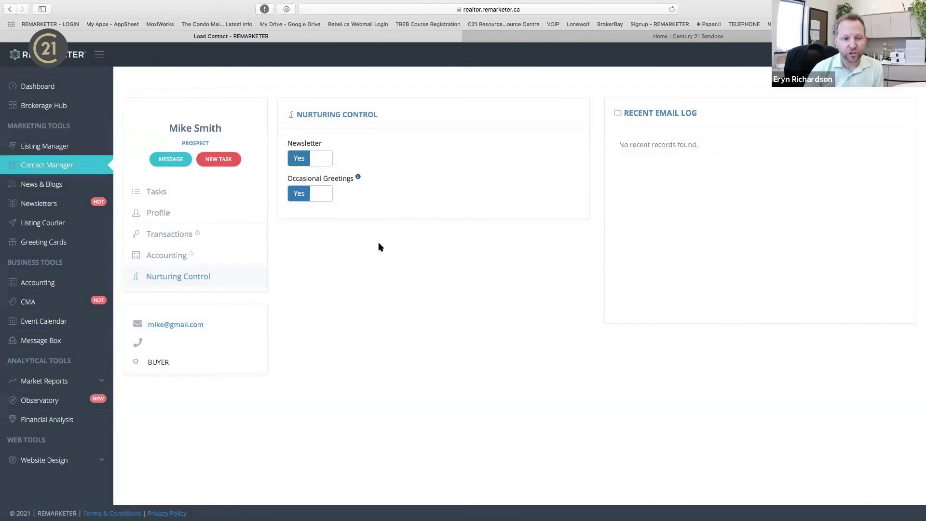
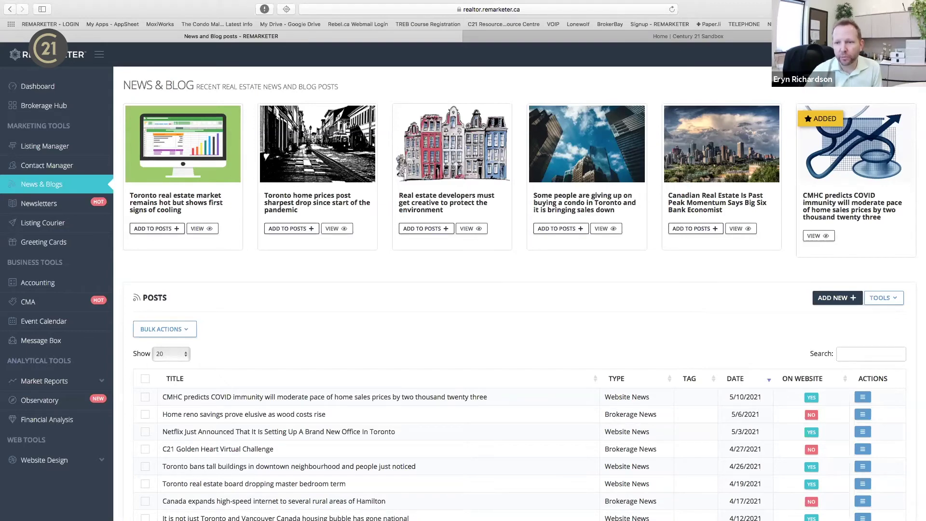
left_click(791, 54)
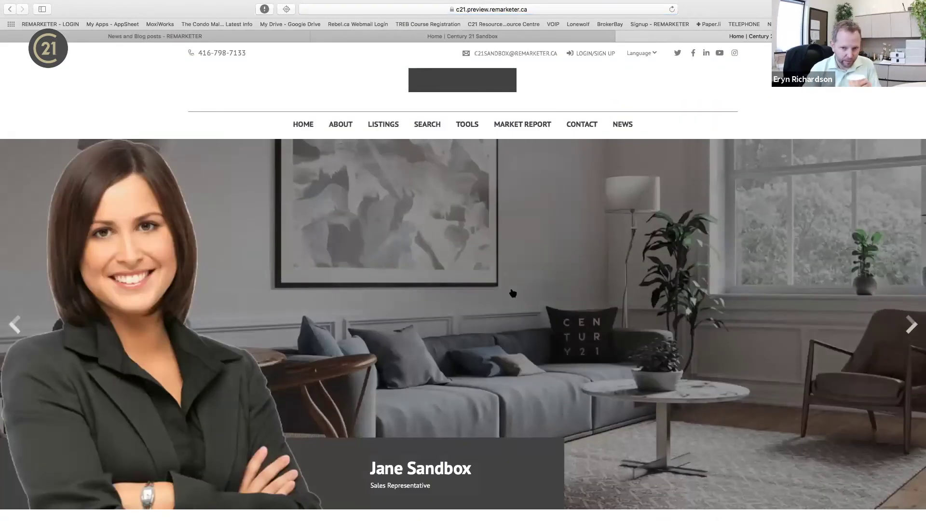
scroll(512, 293, "down", 20)
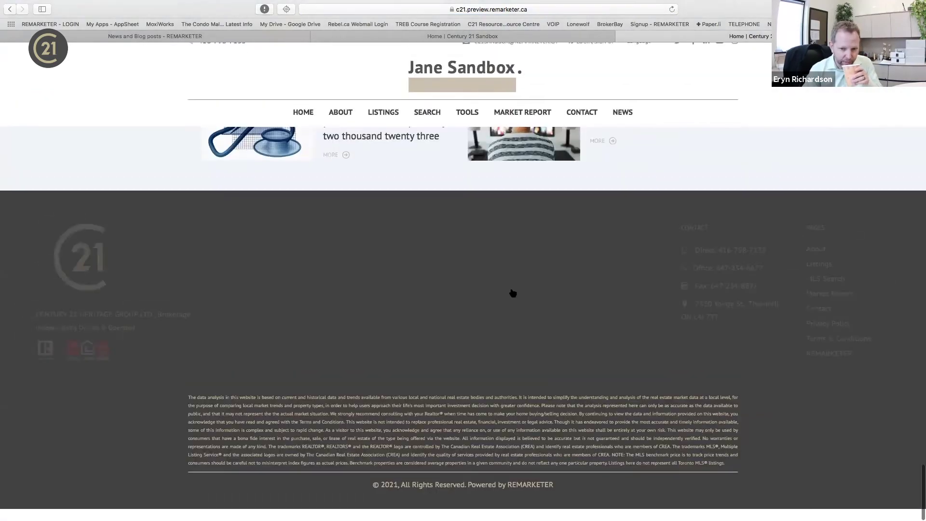
scroll(512, 293, "up", 5)
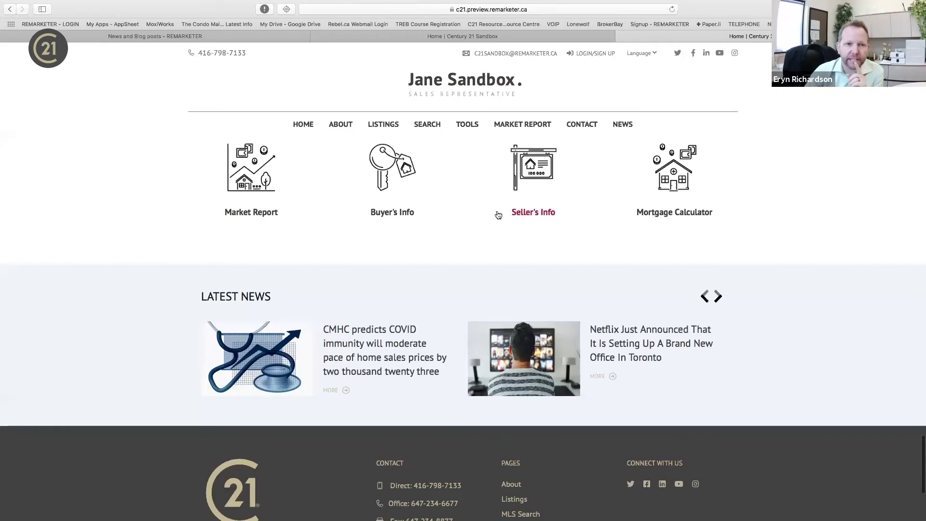
left_click(218, 34)
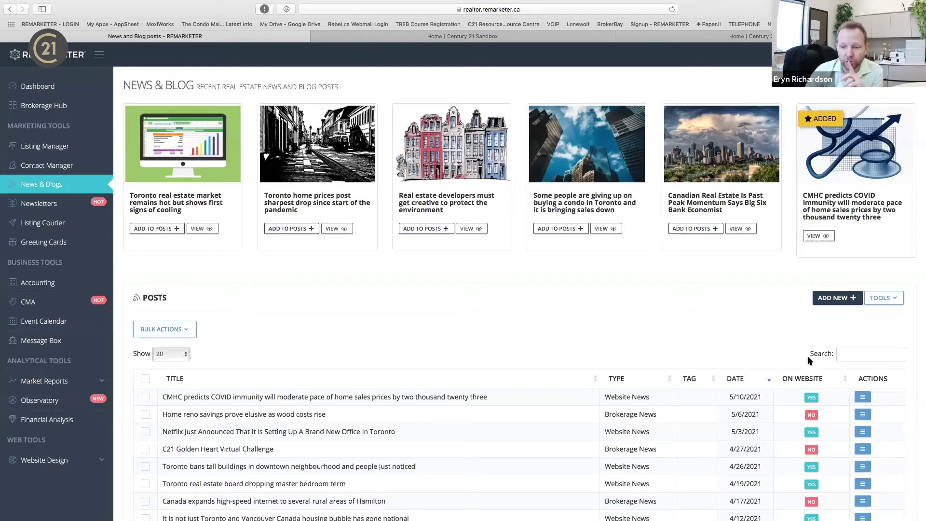
Preview the Custom Post form, return to News & Blogs, then go to Newsletters.
left_click(834, 303)
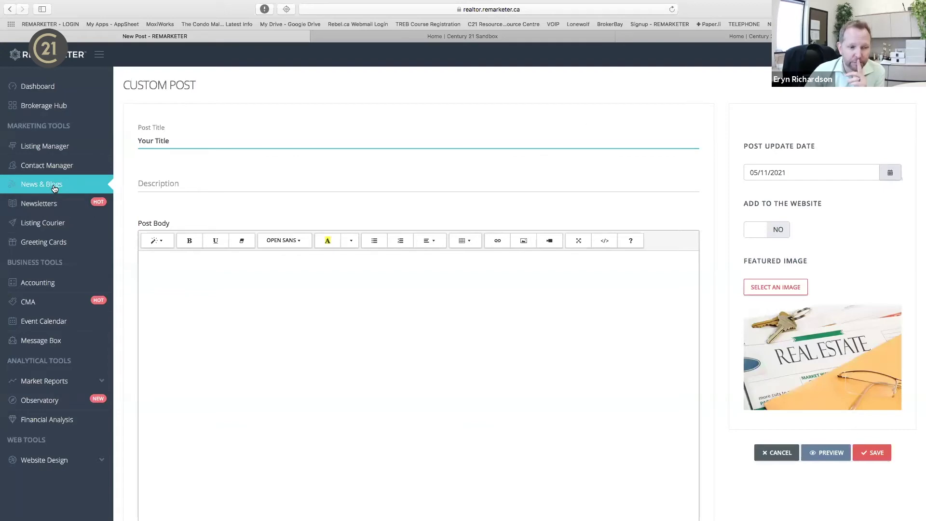
left_click(70, 185)
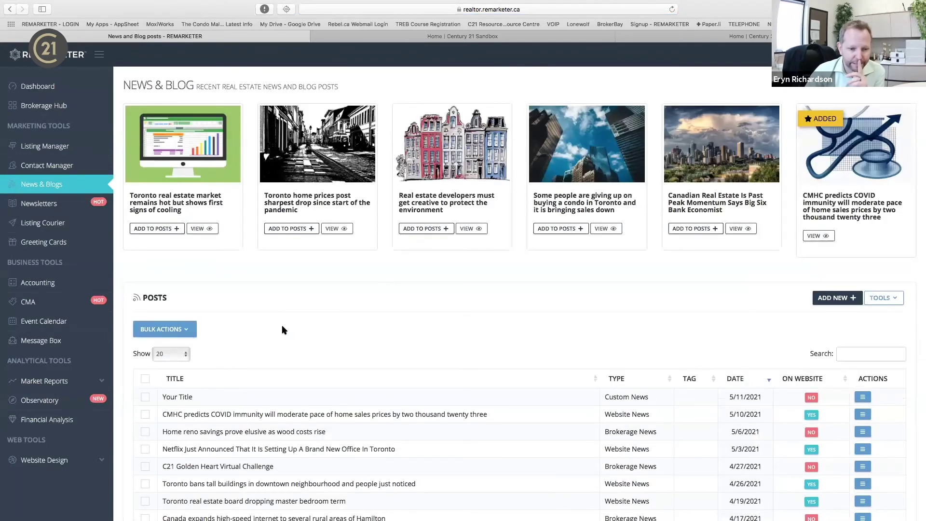
scroll(291, 407, "down", 2)
scroll(292, 408, "down", 5)
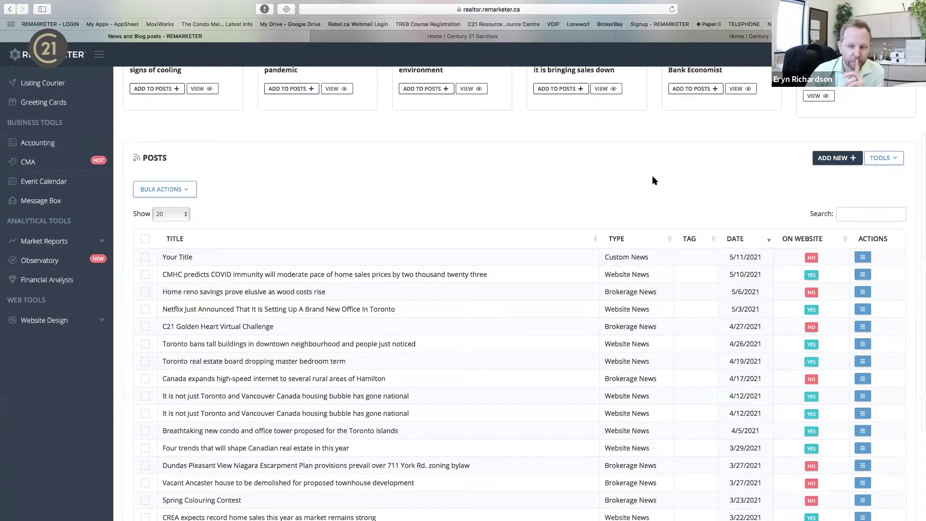
scroll(656, 180, "up", 6)
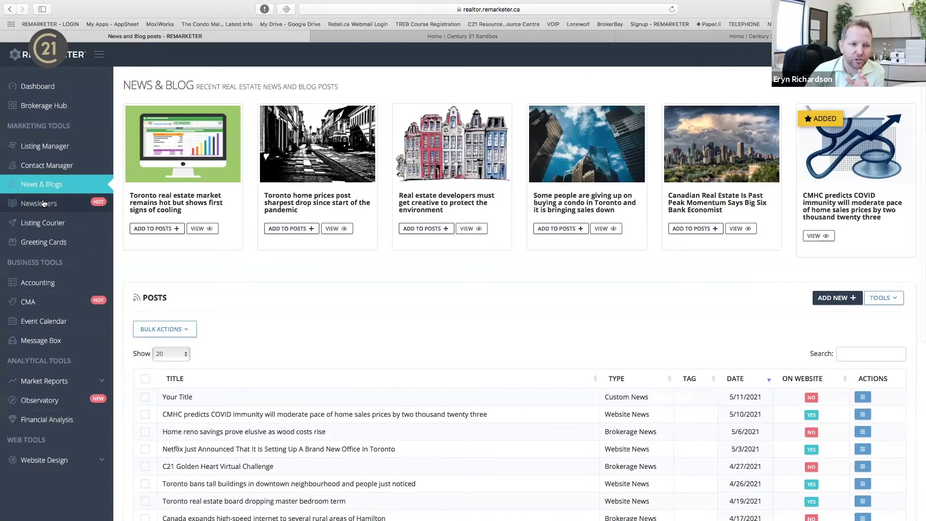
left_click(61, 205)
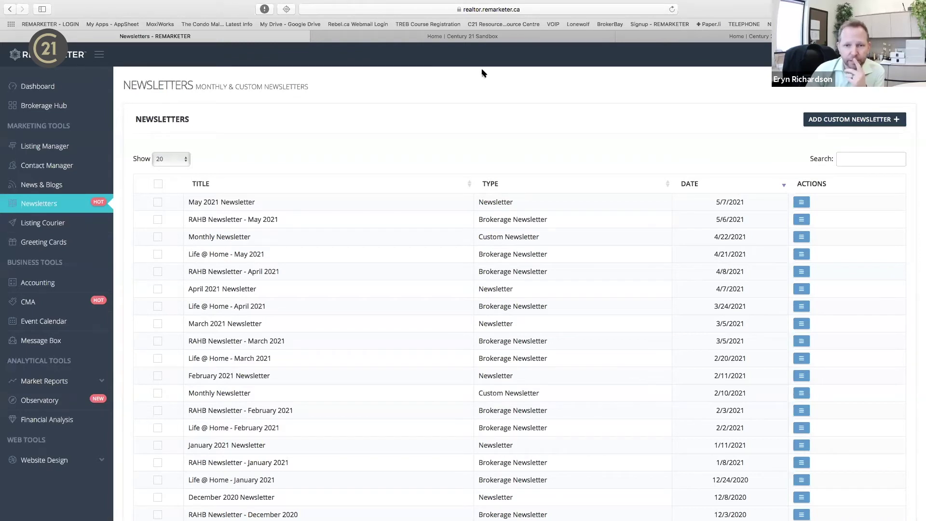
left_click(848, 120)
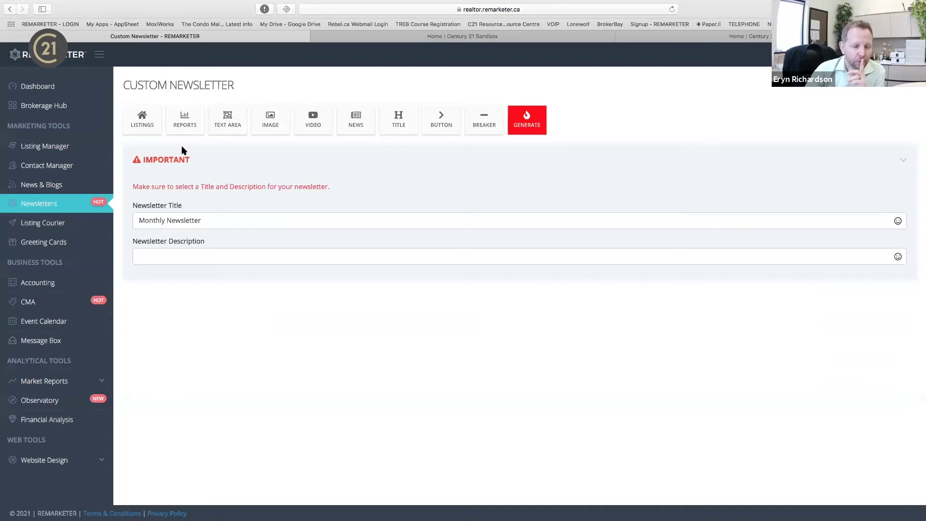
left_click(143, 127)
left_click(407, 113)
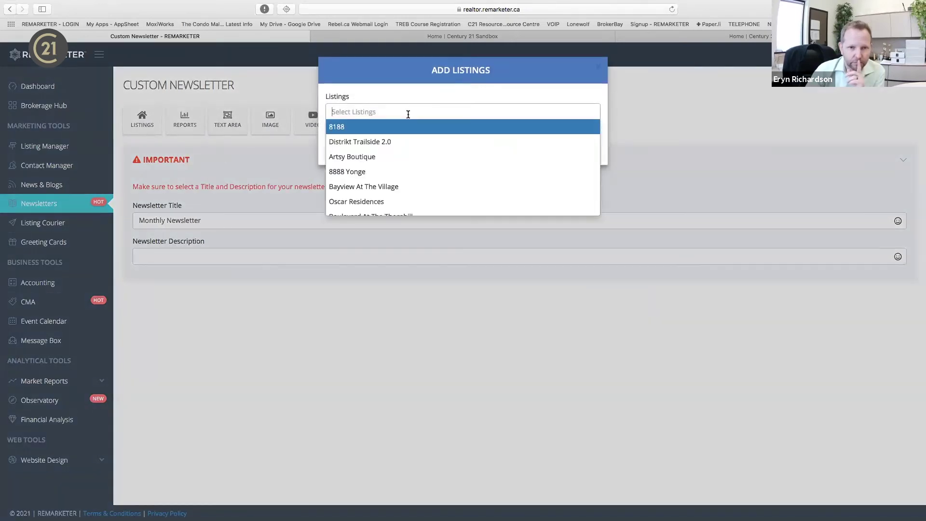
scroll(401, 172, "down", 3)
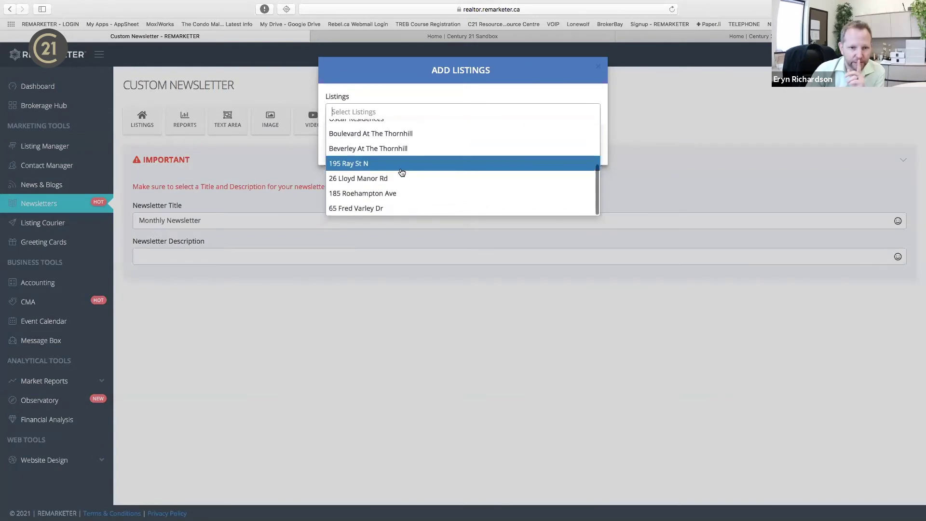
left_click(401, 173)
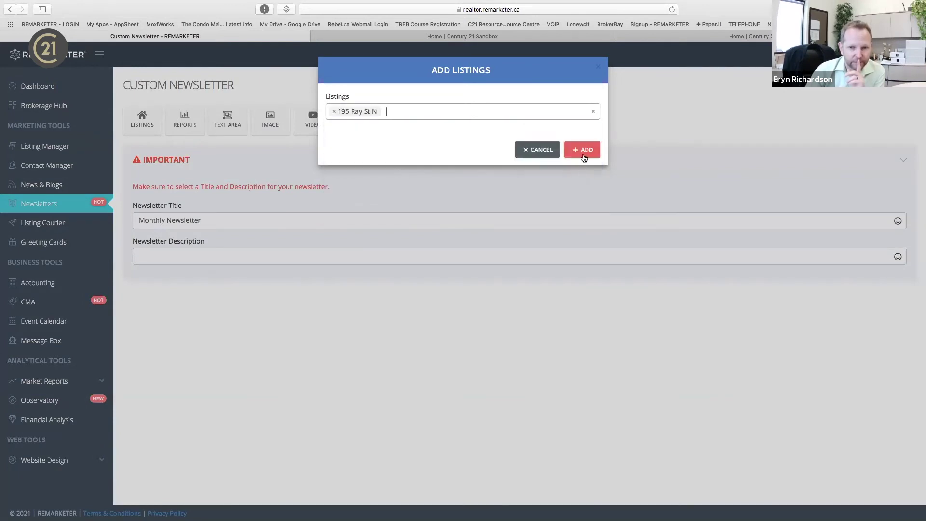
left_click(582, 150)
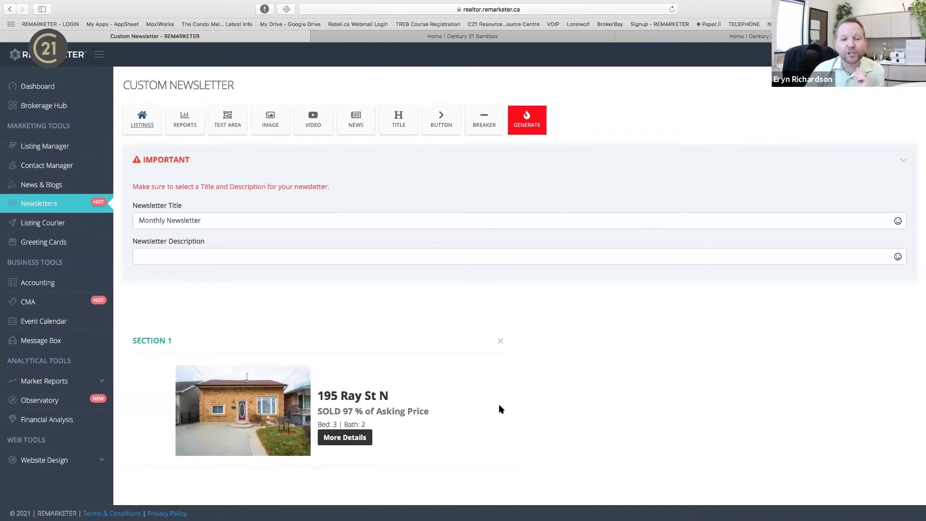
left_click(399, 120)
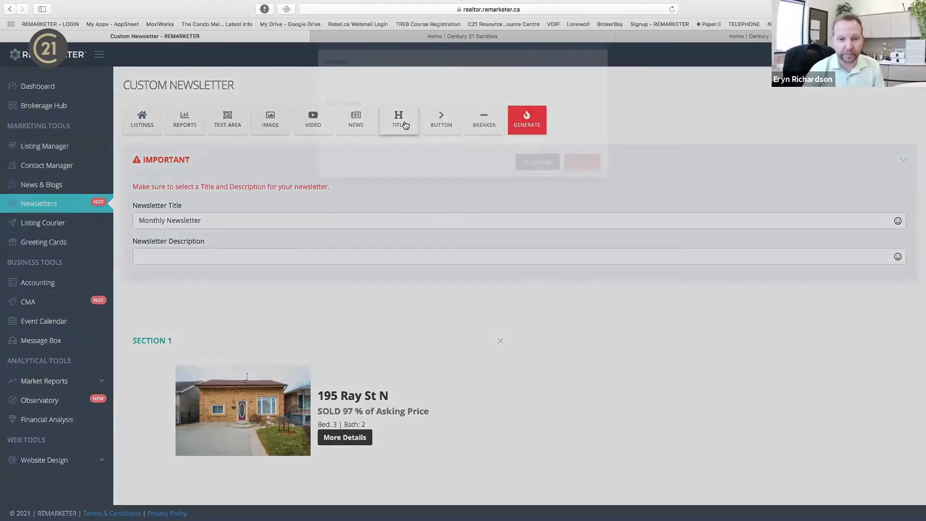
Add a header section 'Sold this week' with sub header 'Newmarket News'.
left_click(422, 112)
type("Sold this week!")
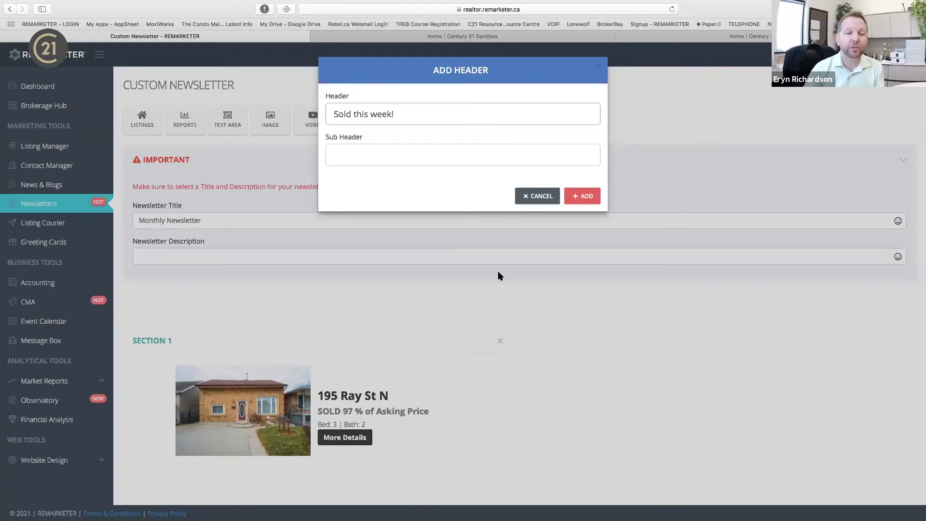
left_click(407, 152)
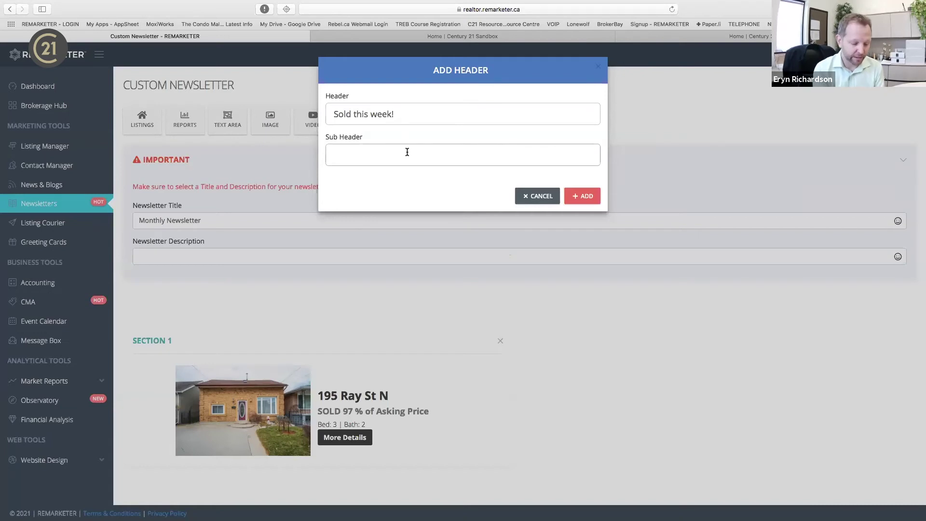
type("New")
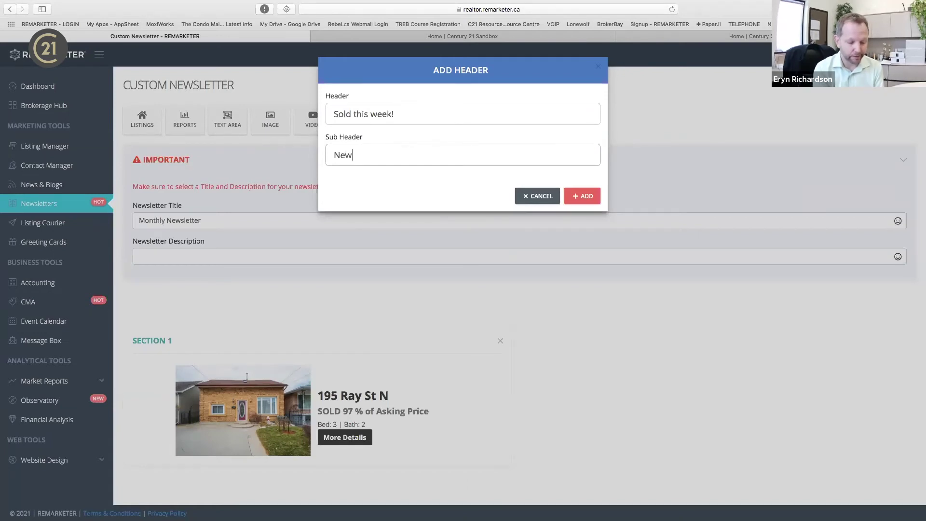
type("market News")
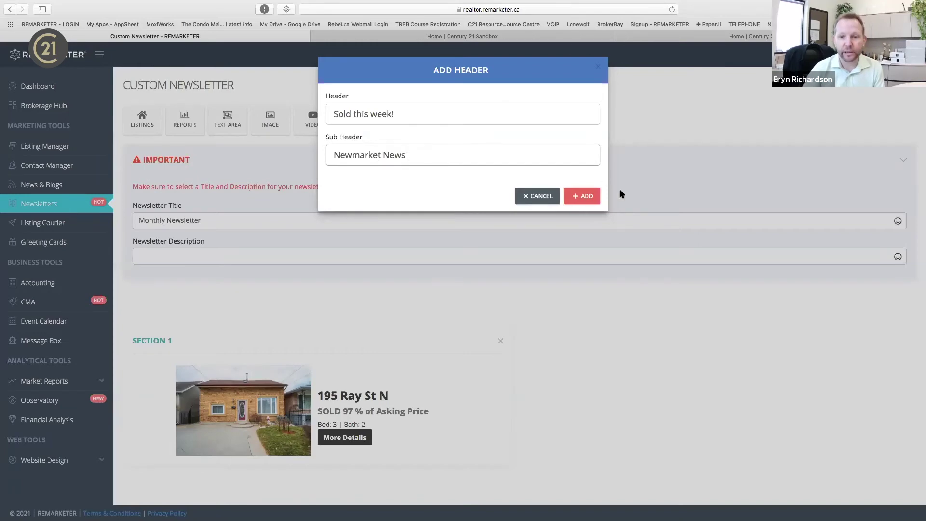
left_click(584, 195)
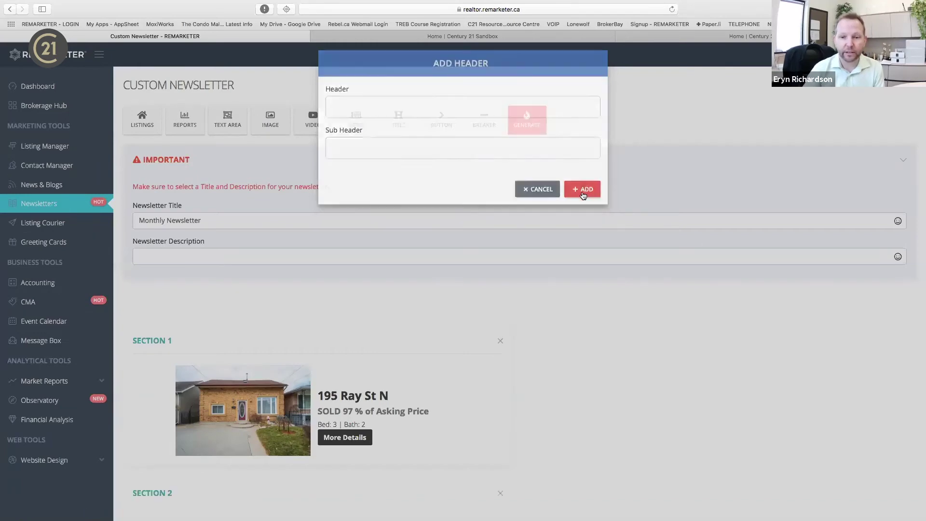
scroll(550, 383, "down", 2)
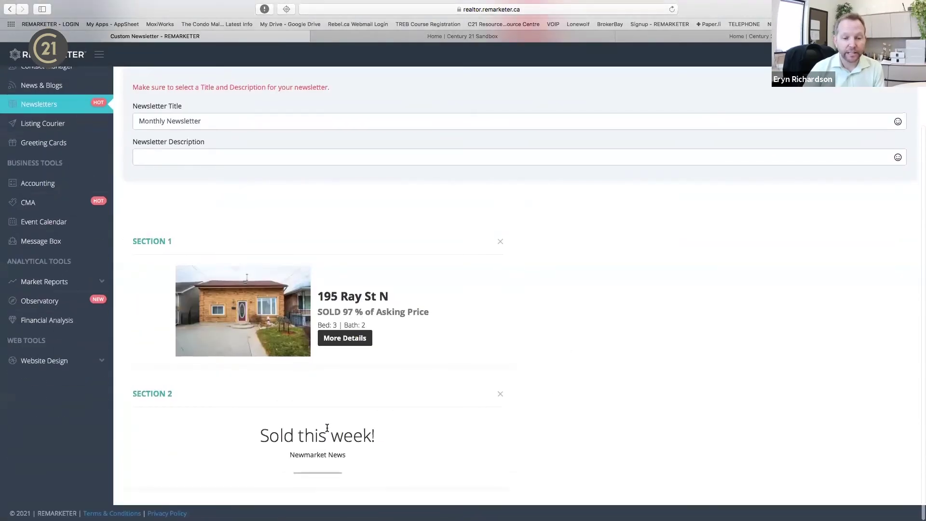
left_click_drag(306, 423, 198, 231)
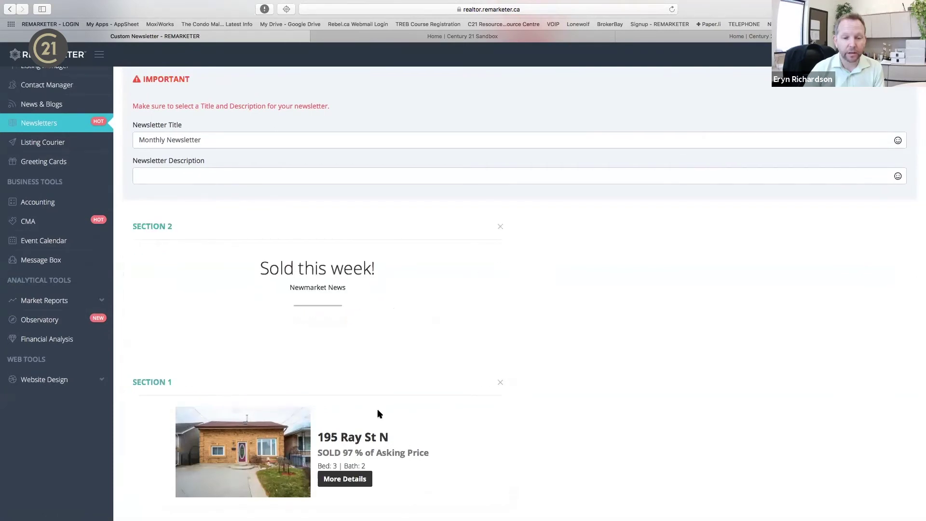
scroll(372, 374, "up", 3)
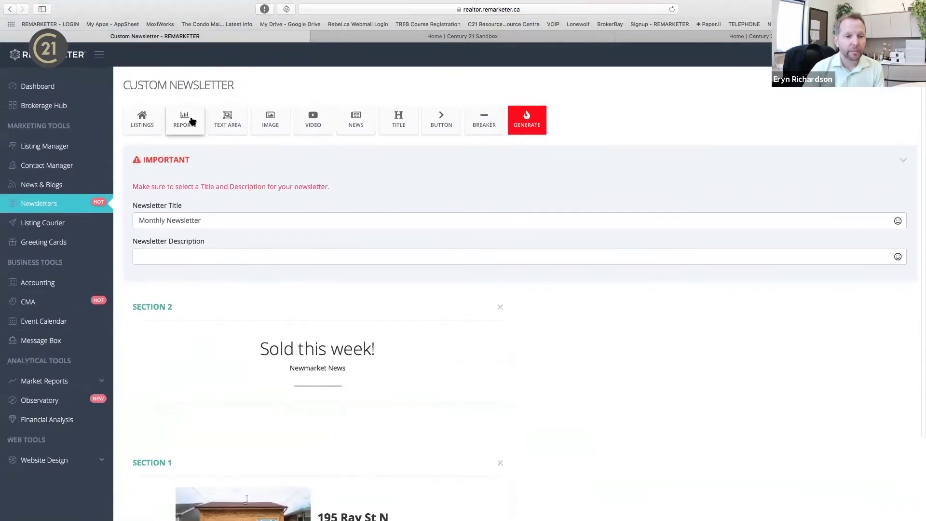
Add a market report section for the city of Newmarket.
left_click(192, 121)
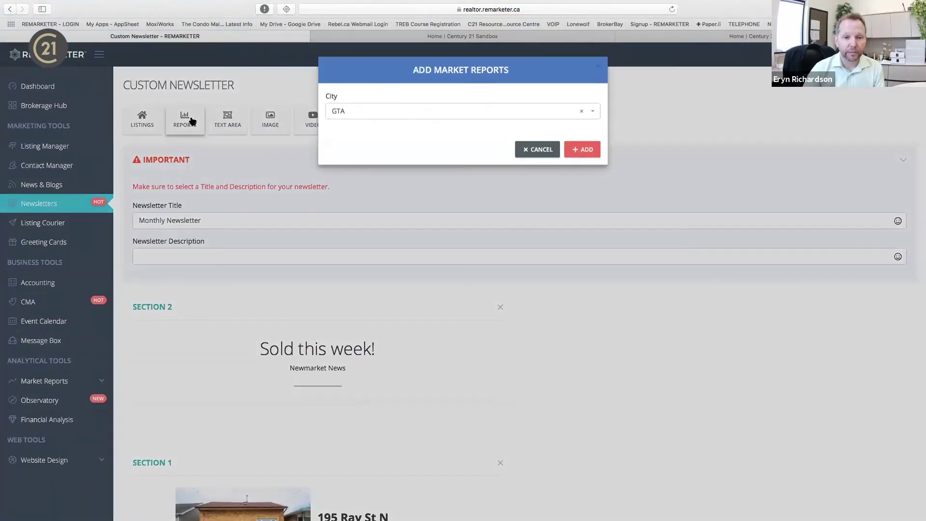
left_click(473, 114)
type("newm")
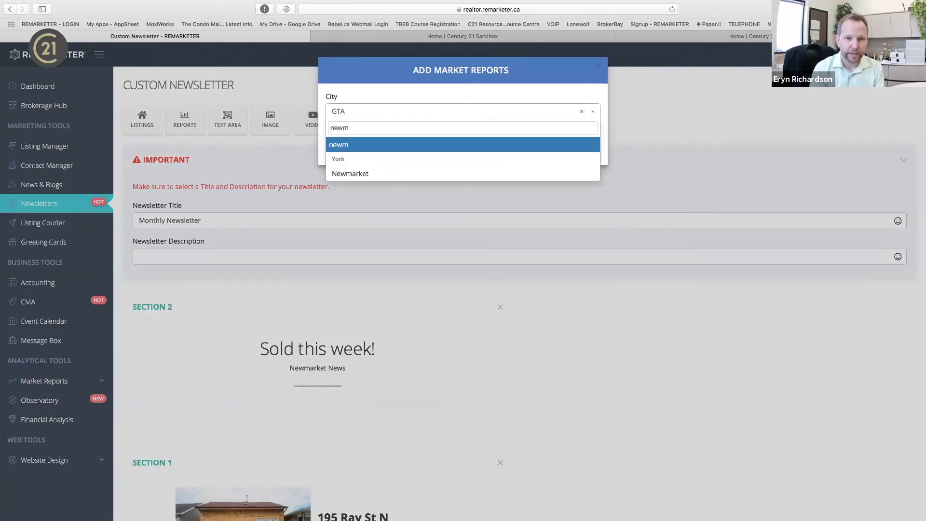
key("Down")
key("Return")
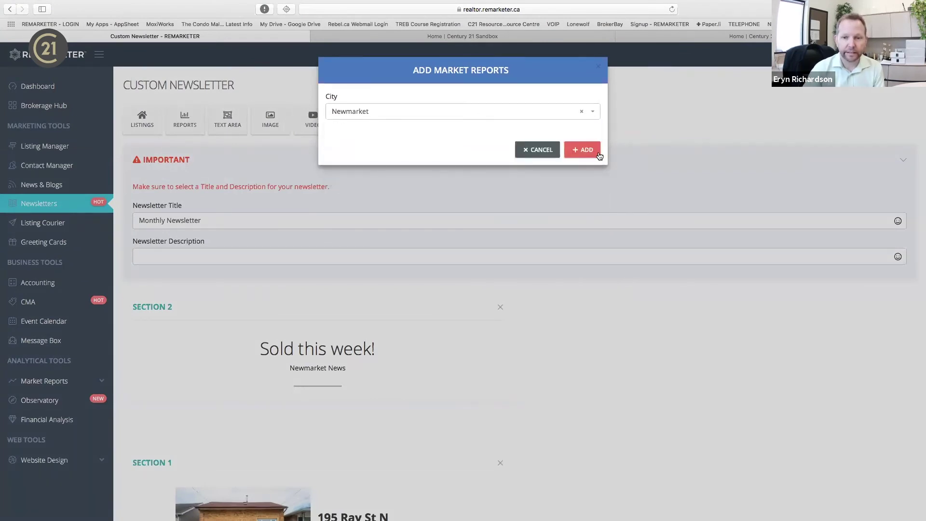
left_click(582, 150)
scroll(547, 438, "down", 5)
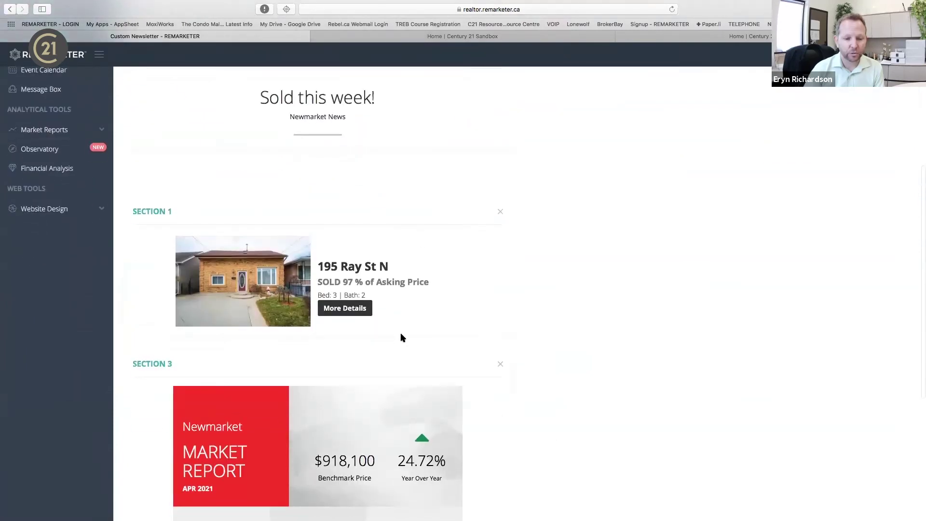
scroll(401, 335, "down", 4)
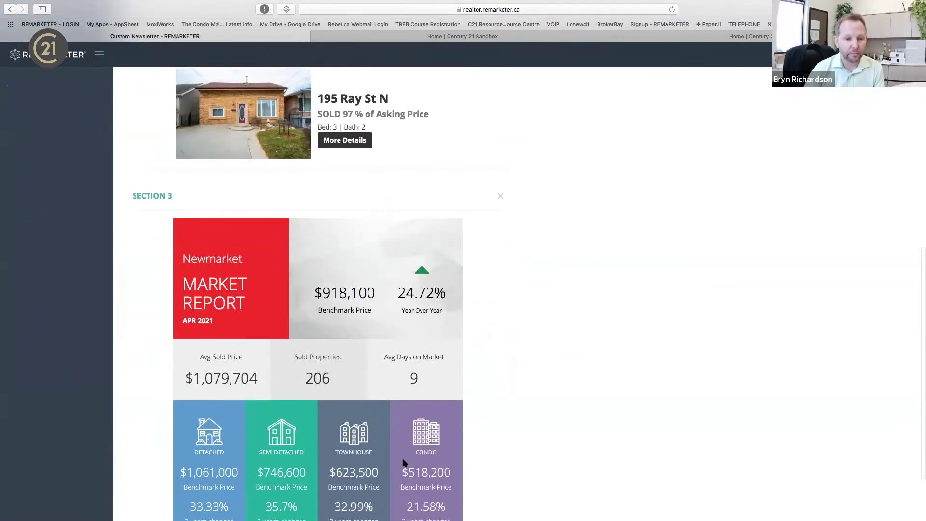
scroll(405, 463, "up", 10)
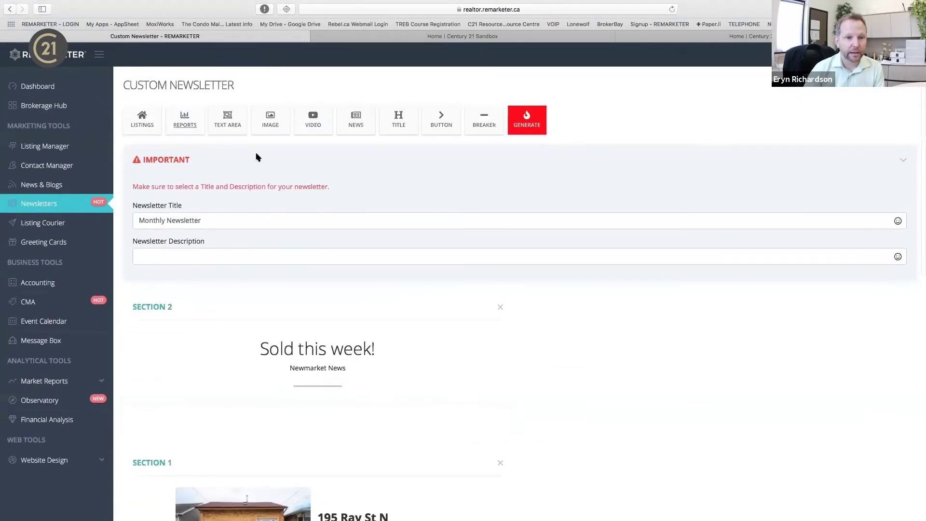
Add an image section with the Centurion 10 Year award image.
left_click(270, 121)
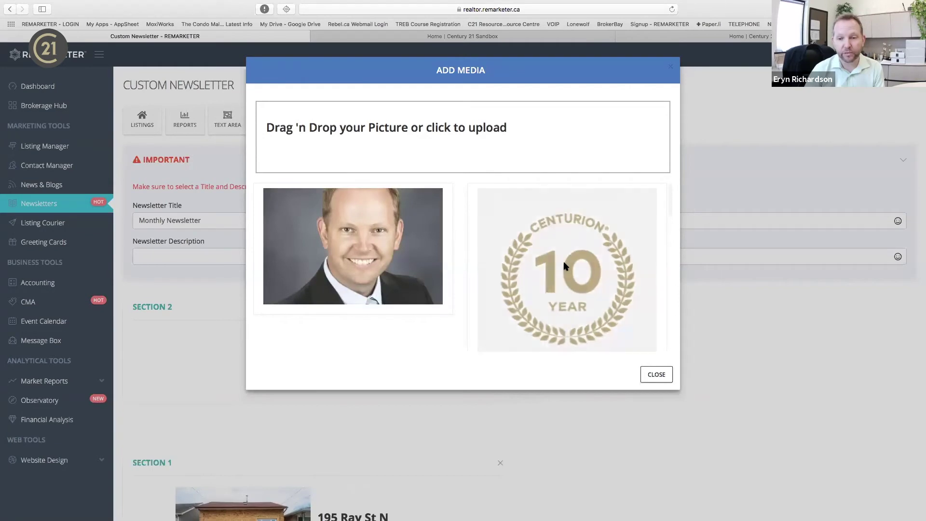
left_click(574, 280)
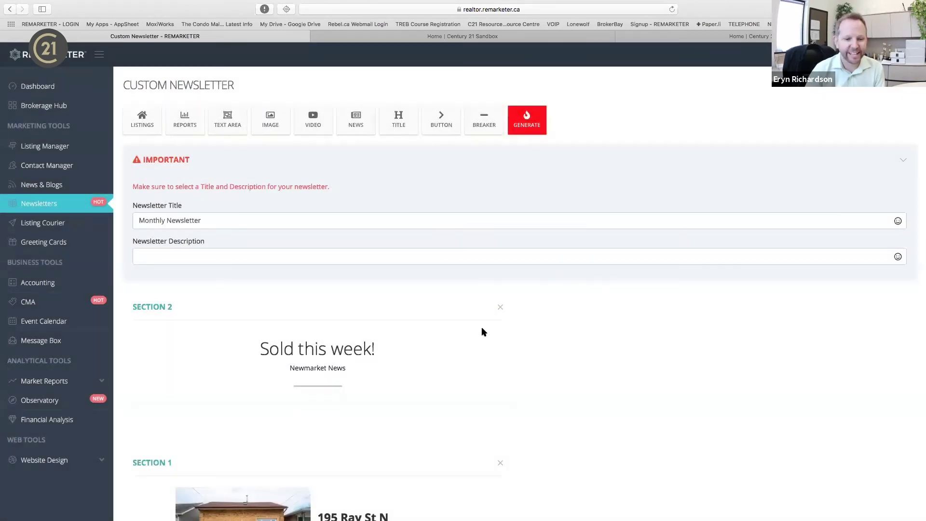
scroll(461, 413, "down", 20)
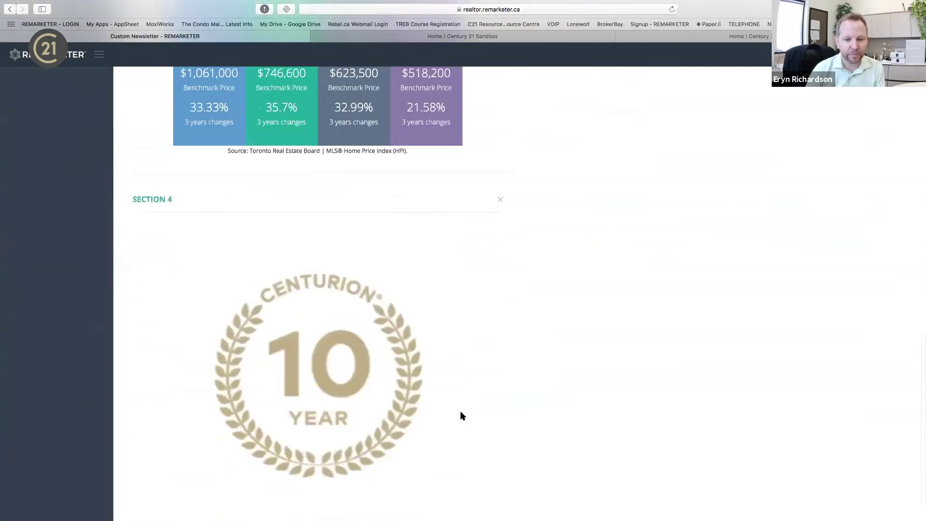
scroll(444, 378, "up", 20)
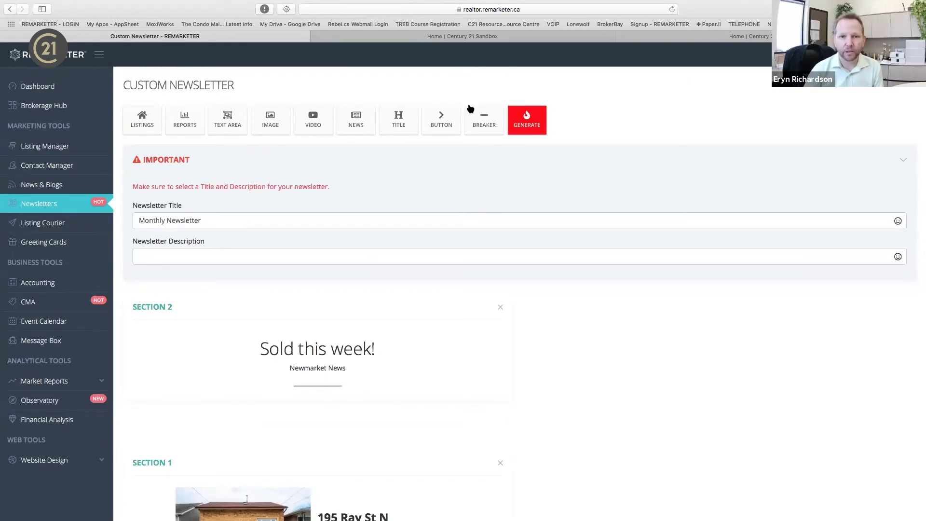
left_click(621, 36)
On youtube.com, open the #007 Living the Dream podcast, copy its URL and pause it.
left_click(601, 10)
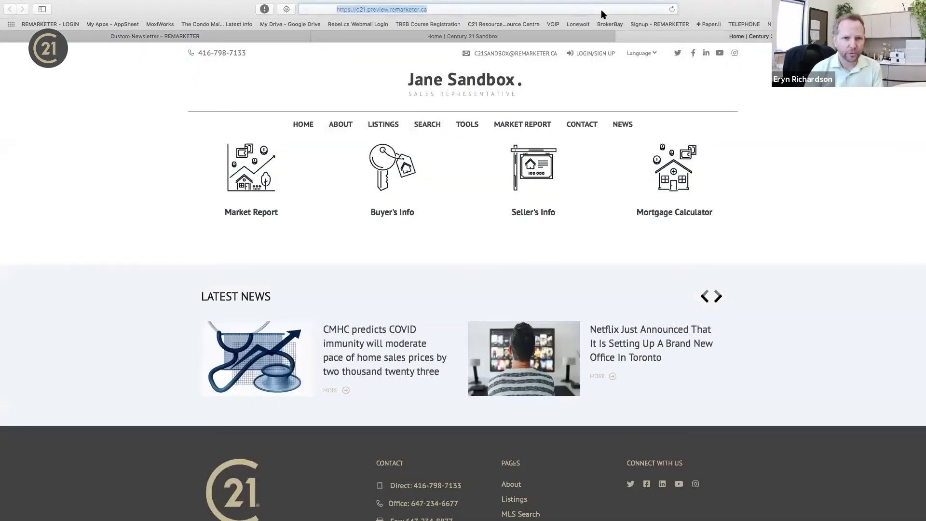
type("youtube.com")
key("Return")
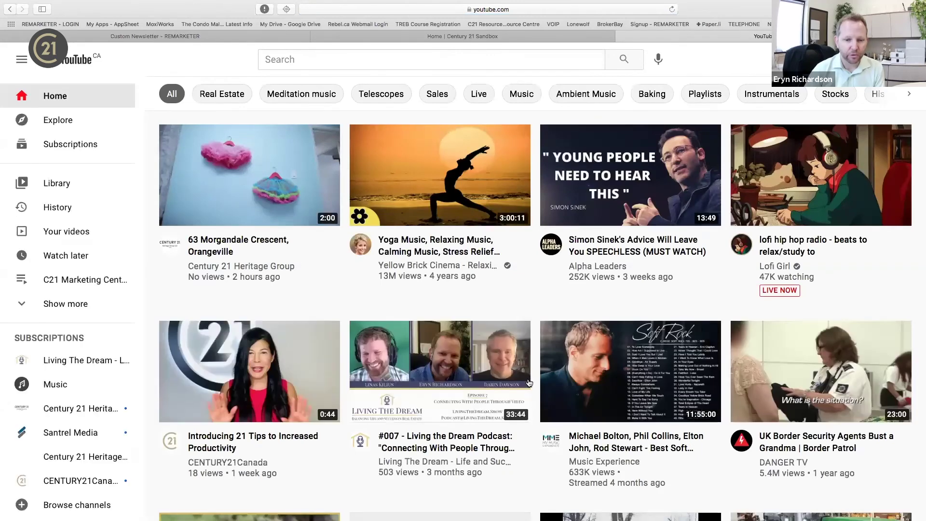
left_click(427, 375)
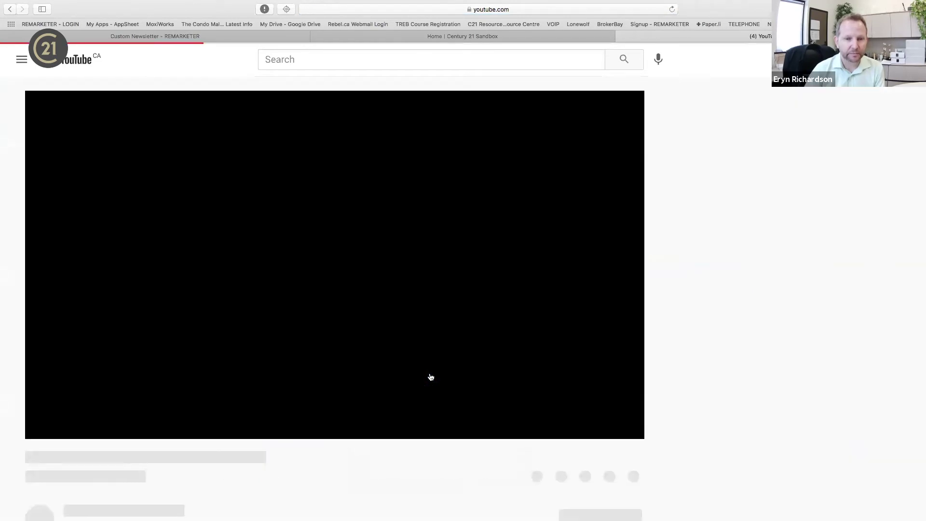
left_click(348, 8)
key("super+c")
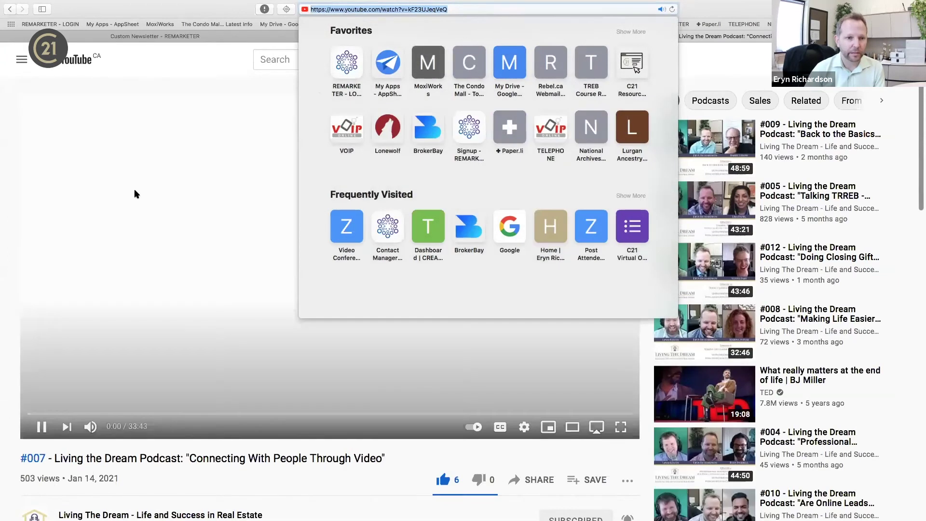
left_click(42, 428)
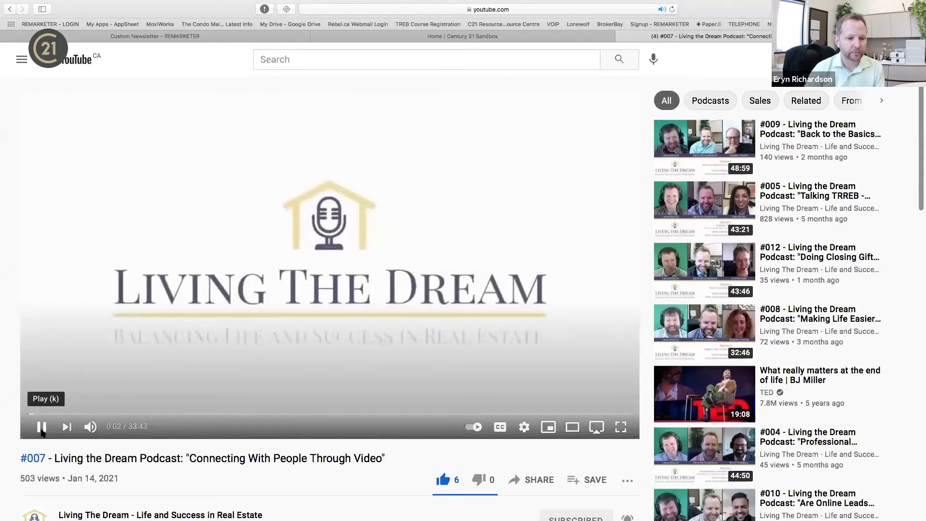
left_click(448, 40)
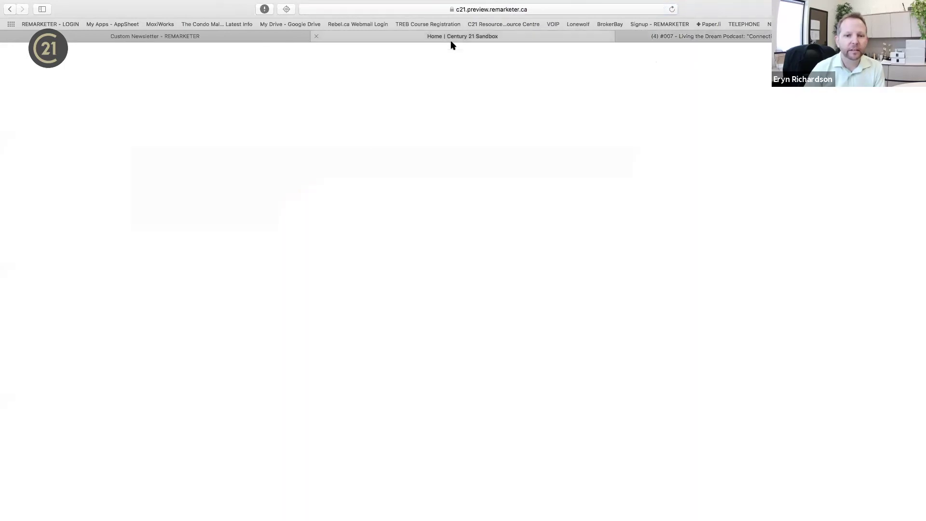
Add a video section embedding the copied Living the Dream Episode 7 YouTube link.
left_click(254, 40)
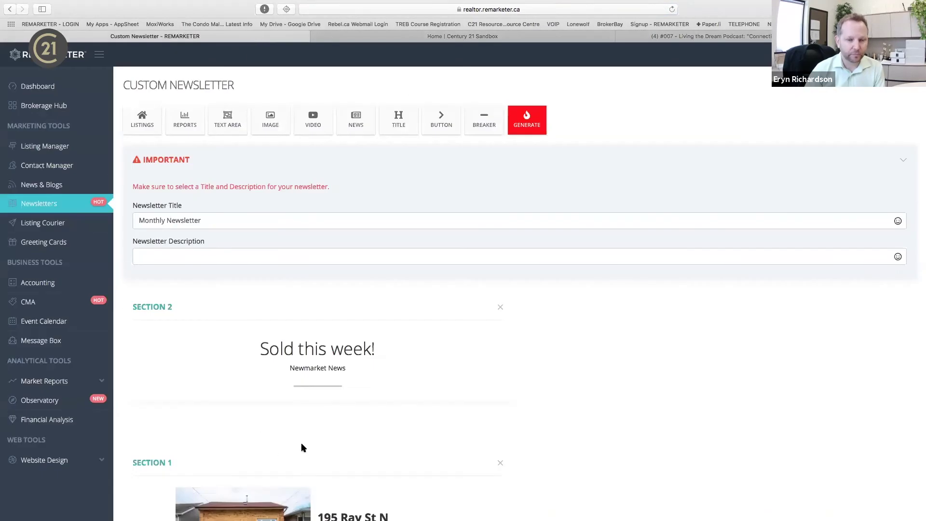
left_click(313, 120)
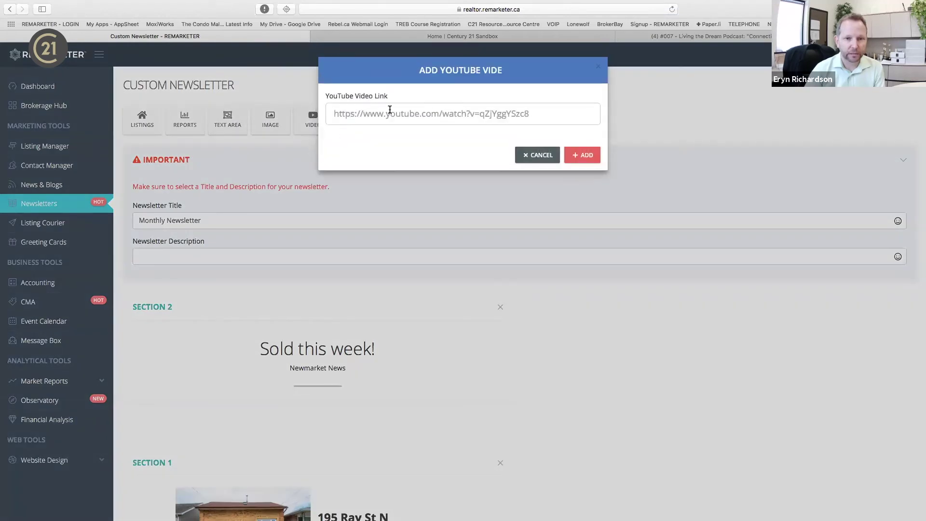
key("super+v")
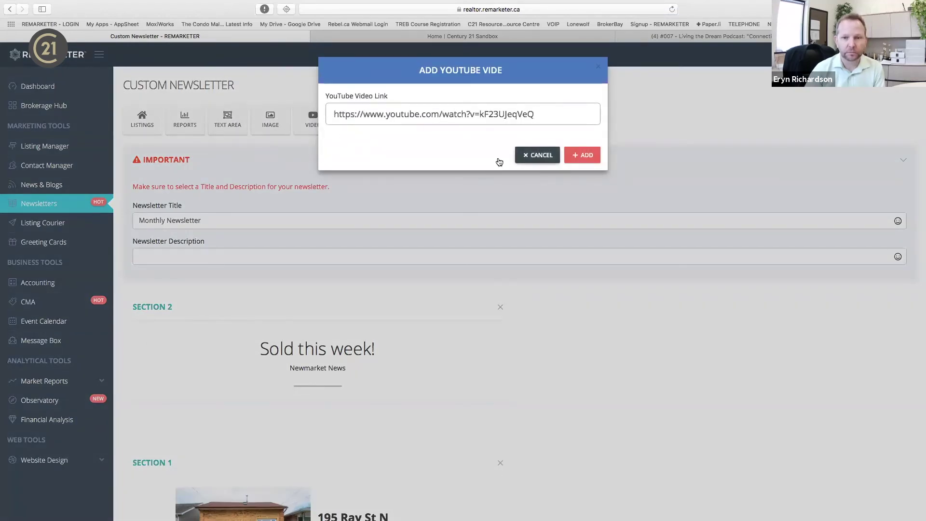
left_click(586, 153)
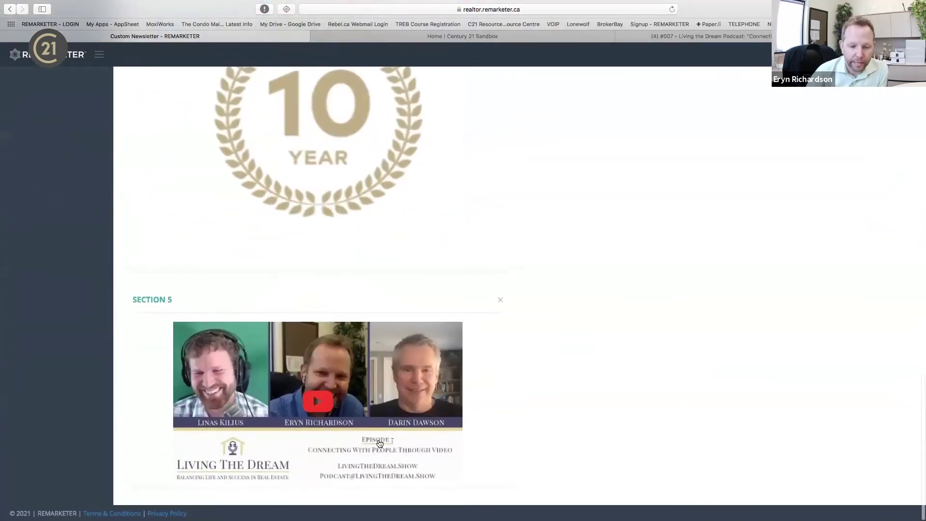
scroll(379, 444, "up", 15)
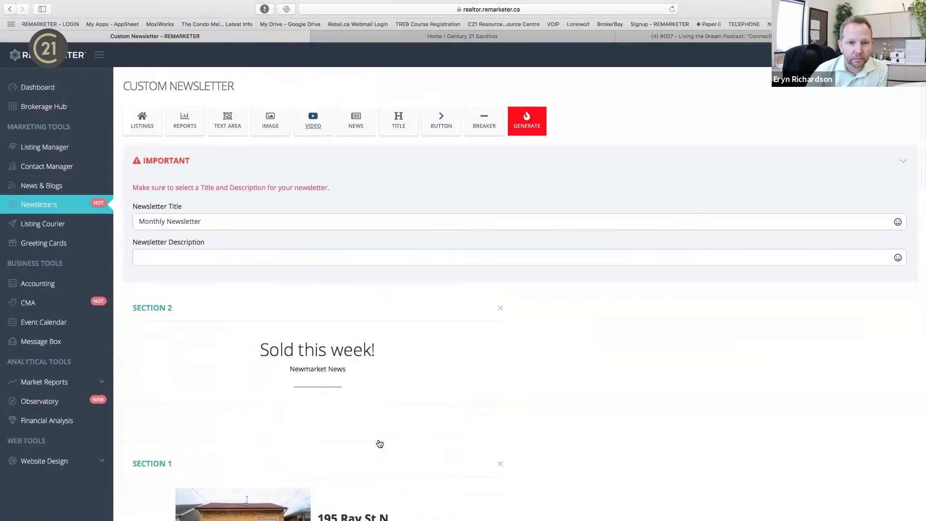
Add a news section with 'Canada housing market is clearly overheating but policymakers are not intervening'.
left_click(366, 121)
left_click(366, 111)
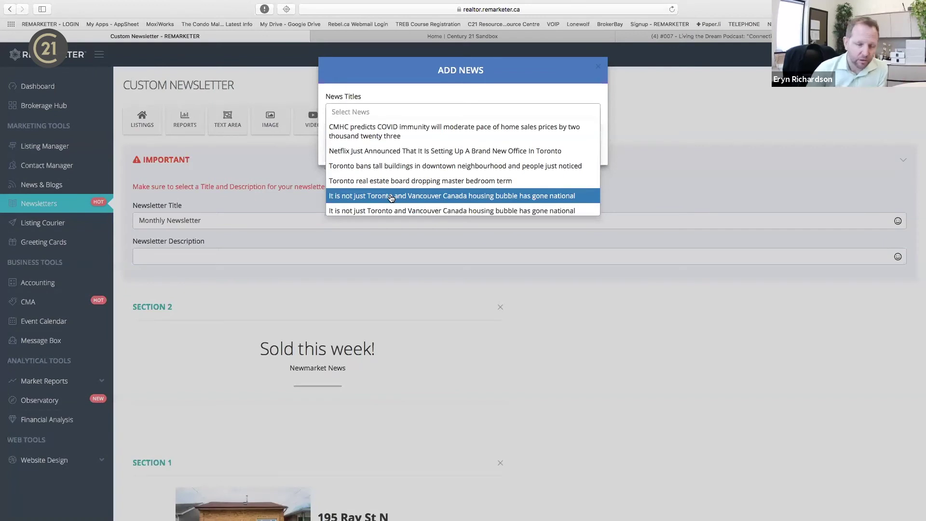
scroll(391, 198, "down", 5)
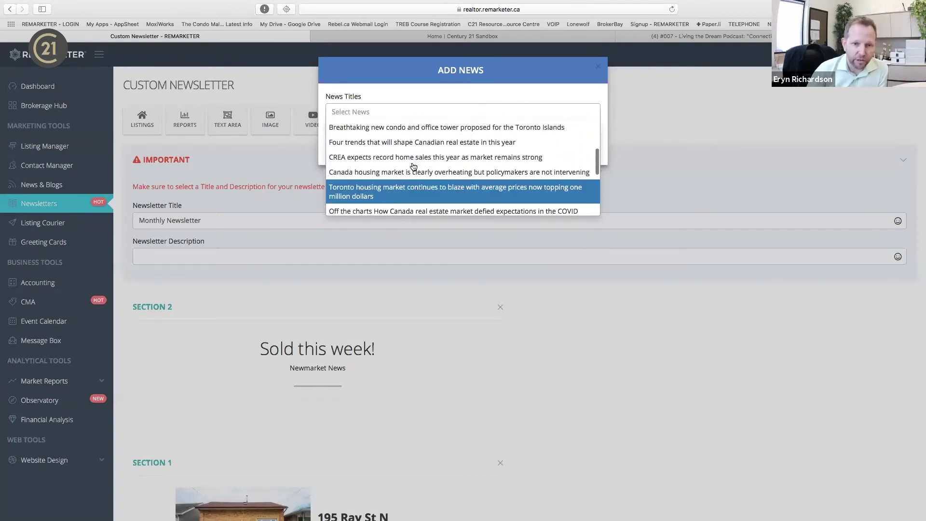
left_click(412, 172)
left_click(584, 174)
scroll(479, 434, "down", 1)
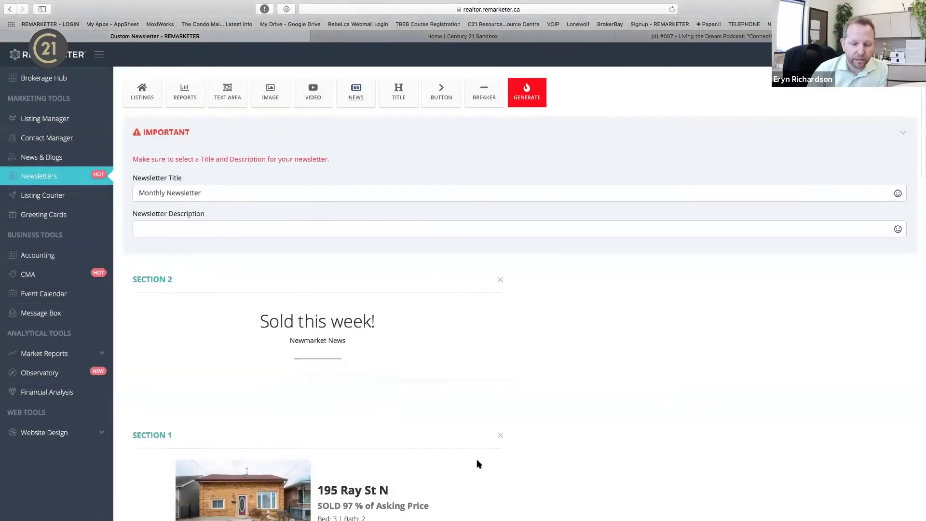
scroll(478, 464, "down", 20)
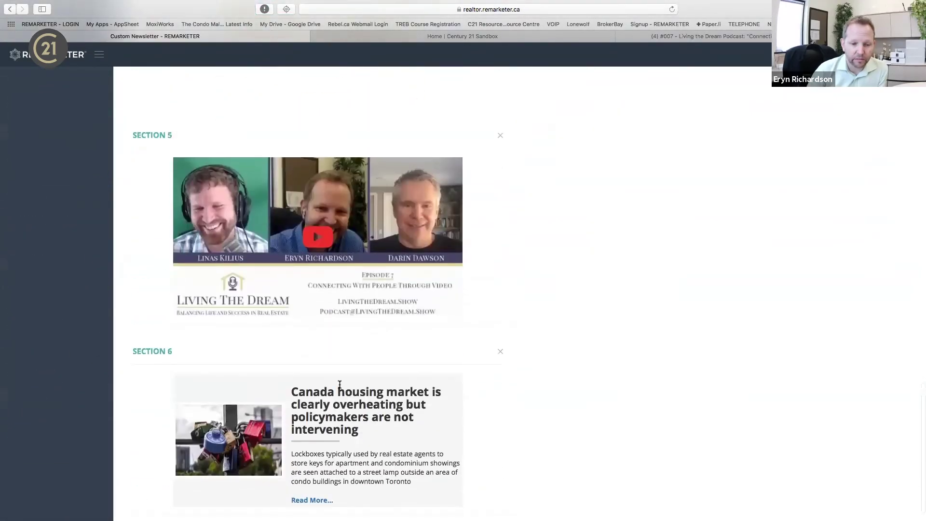
scroll(374, 467, "up", 20)
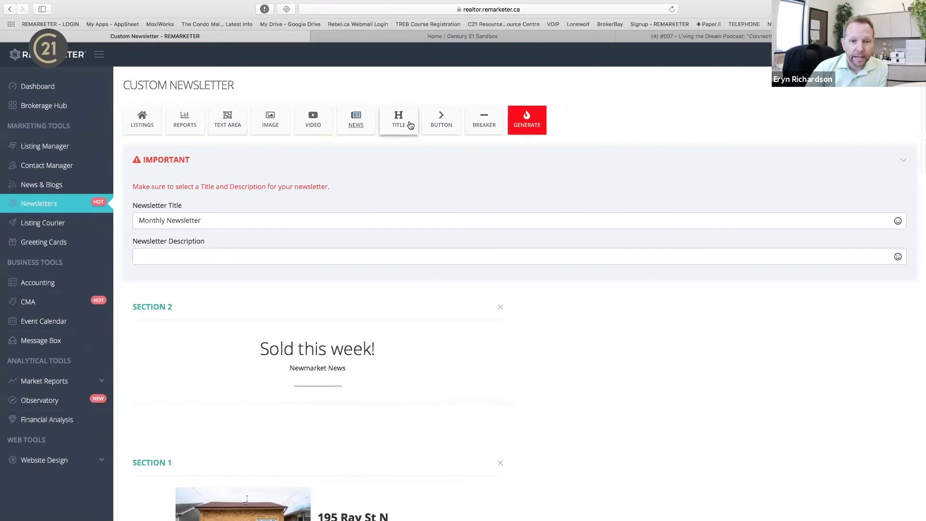
Copy the Century 21 Sandbox property search map page URL for the button.
left_click(447, 130)
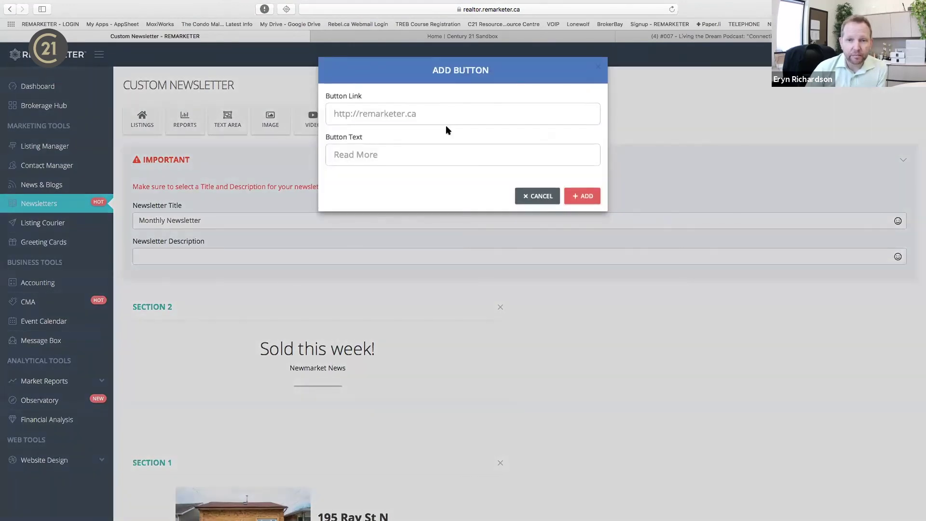
left_click(539, 39)
left_click(416, 126)
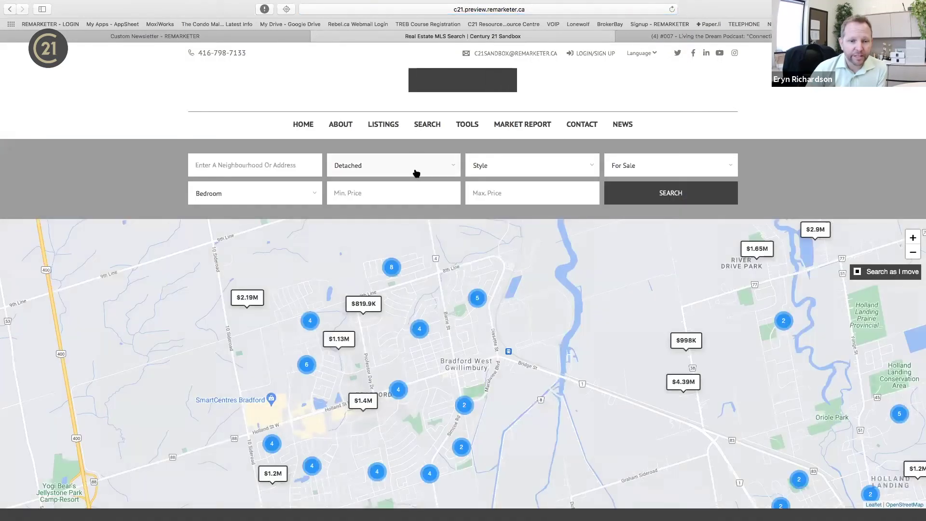
left_click(329, 10)
key("super+c")
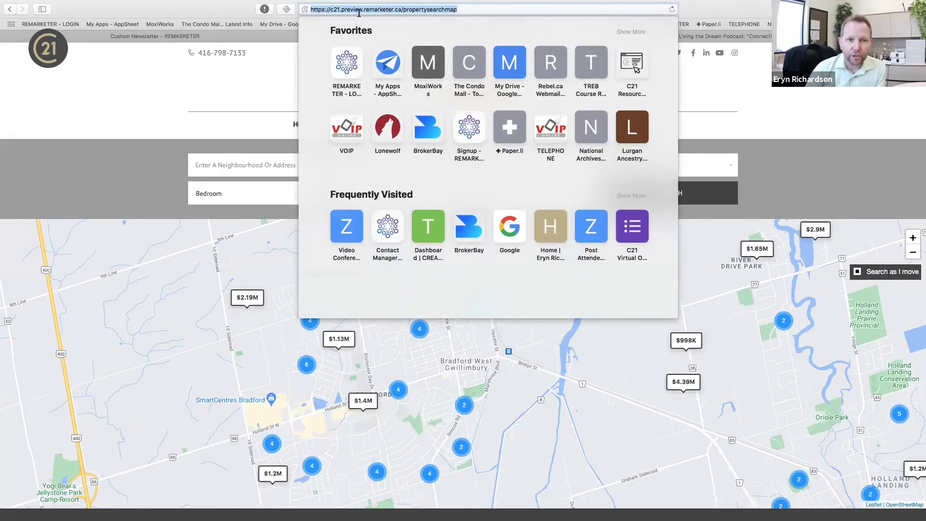
left_click(268, 66)
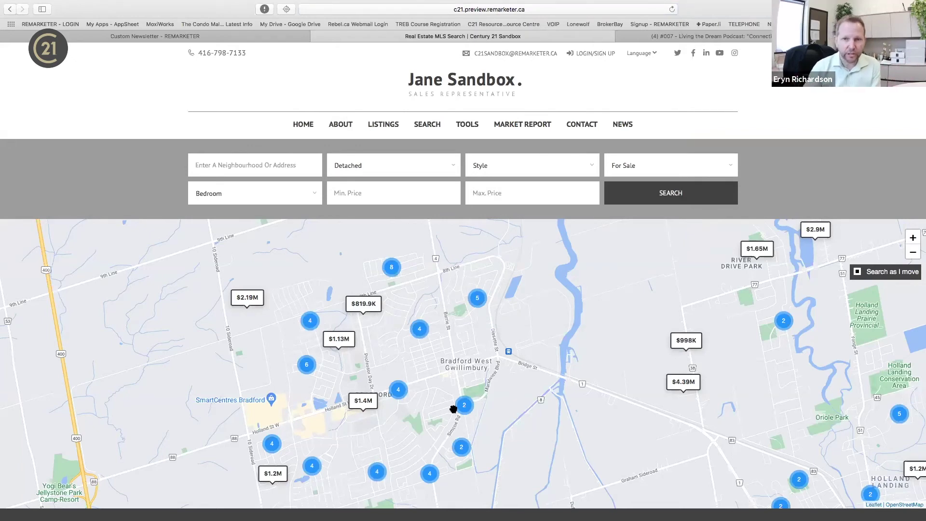
left_click(203, 36)
Add a 'Check out Newmarket's New Listings' button linked to the search map URL.
left_click(411, 153)
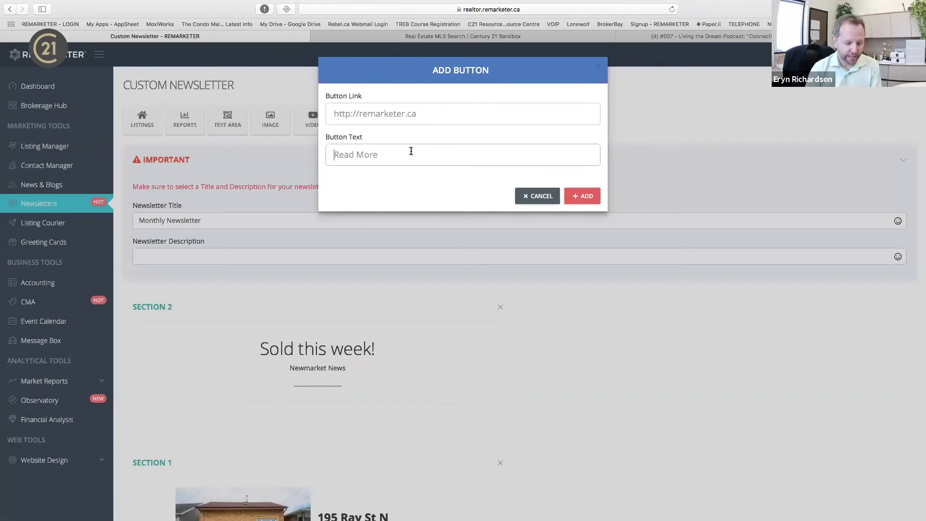
type("Check")
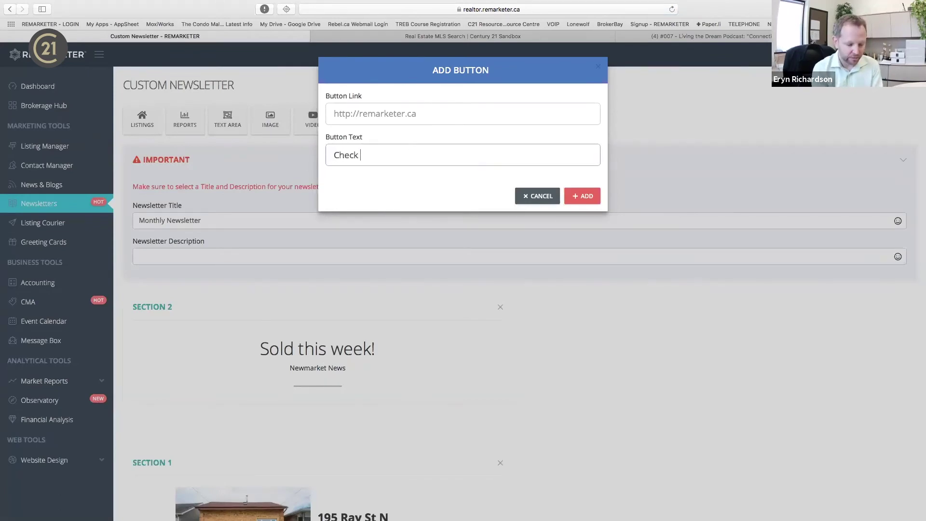
type(" out Newsm")
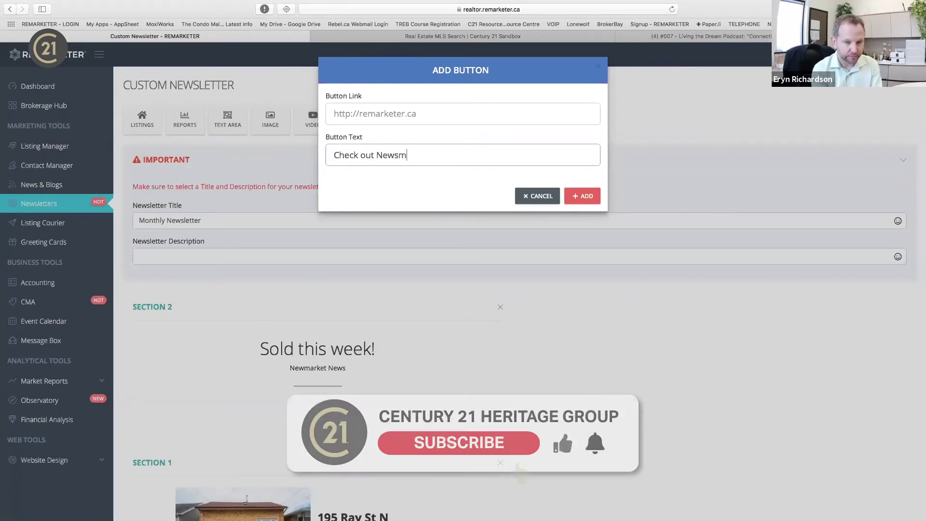
type("arke")
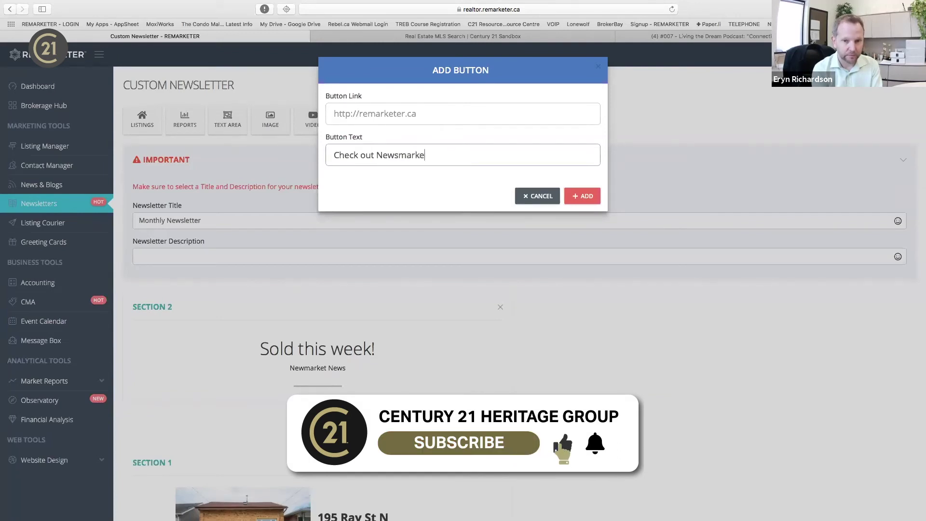
type("t's New Listings")
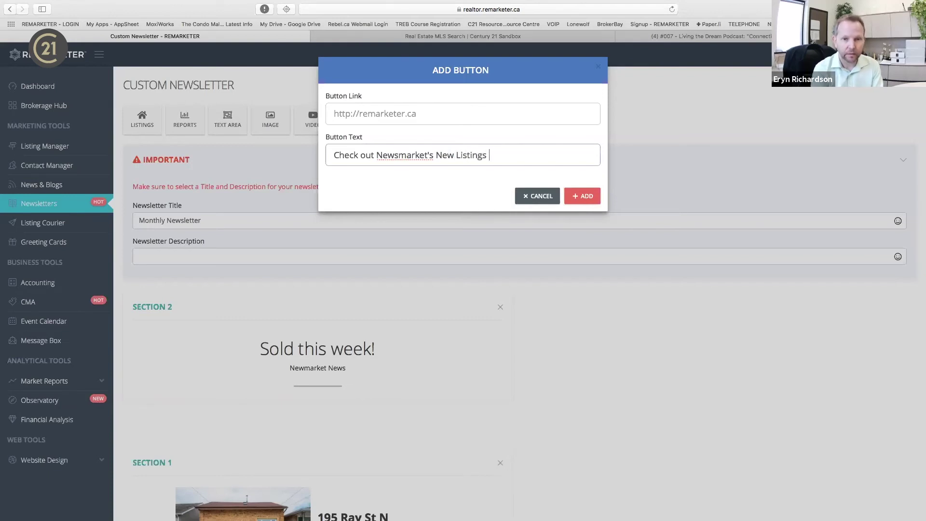
left_click(396, 155)
key("Delete")
left_click(436, 108)
key("super+v")
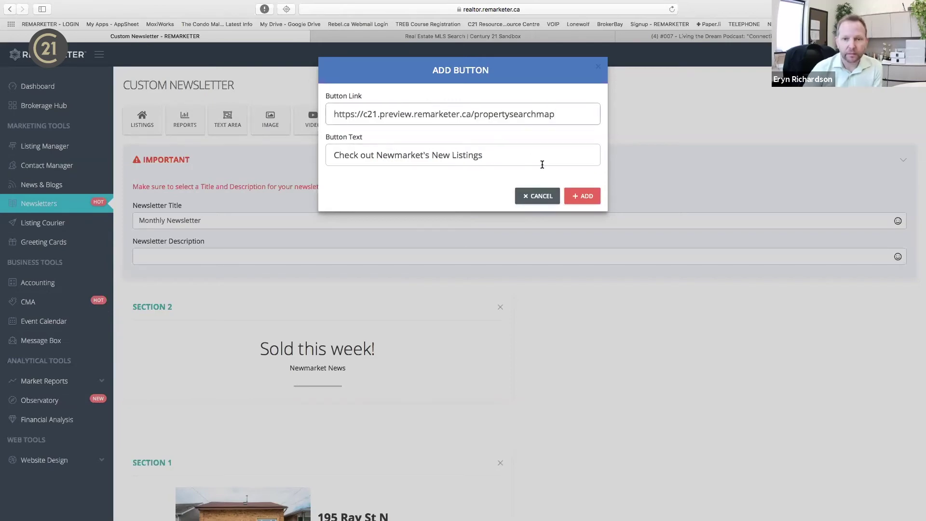
left_click(582, 196)
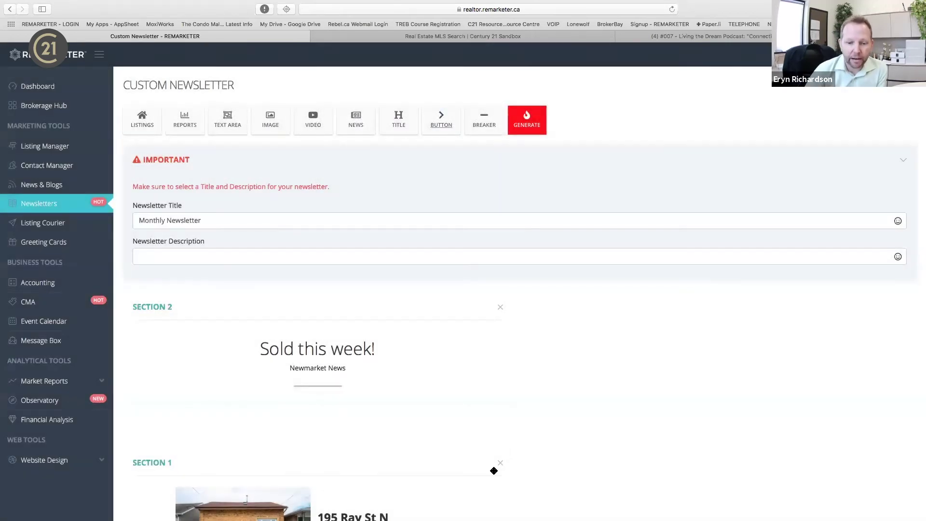
Move the Section 8 divider up between the housing-market article and the listings button.
scroll(494, 471, "down", 20)
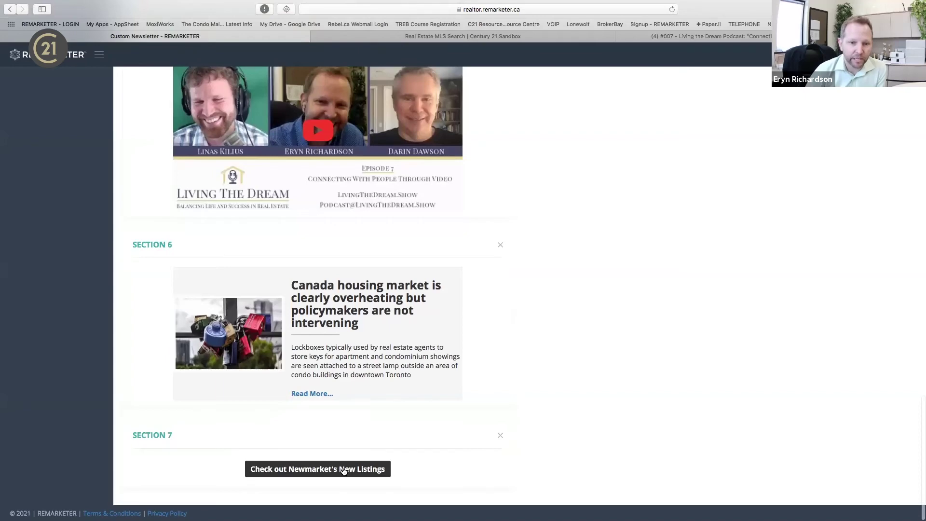
scroll(343, 471, "up", 20)
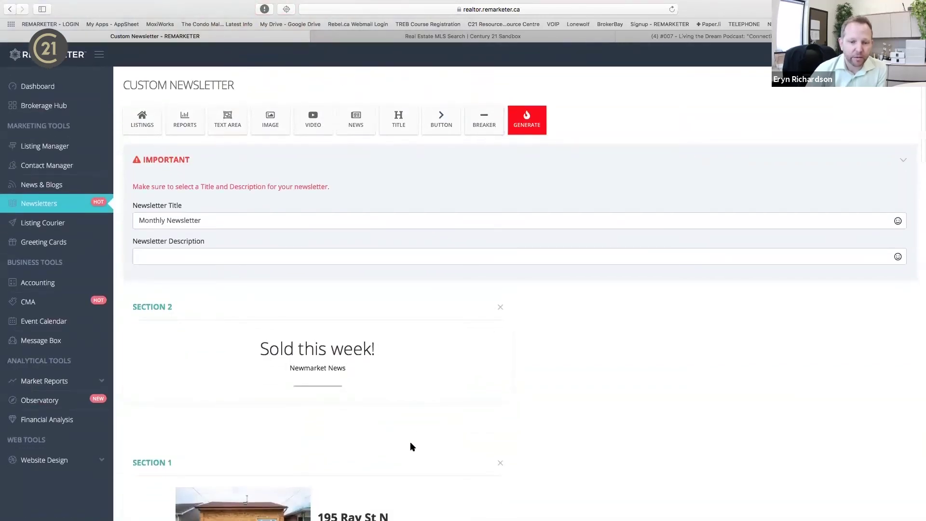
scroll(410, 446, "down", 20)
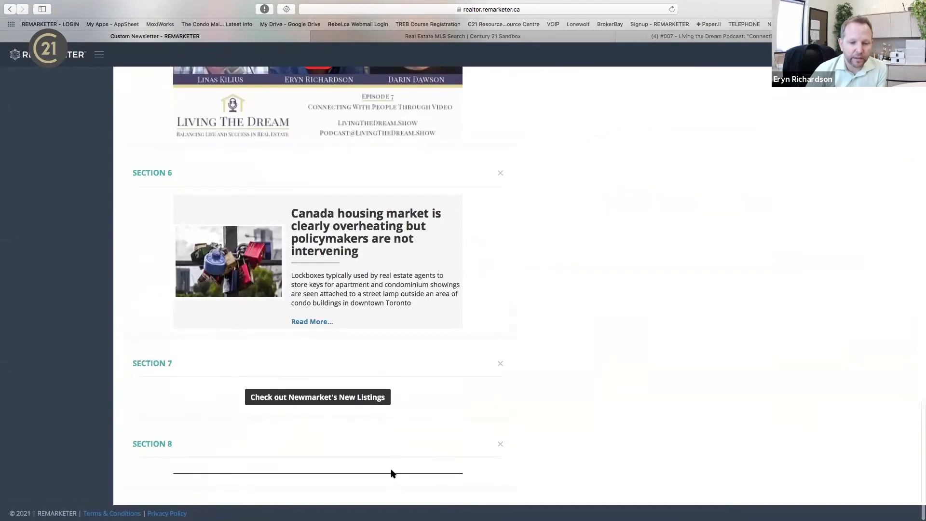
left_click_drag(394, 456, 394, 400)
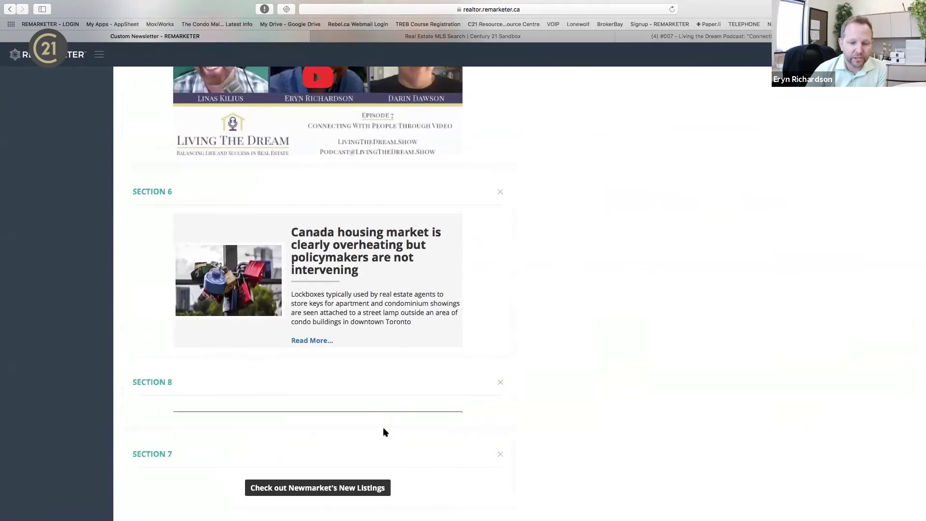
scroll(419, 420, "up", 20)
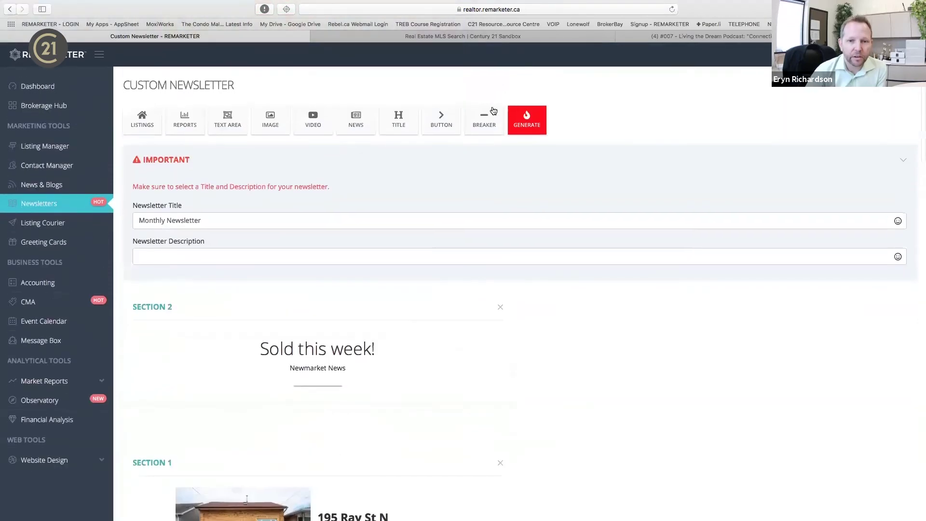
Add another divider line and drag it up to sit just below Section 6.
left_click(493, 111)
scroll(390, 422, "down", 20)
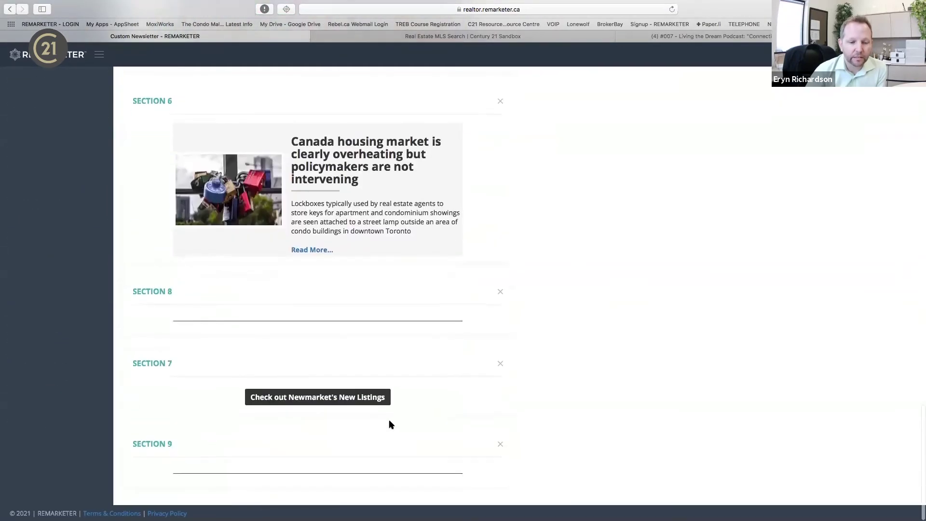
left_click_drag(362, 449, 381, 160)
scroll(588, 169, "up", 10)
scroll(583, 166, "up", 15)
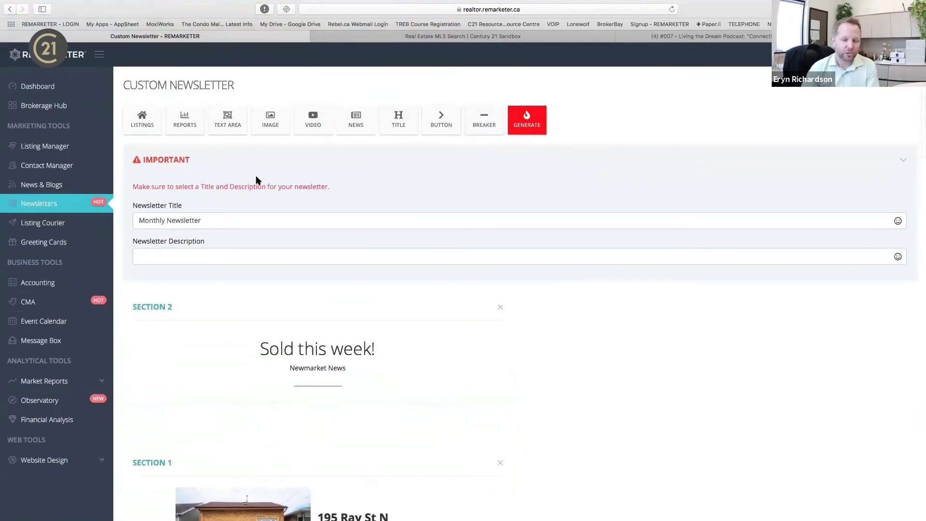
Generate the Monthly Newsletter preview and review it to the bottom.
left_click(528, 124)
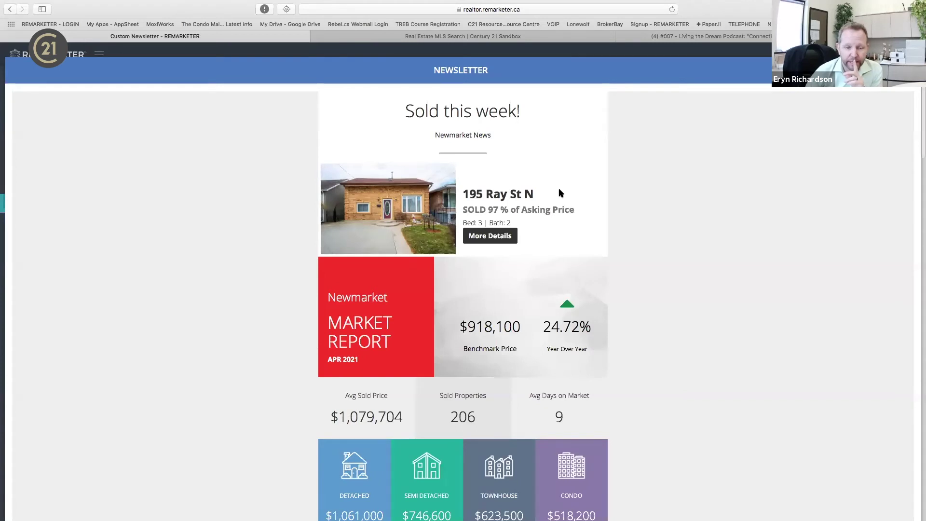
scroll(612, 268, "down", 3)
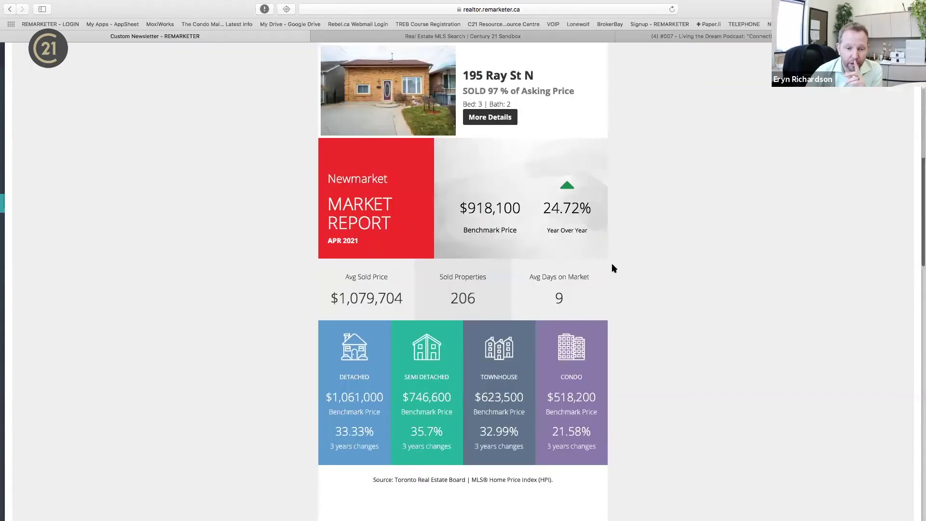
scroll(149, 331, "down", 3)
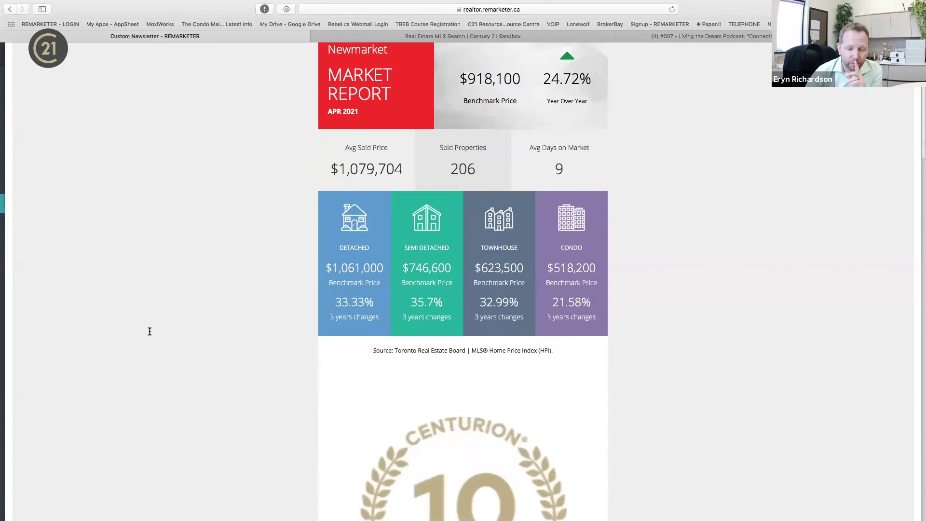
scroll(150, 331, "down", 1)
scroll(453, 176, "down", 7)
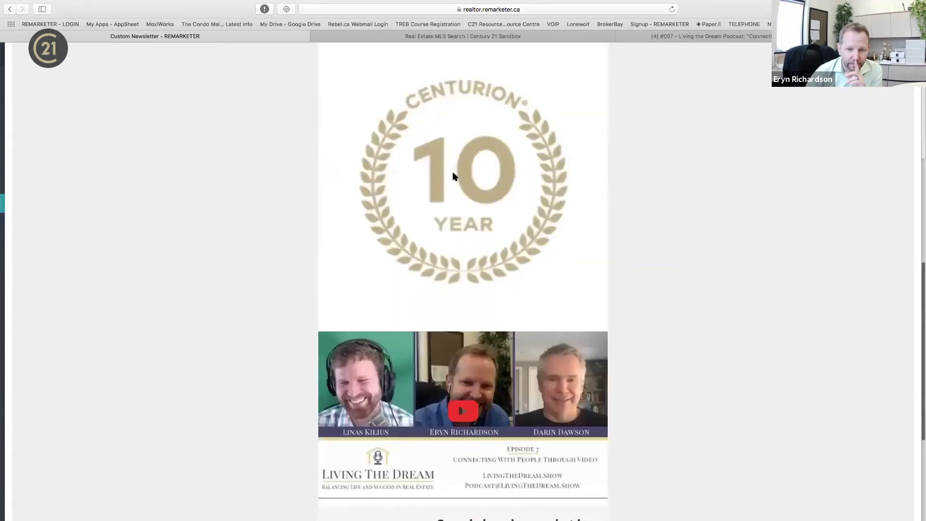
scroll(453, 176, "down", 3)
scroll(453, 176, "down", 2)
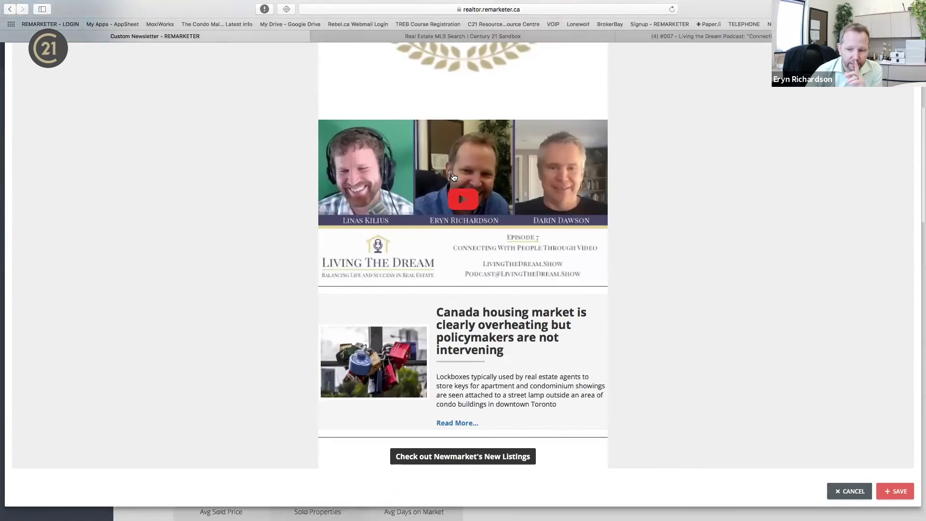
Save the newsletter and return to the Newsletters list showing it dated 5/11/2021.
left_click(896, 497)
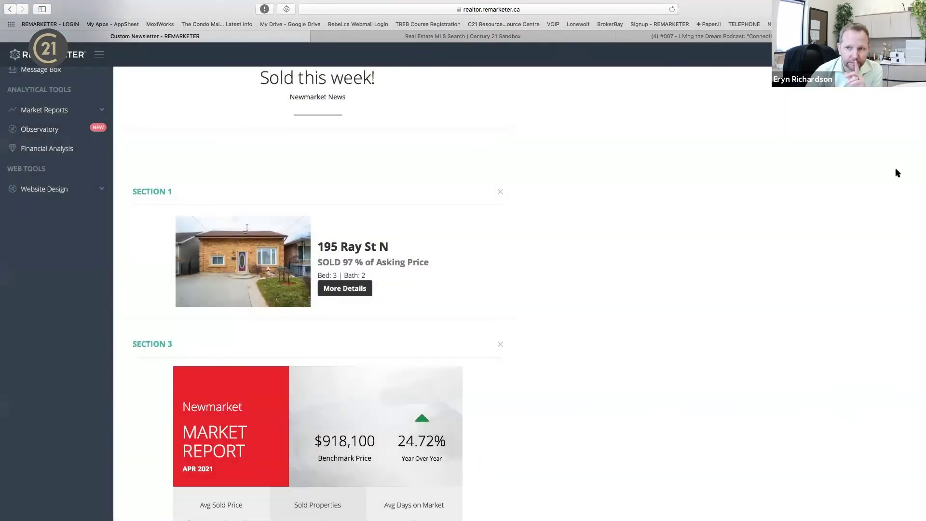
scroll(58, 195, "up", 5)
left_click(52, 206)
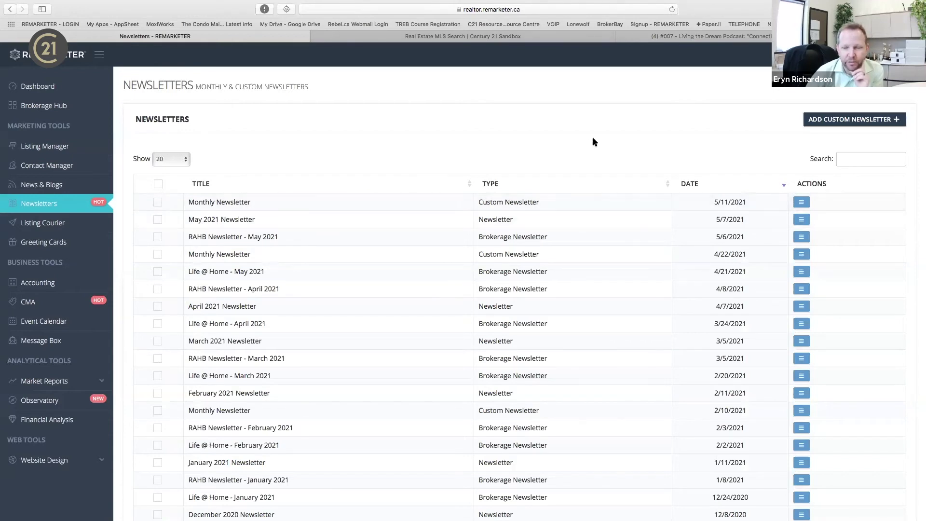
left_click(803, 203)
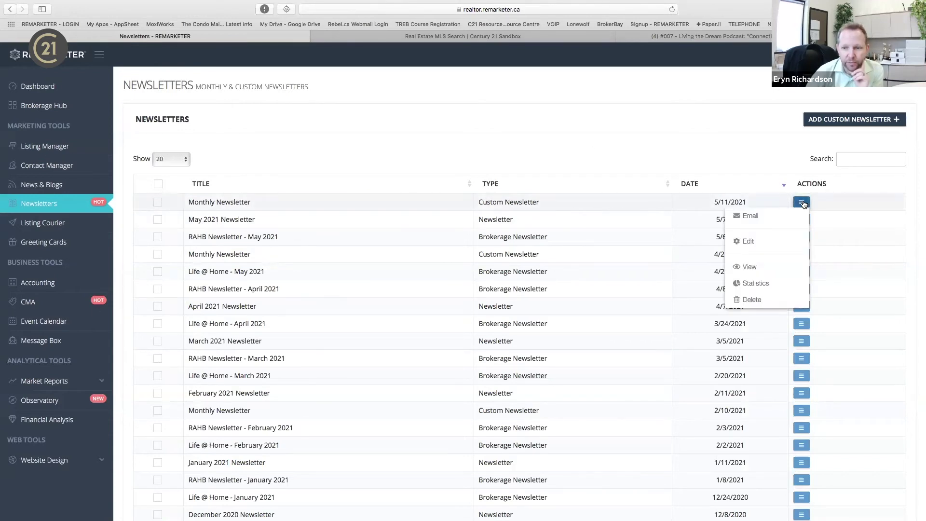
left_click(760, 266)
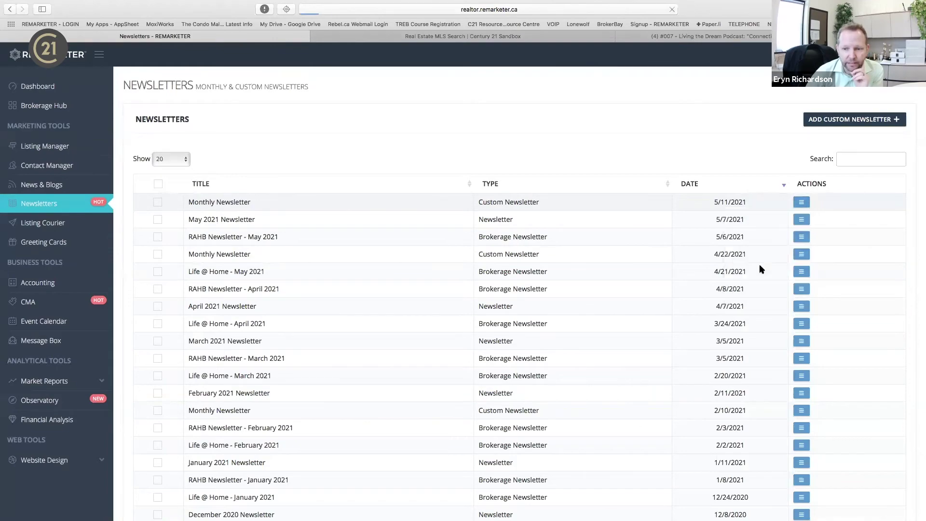
scroll(749, 241, "down", 3)
scroll(749, 241, "down", 15)
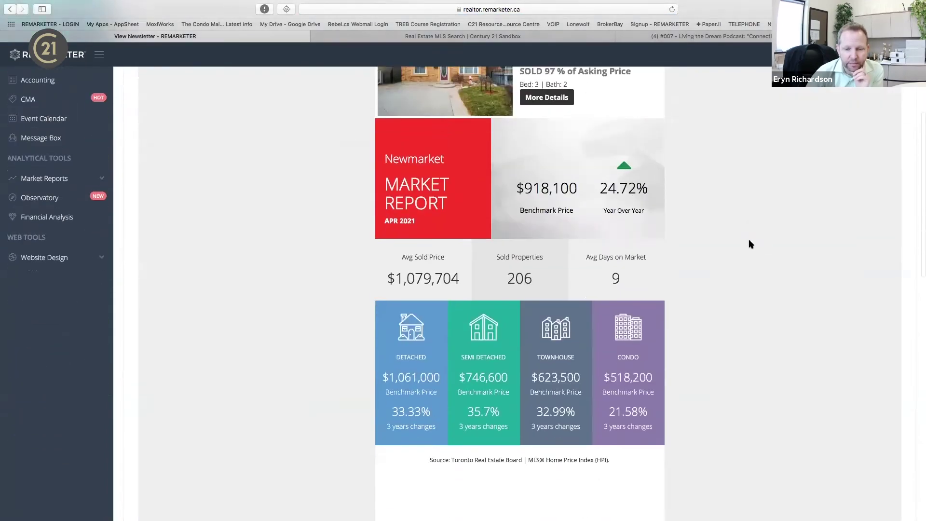
scroll(749, 239, "up", 18)
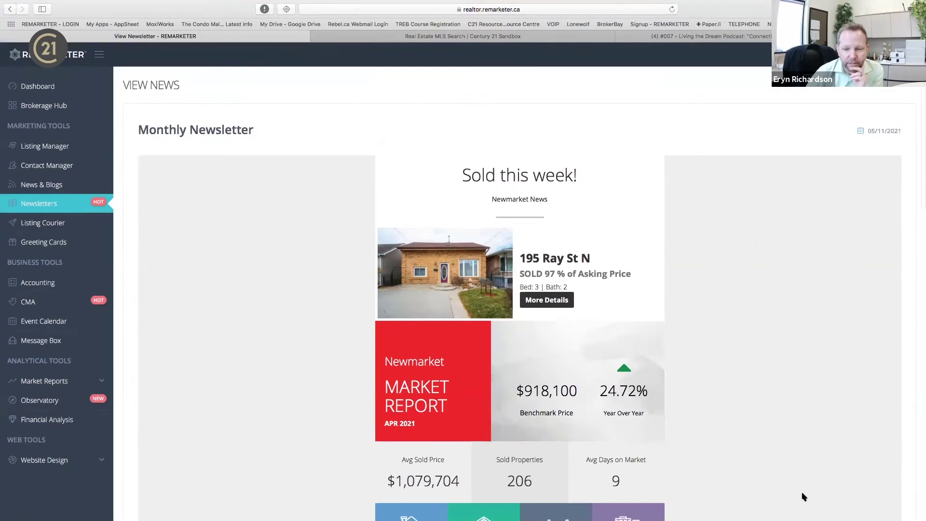
scroll(803, 497, "down", 15)
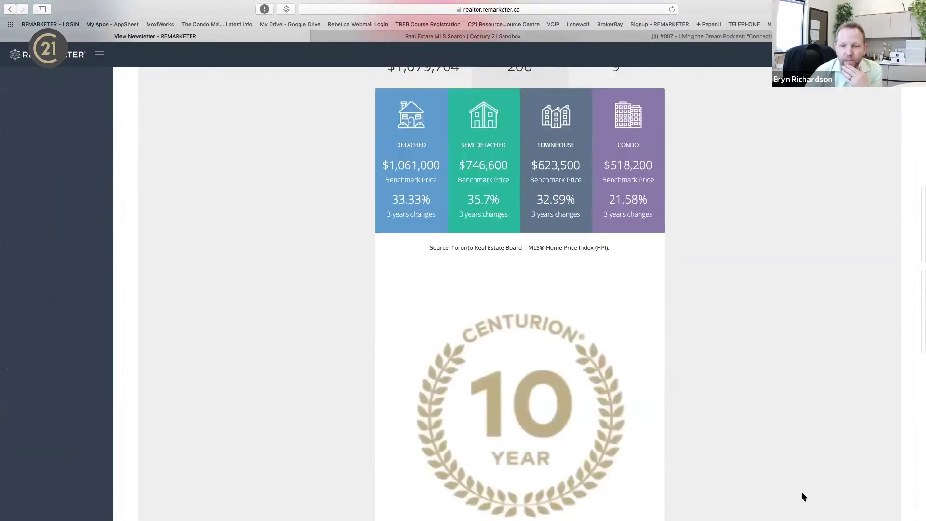
left_click(880, 449)
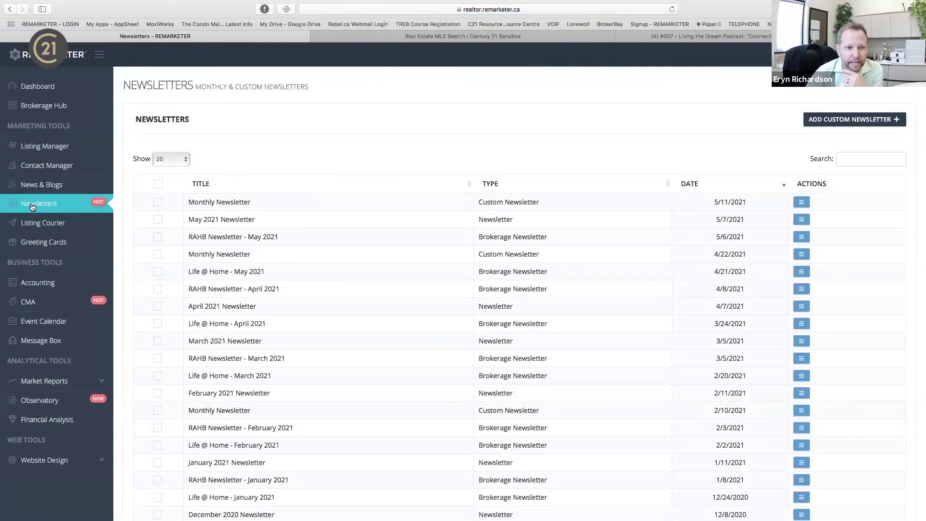
Start emailing the Monthly Newsletter and select all contacts matching 'lead'.
left_click(801, 202)
left_click(759, 216)
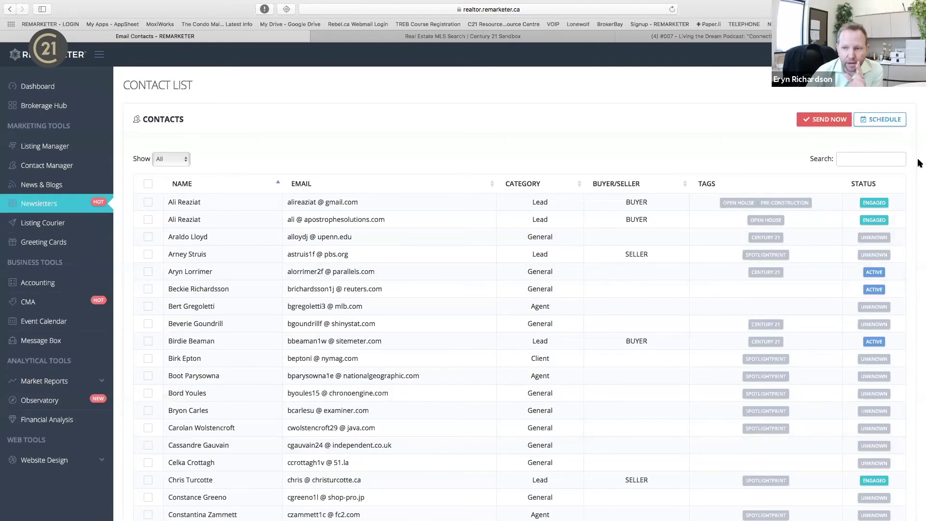
left_click(893, 160)
type("lead")
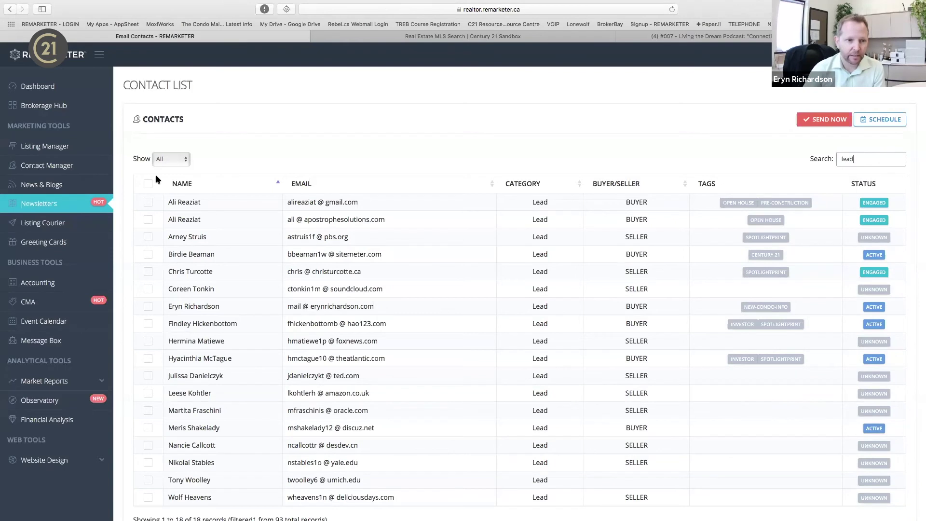
left_click(148, 184)
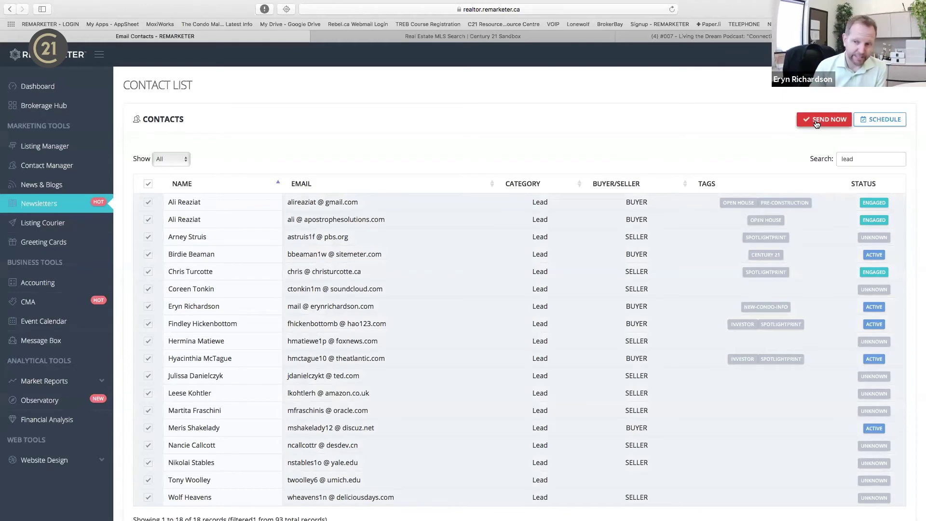
Return to Newsletters without sending and open the Listing Courier flyer list.
left_click(68, 205)
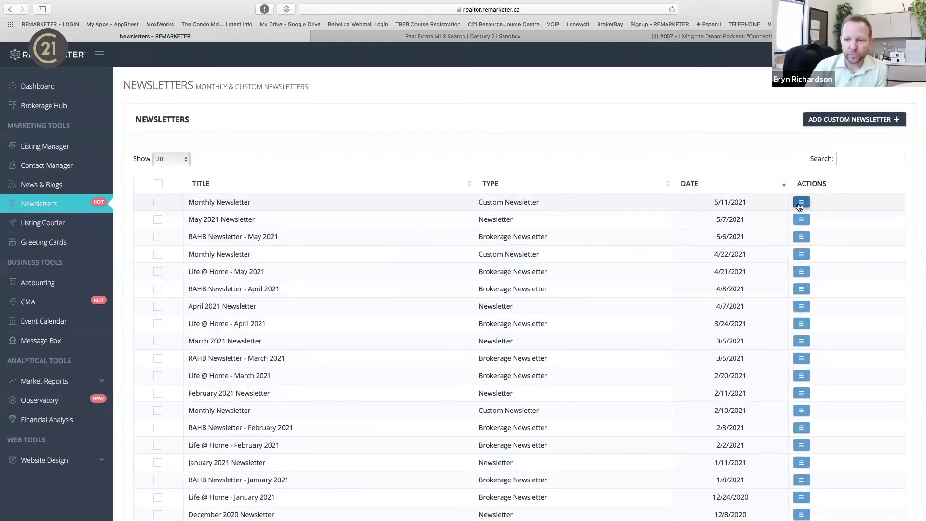
left_click(801, 201)
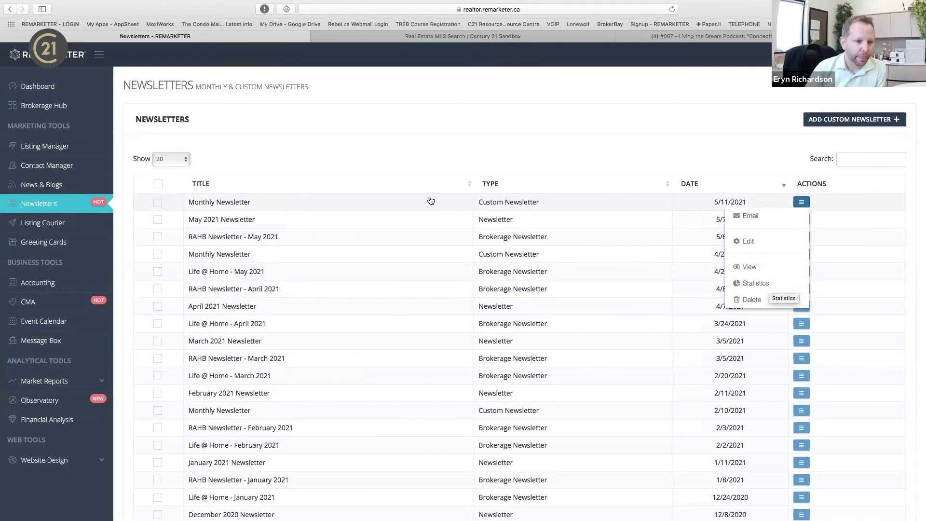
left_click(52, 223)
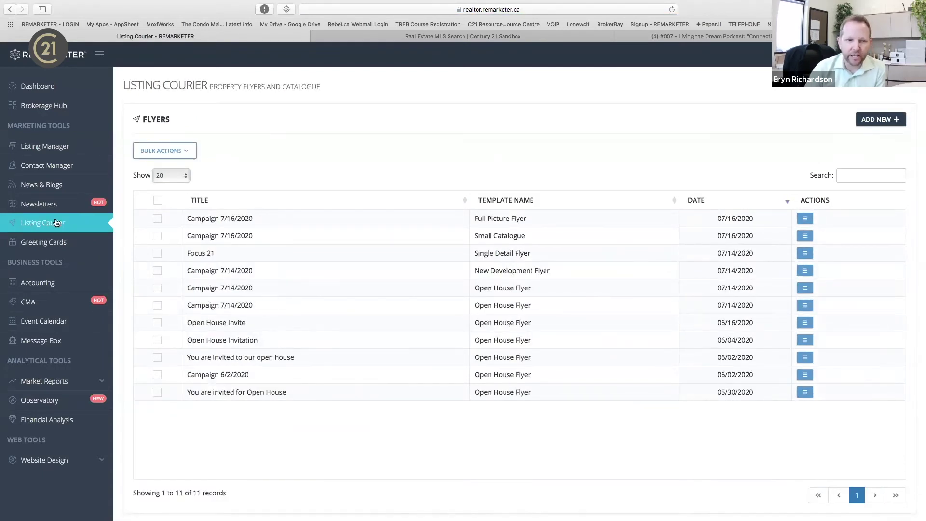
Start a new flyer using the New Development Flyer template from the Flyer Templates gallery.
left_click(879, 119)
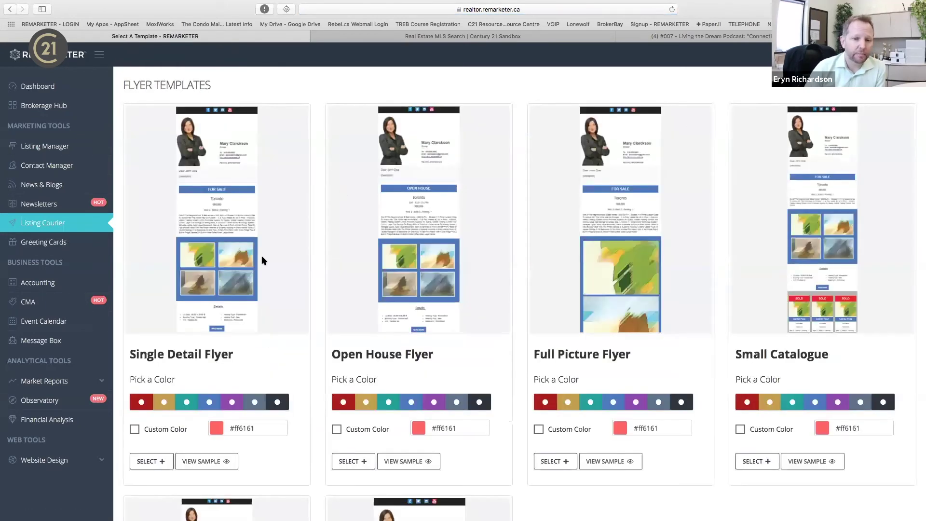
scroll(265, 260, "down", 5)
scroll(265, 261, "up", 5)
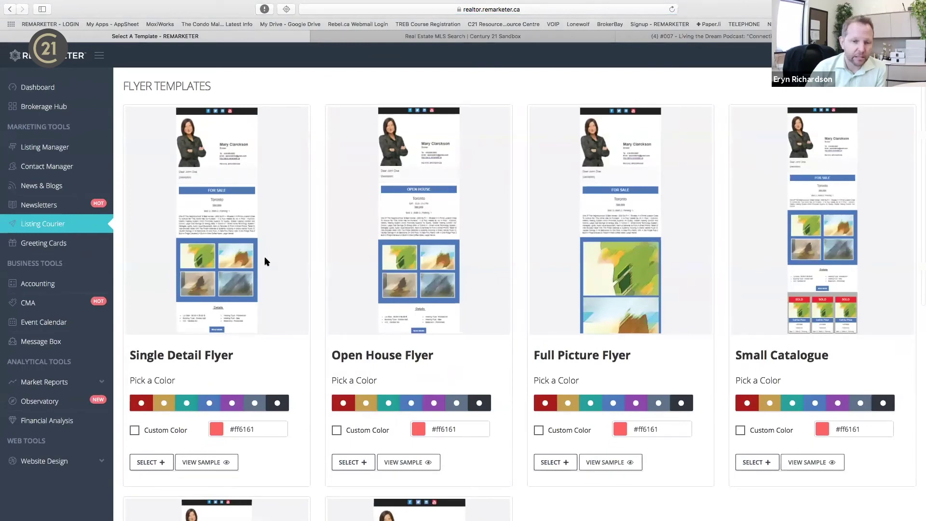
scroll(264, 261, "down", 1)
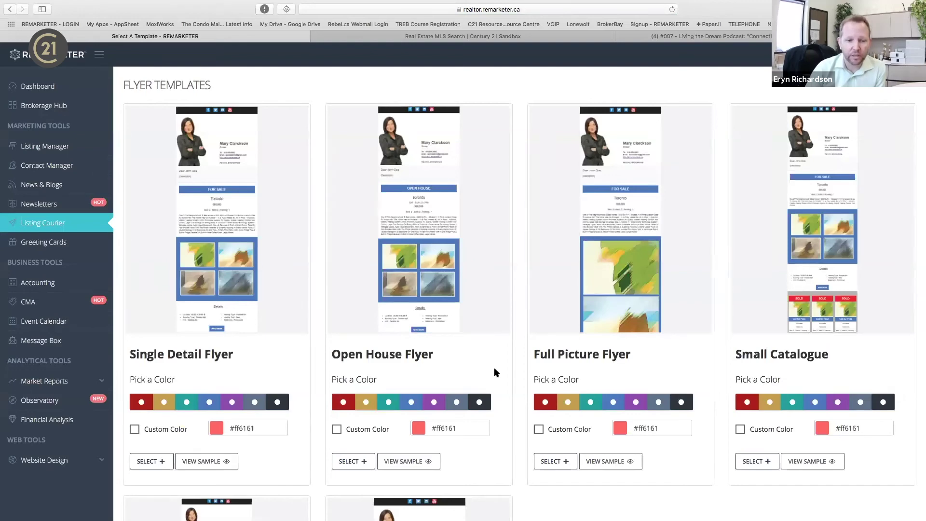
scroll(776, 348, "down", 6)
scroll(775, 346, "down", 2)
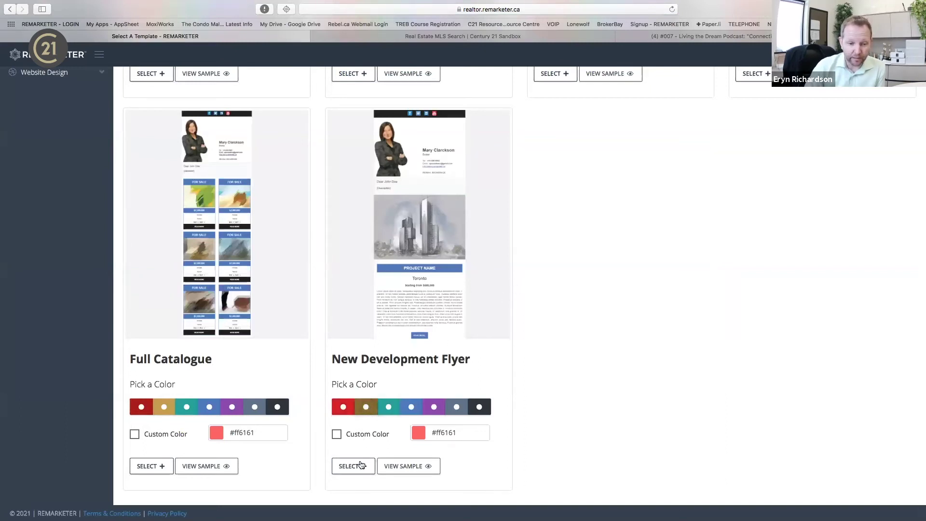
left_click(359, 467)
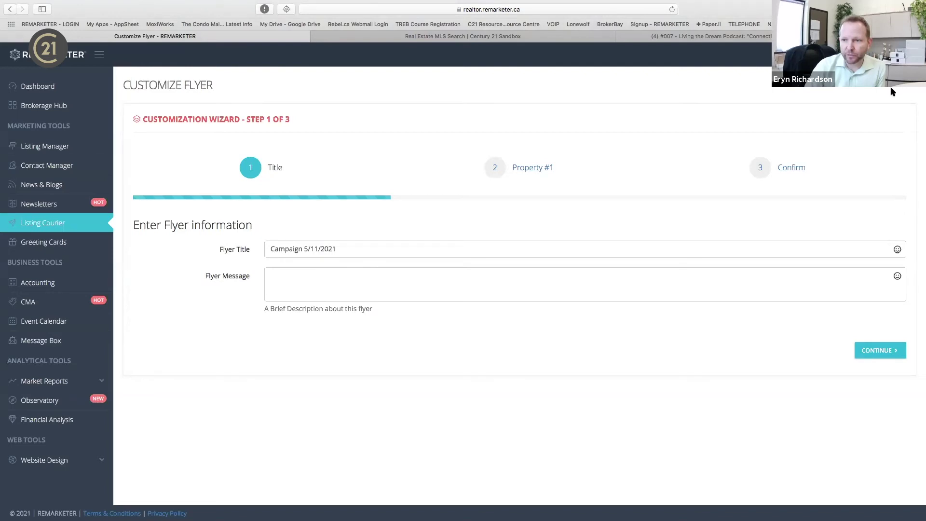
left_click(889, 354)
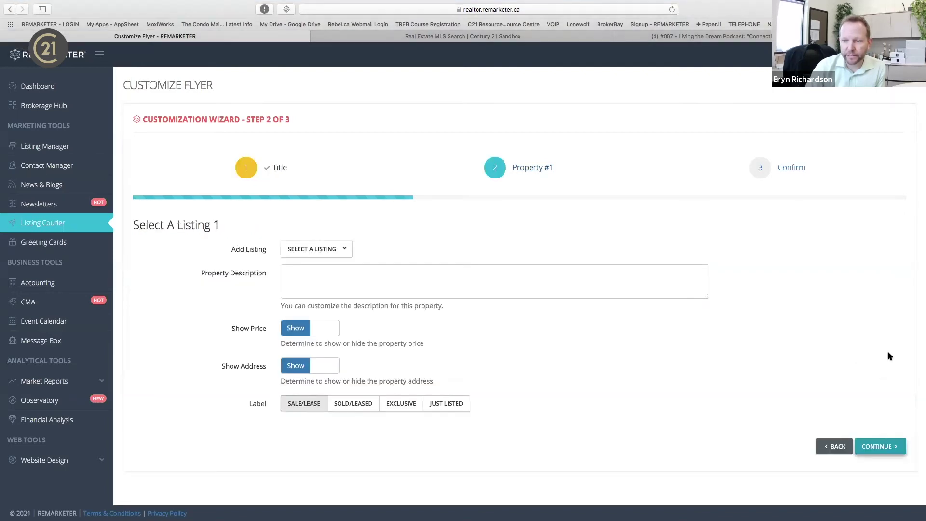
left_click(321, 248)
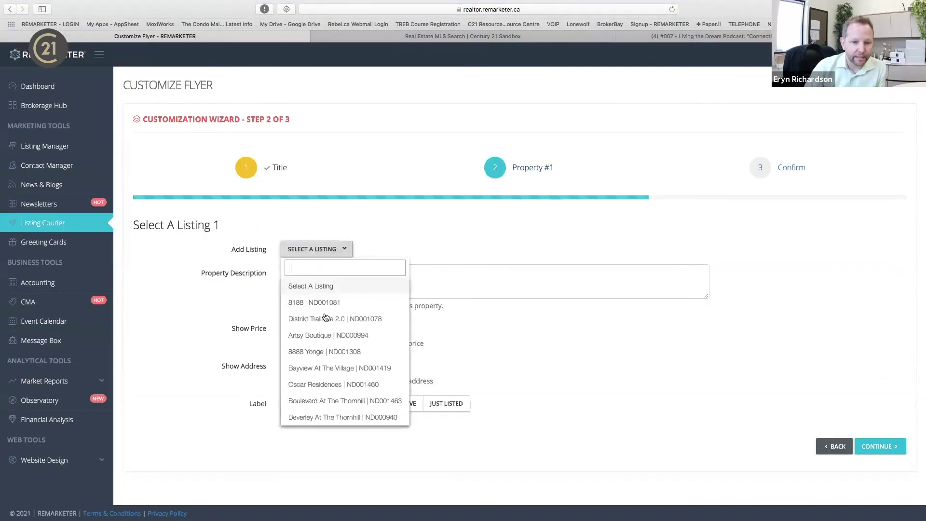
left_click(330, 335)
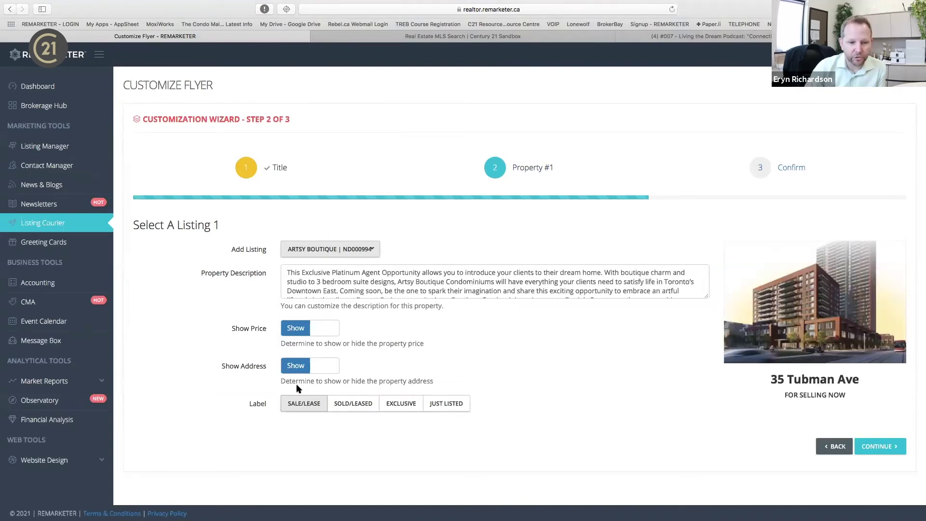
left_click(874, 449)
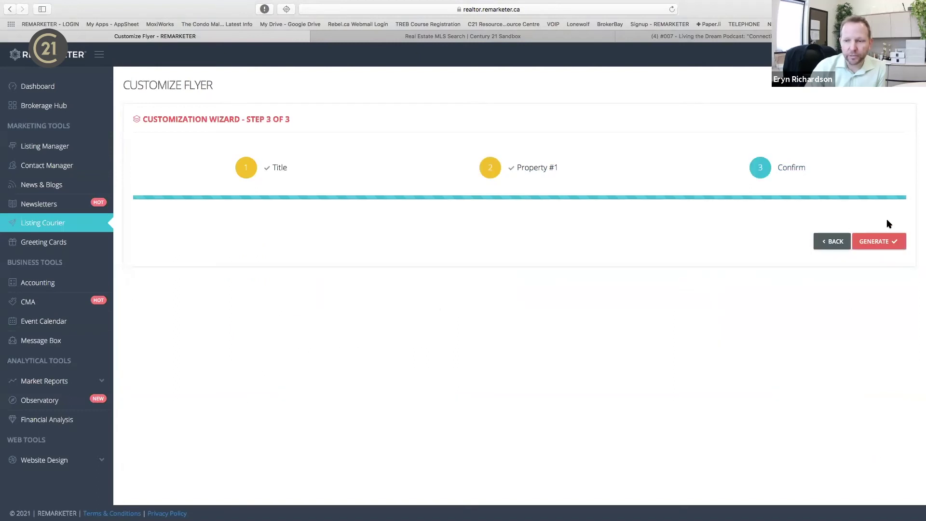
left_click(875, 241)
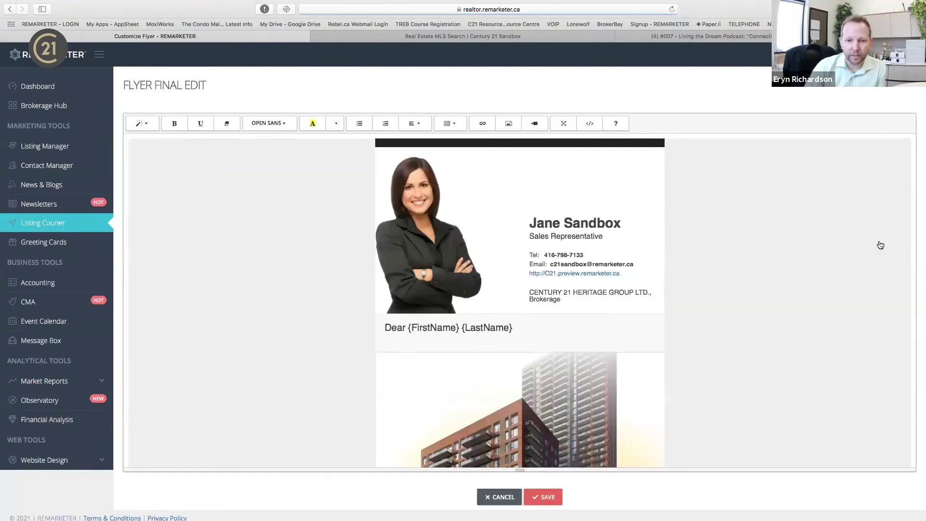
Delete the stray Â after 'Artsy Boutique Condominiums' in the flyer description.
scroll(587, 408, "down", 3)
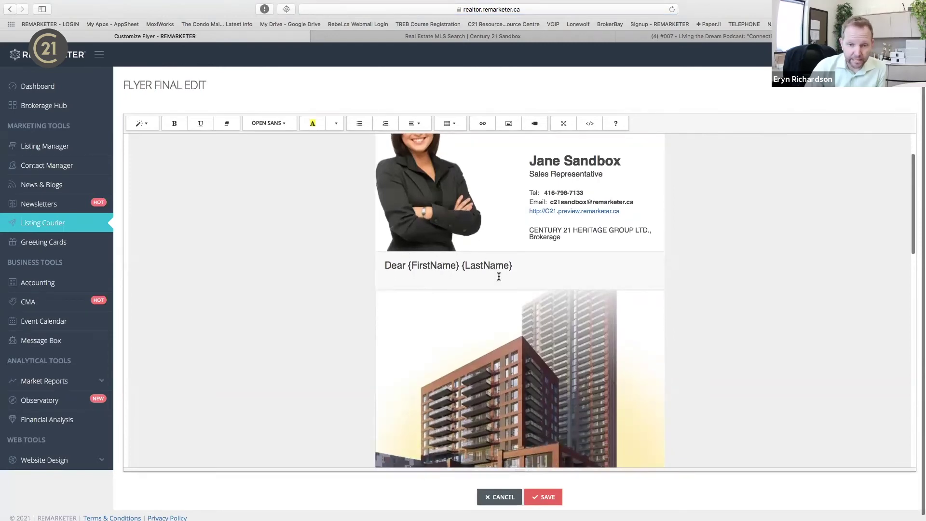
scroll(510, 343, "down", 10)
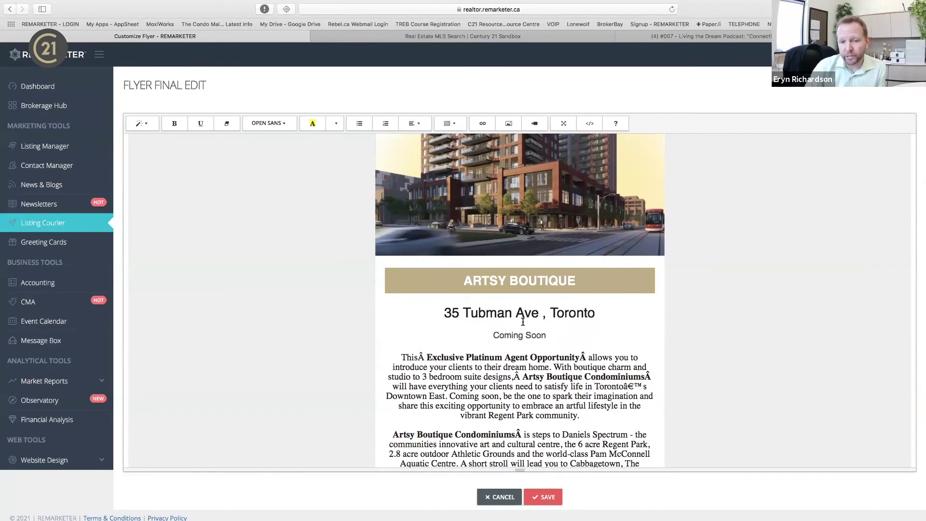
scroll(523, 328, "down", 10)
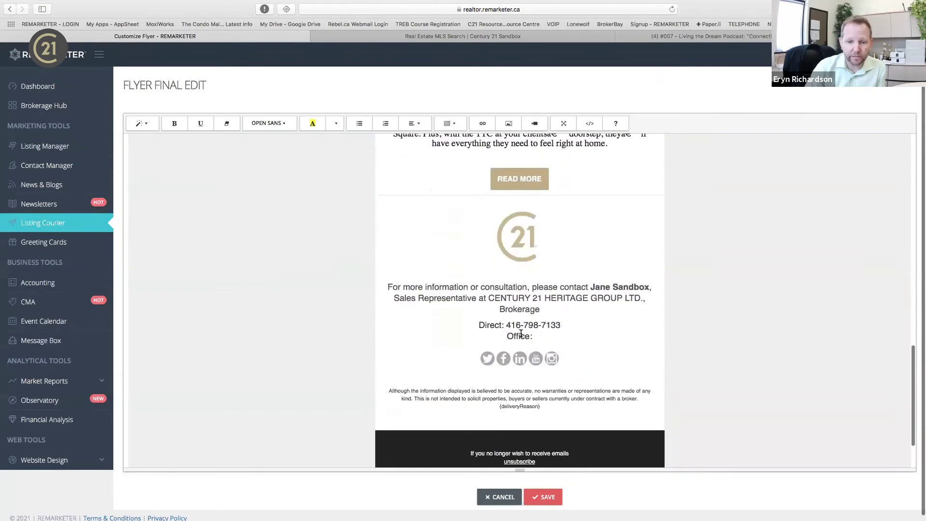
scroll(521, 334, "up", 5)
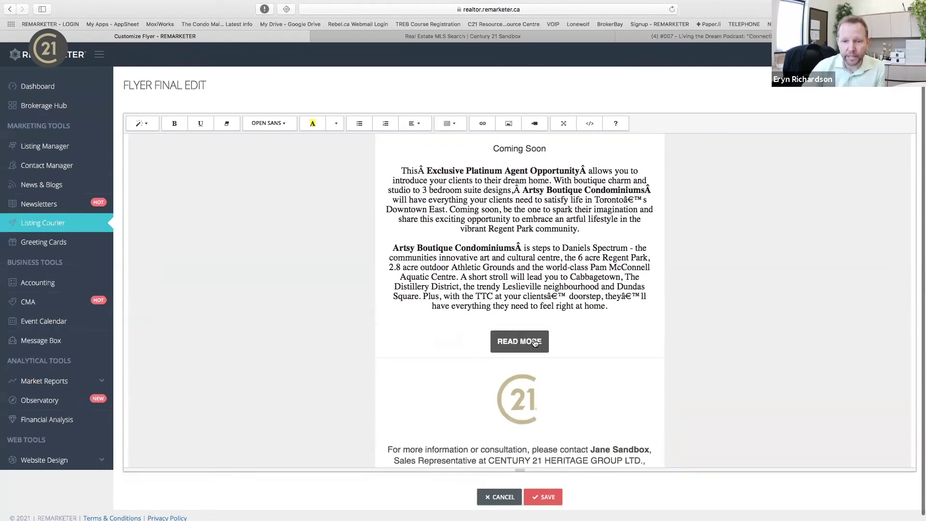
left_click_drag(645, 190, 657, 190)
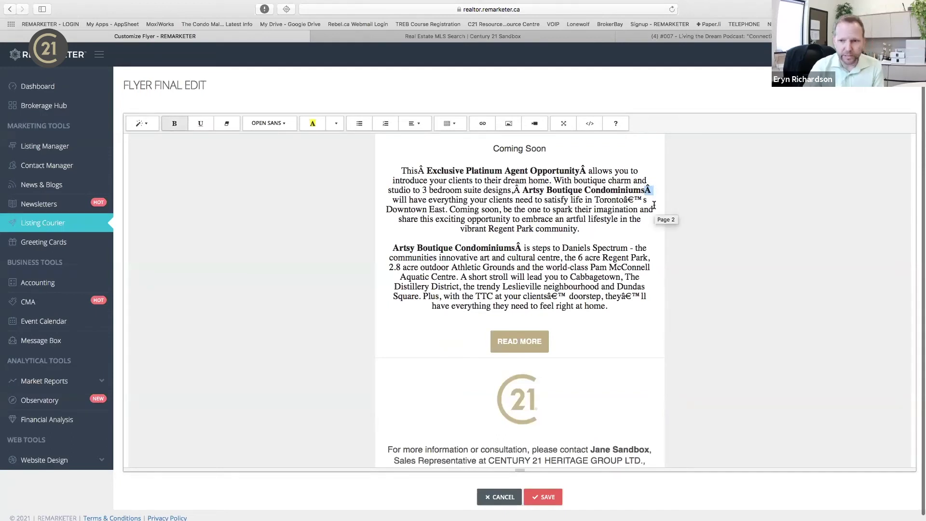
key("BackSpace")
Fix 'Toronto's' with a proper apostrophe and remove the Â after the second Condominiums.
left_click(634, 199)
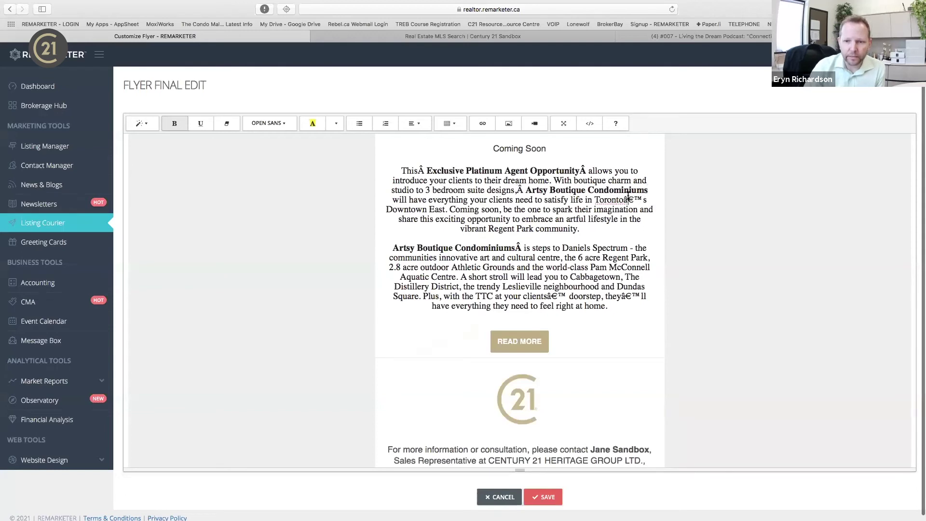
key("BackSpace")
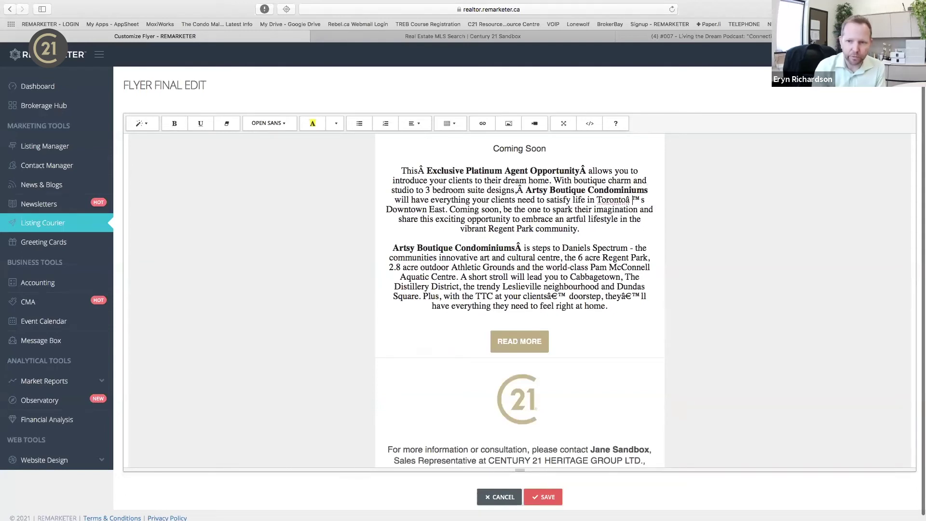
key("BackSpace")
key("BackSpace")
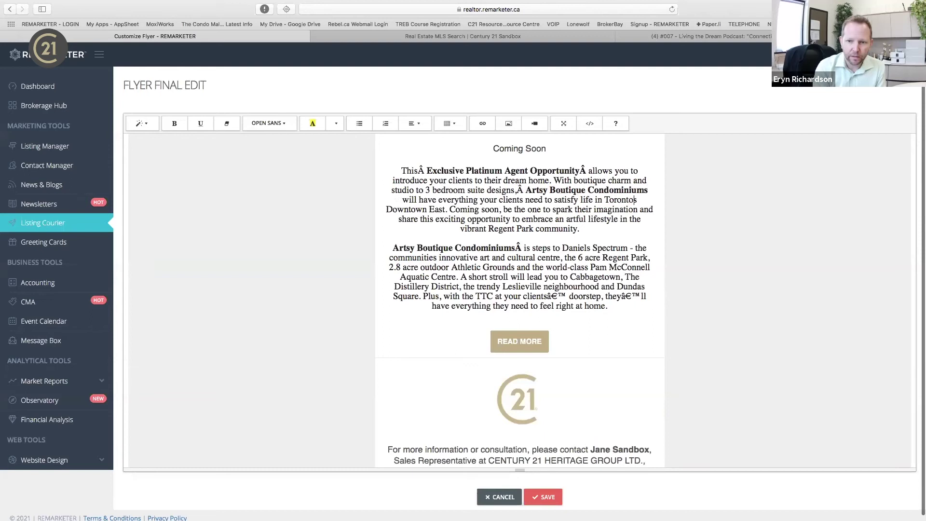
type("'")
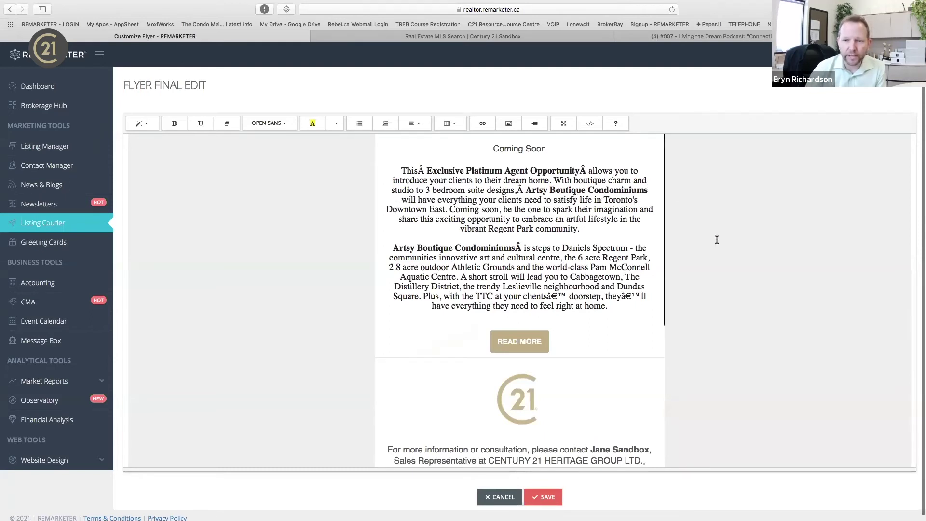
left_click(521, 246)
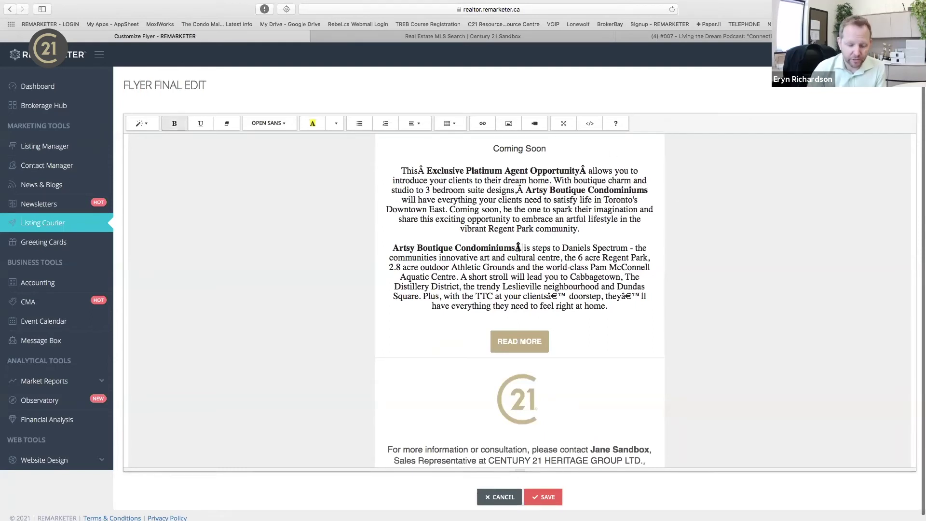
key("BackSpace")
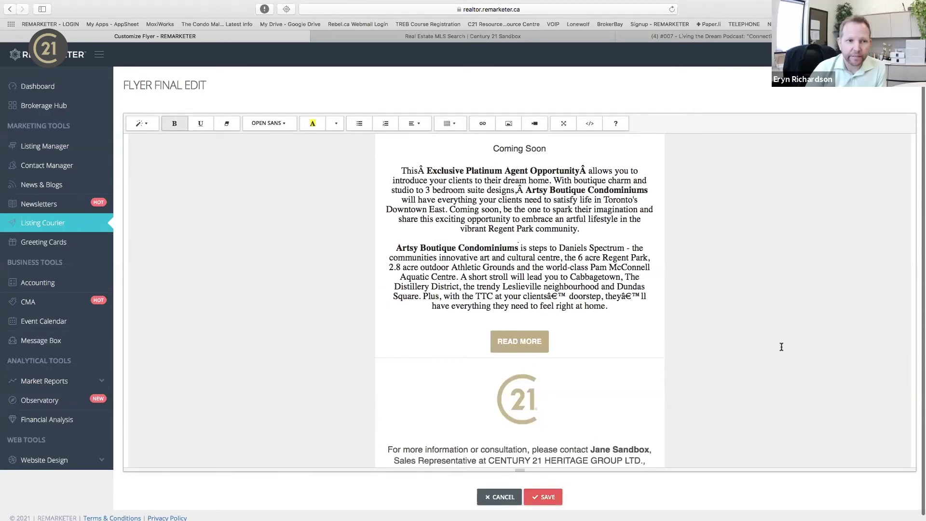
scroll(781, 346, "up", 10)
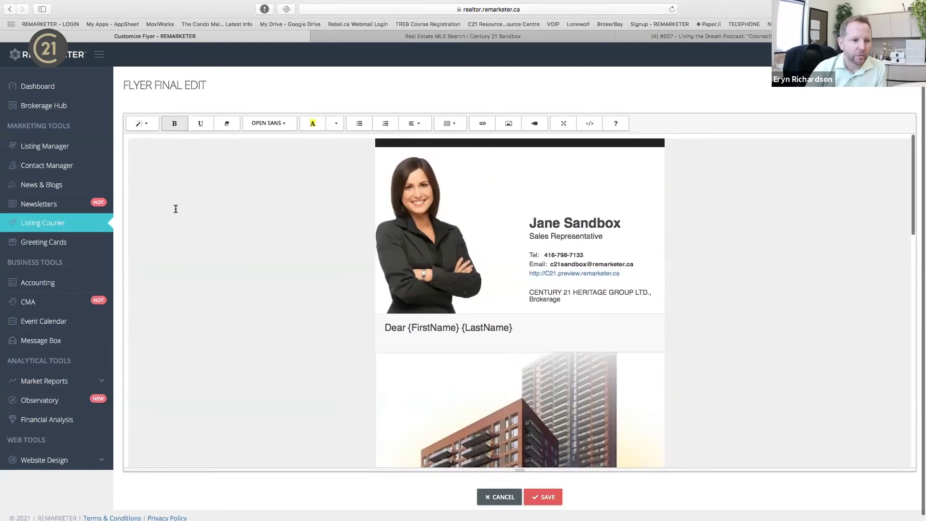
Retouch the Campaign 5/11/2021 flyer and select part of its second description paragraph.
left_click(88, 223)
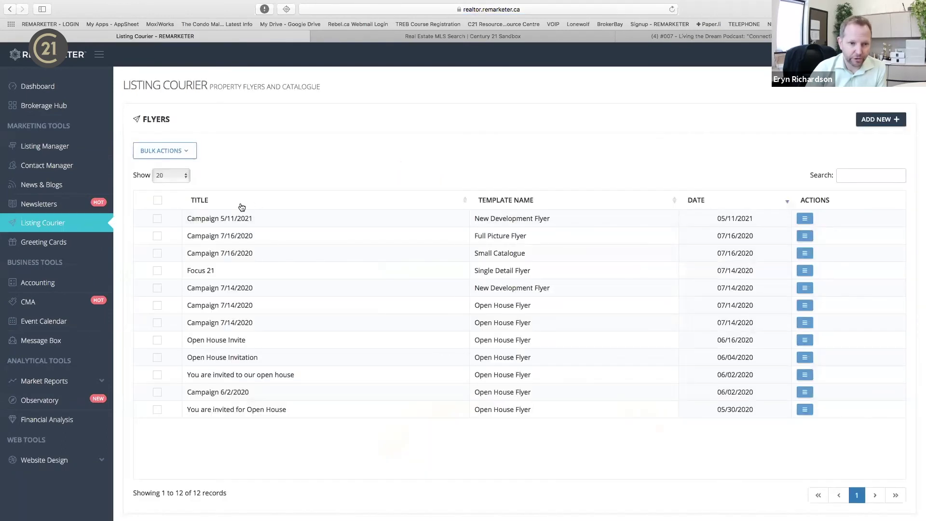
left_click(804, 219)
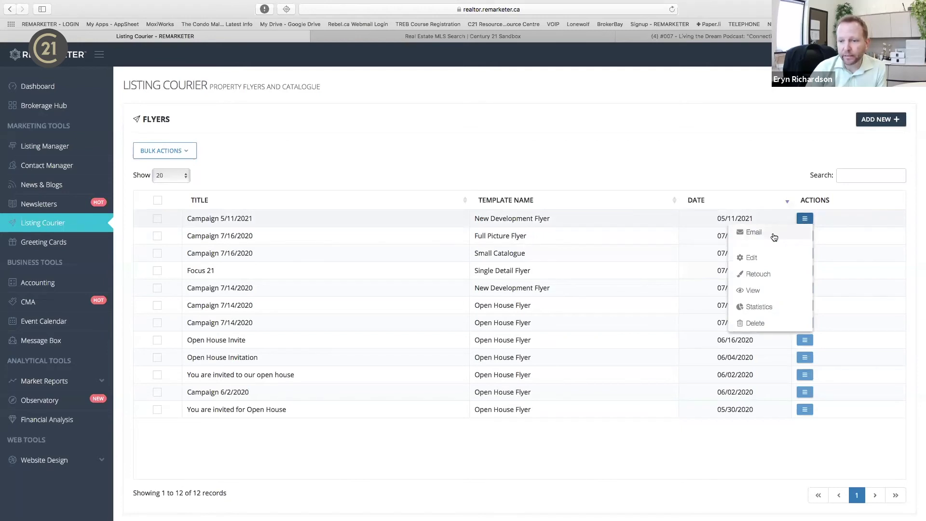
left_click(769, 274)
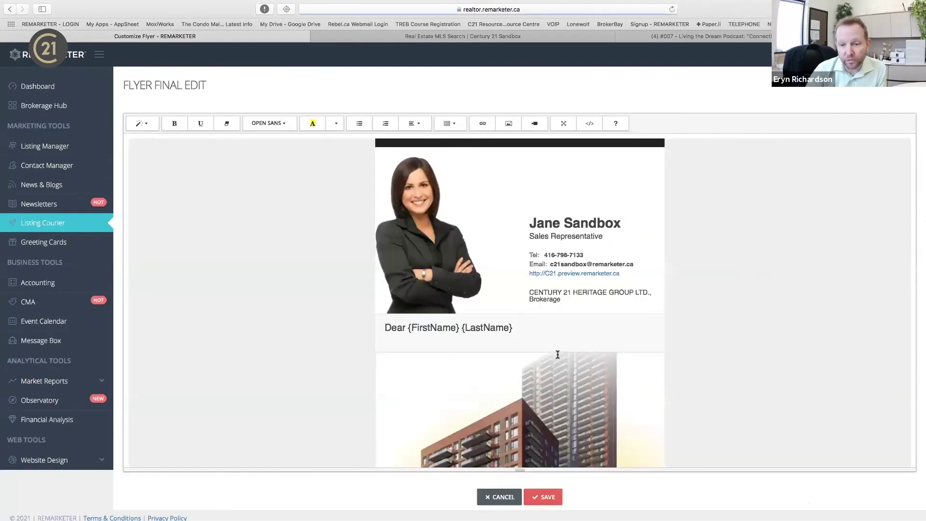
scroll(557, 354, "down", 10)
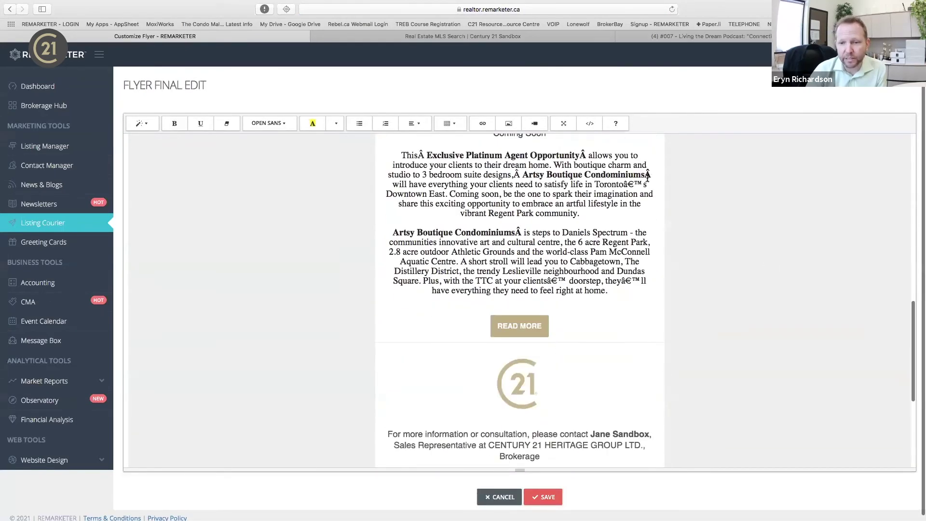
left_click_drag(647, 178, 601, 231)
Go back to the Listing Courier list, then show the Greeting Cards design gallery.
scroll(601, 232, "up", 10)
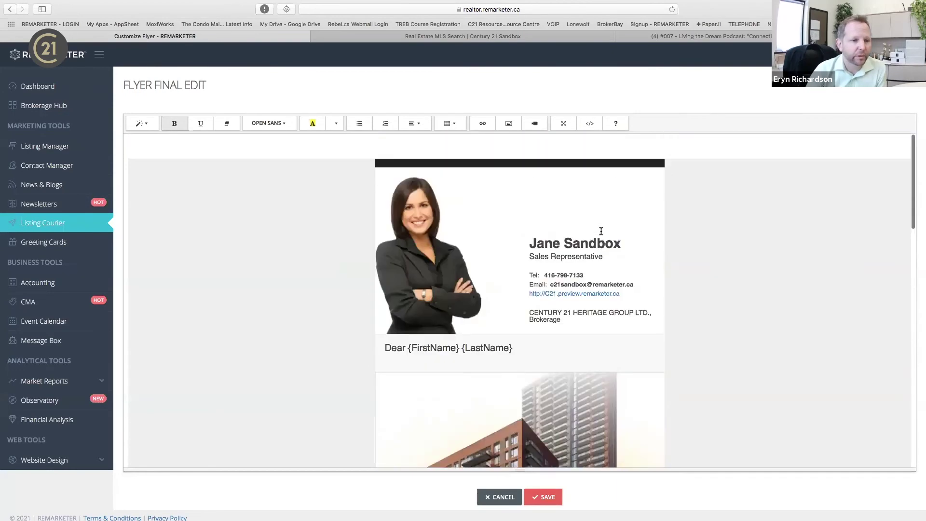
left_click(43, 222)
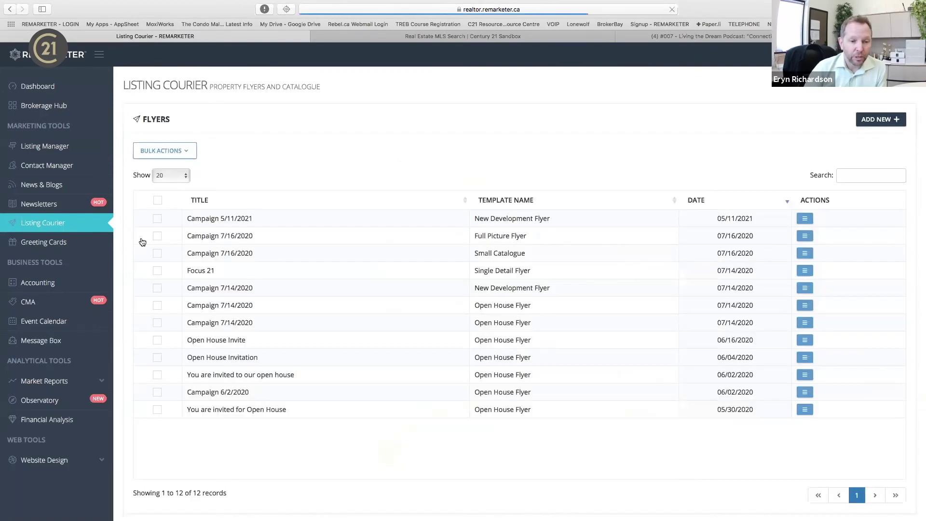
left_click(804, 219)
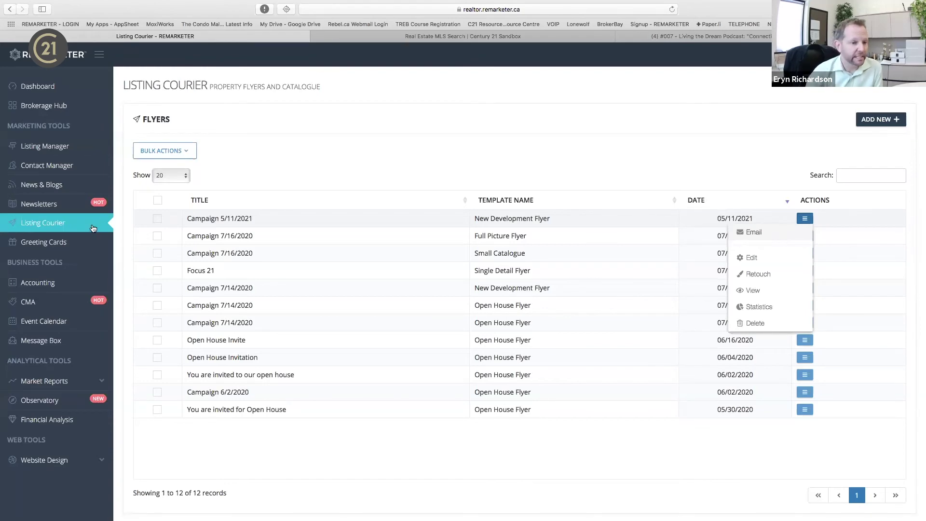
left_click(65, 246)
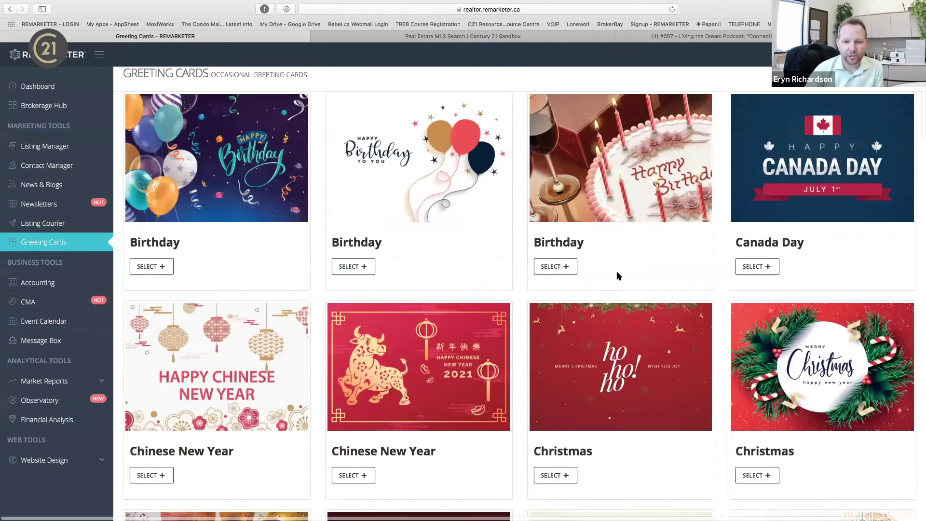
left_click(555, 266)
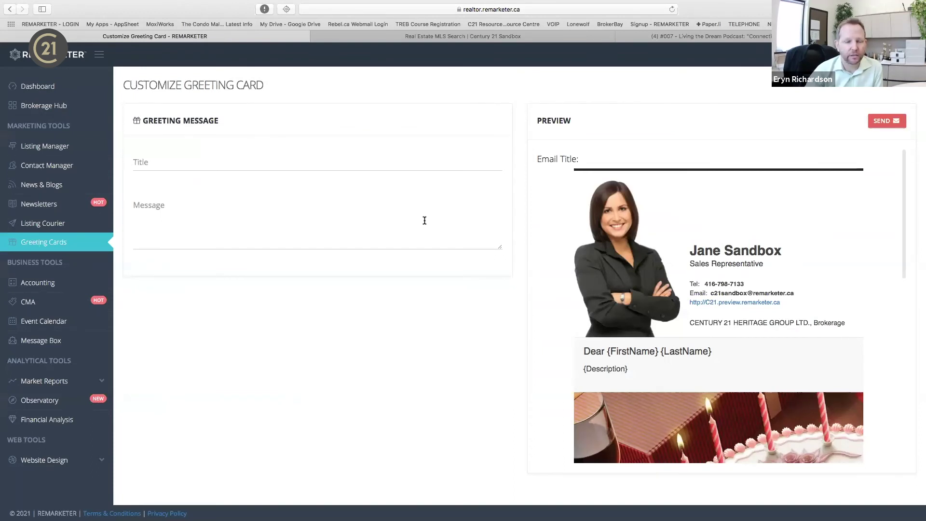
scroll(653, 374, "down", 10)
scroll(653, 373, "up", 10)
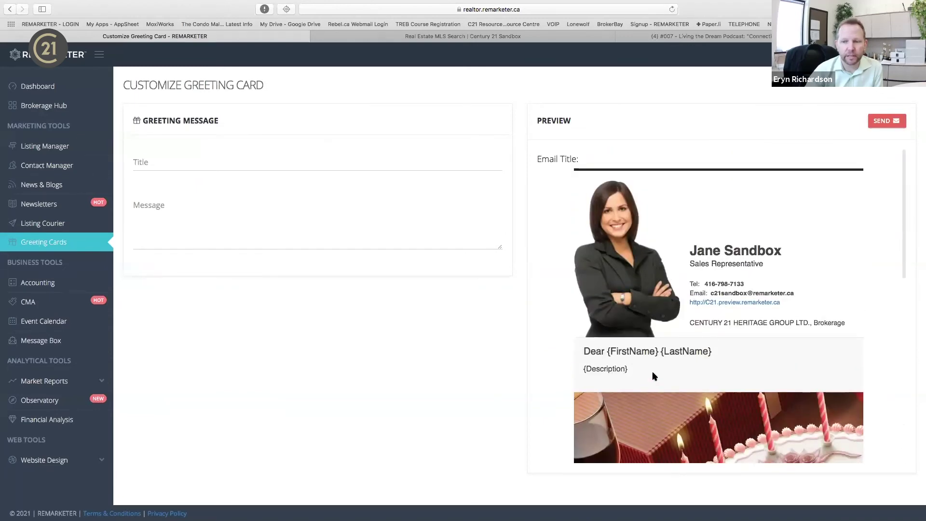
left_click(45, 246)
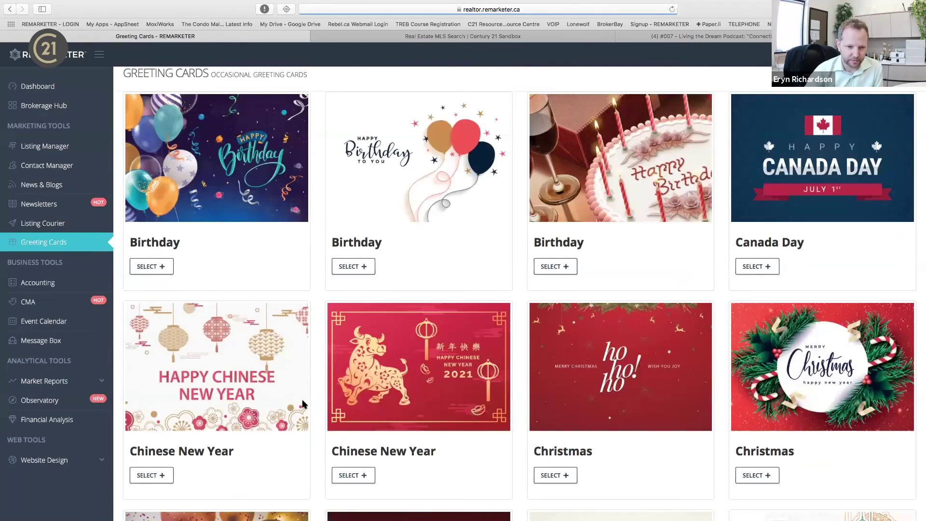
Scroll through the Greeting Cards designs, from Birthday and Canada Day to Halloween, Hanukkah and Mother's Day.
scroll(302, 404, "down", 10)
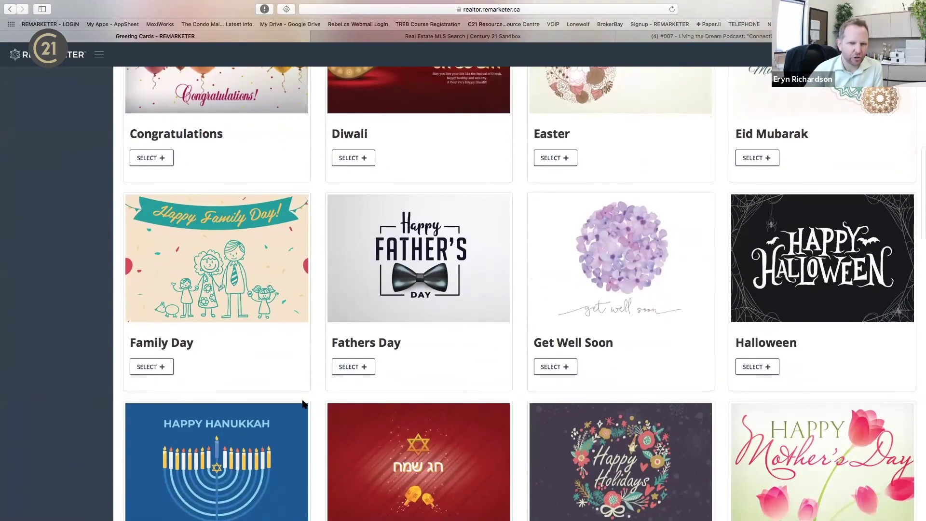
scroll(302, 403, "down", 3)
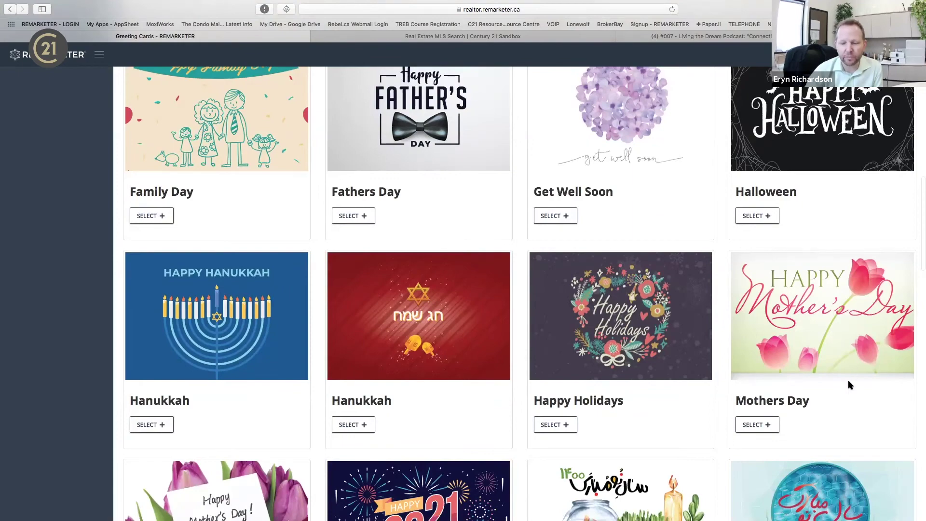
scroll(848, 380, "down", 4)
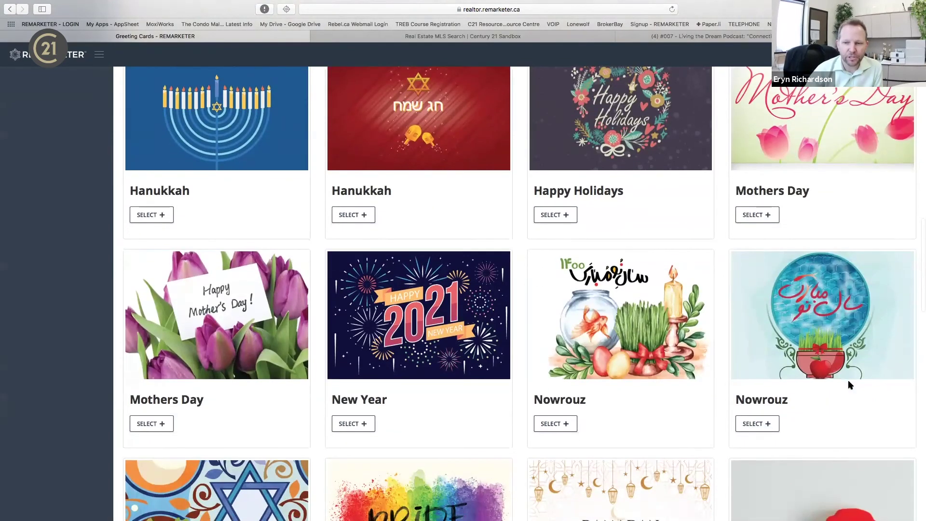
scroll(848, 380, "up", 4)
scroll(848, 386, "up", 3)
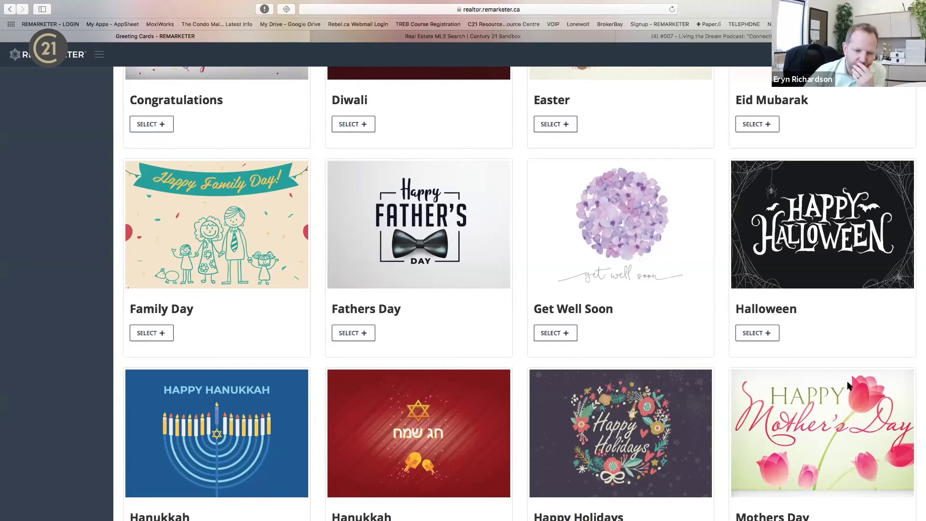
scroll(849, 385, "up", 1)
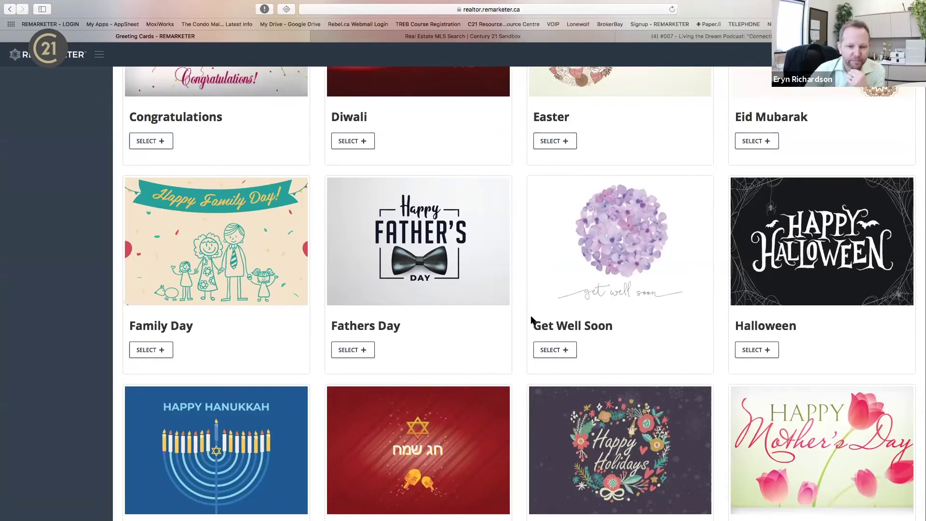
scroll(529, 315, "up", 5)
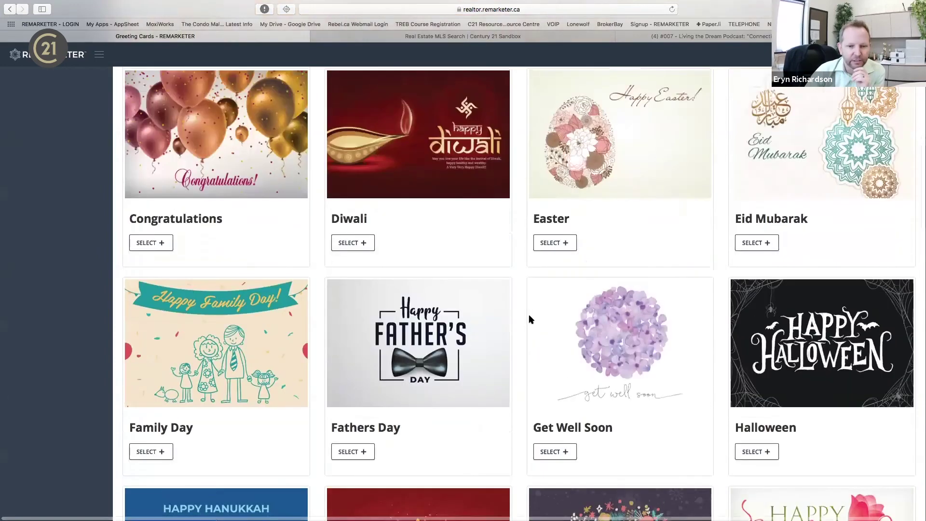
scroll(529, 319, "up", 3)
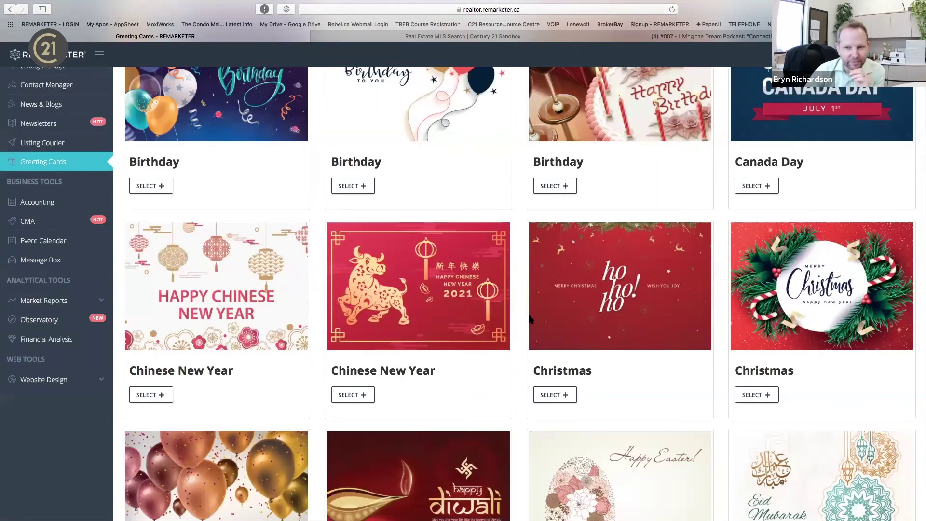
scroll(529, 319, "up", 2)
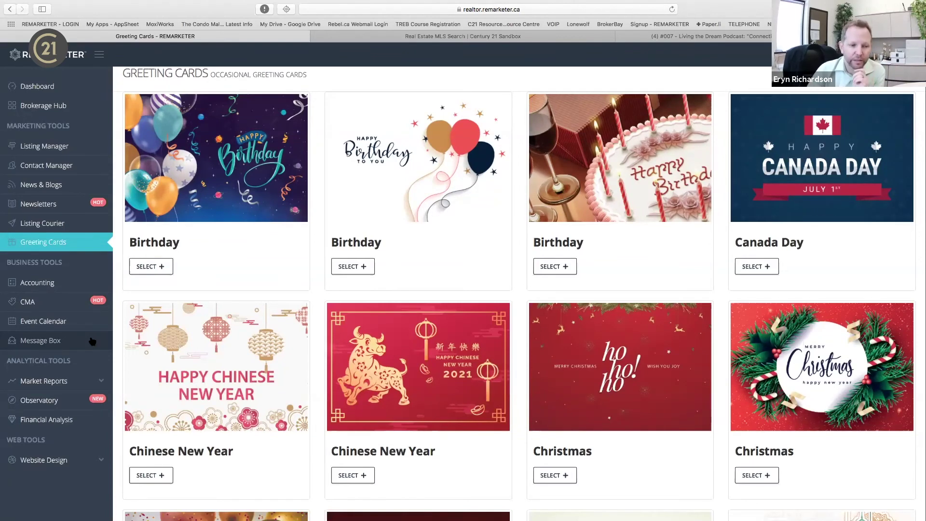
Expand Market Reports and open the TREB Market Report.
left_click(51, 385)
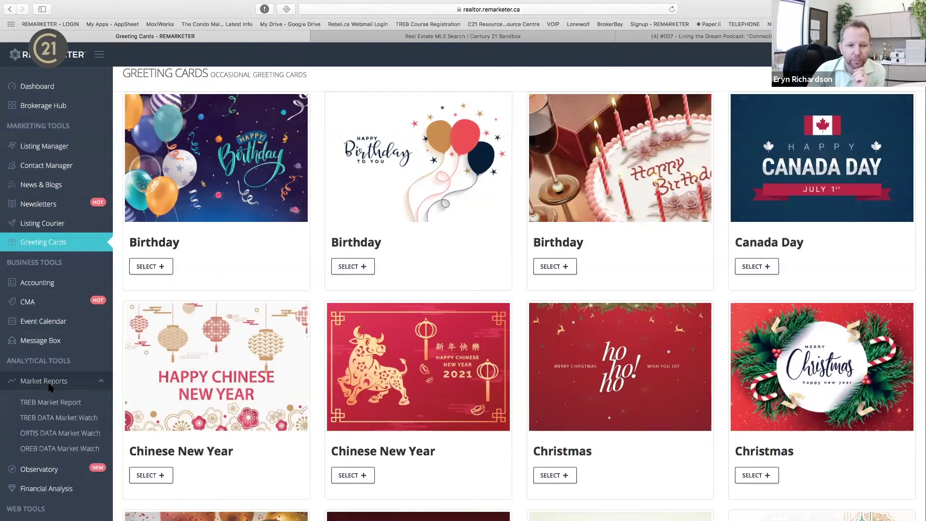
scroll(58, 362, "down", 5)
scroll(58, 352, "up", 4)
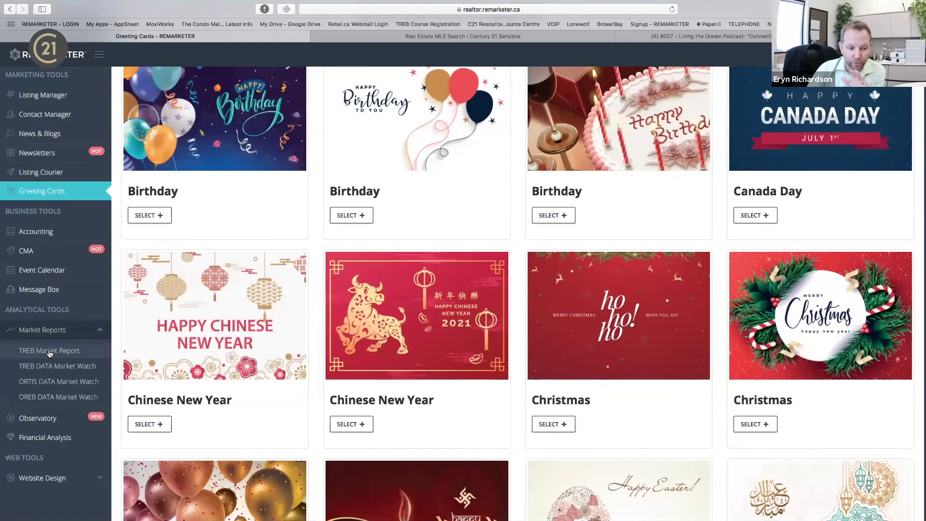
left_click(50, 351)
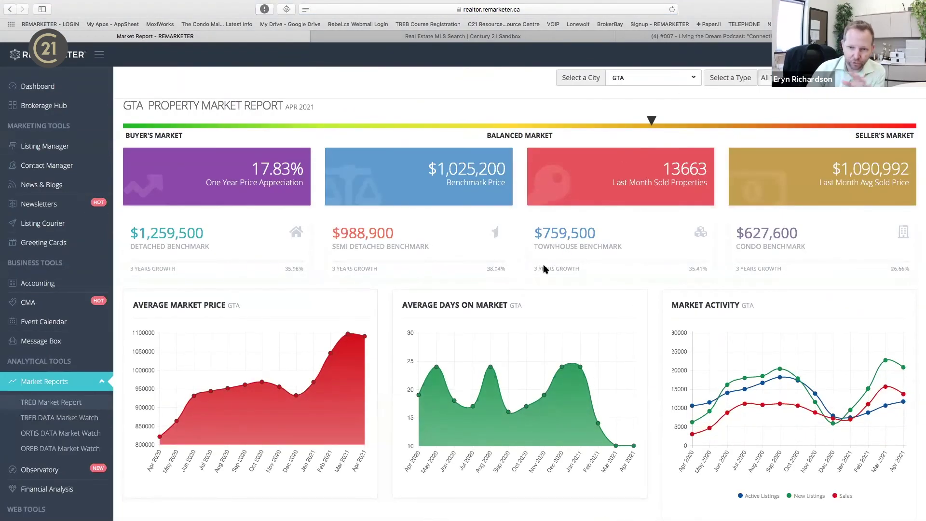
Set the report to Richmond Hill townhouses and open its printable version.
left_click(695, 78)
key("r")
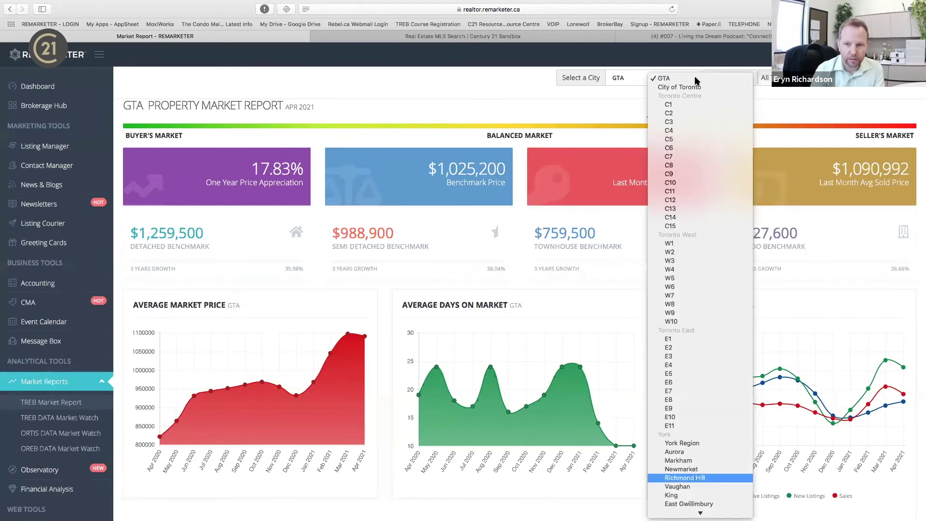
key("Return")
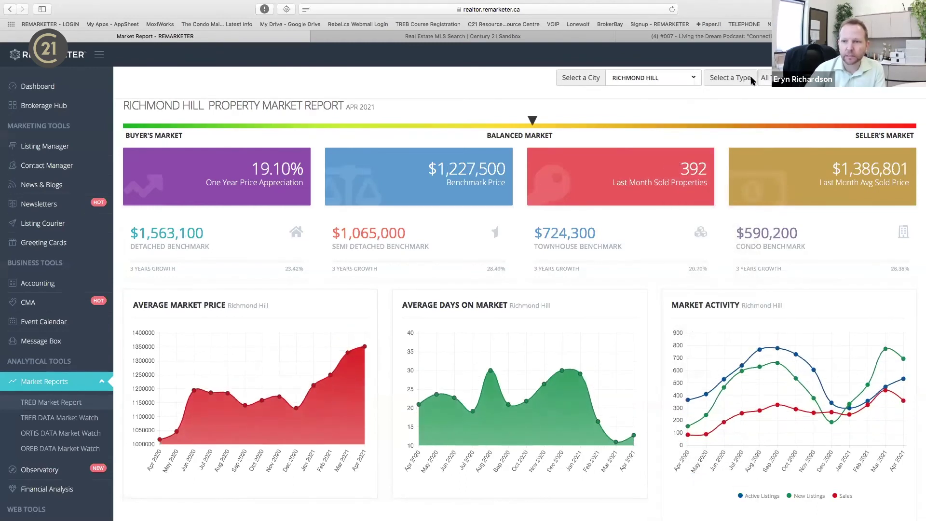
left_click(767, 78)
left_click(777, 104)
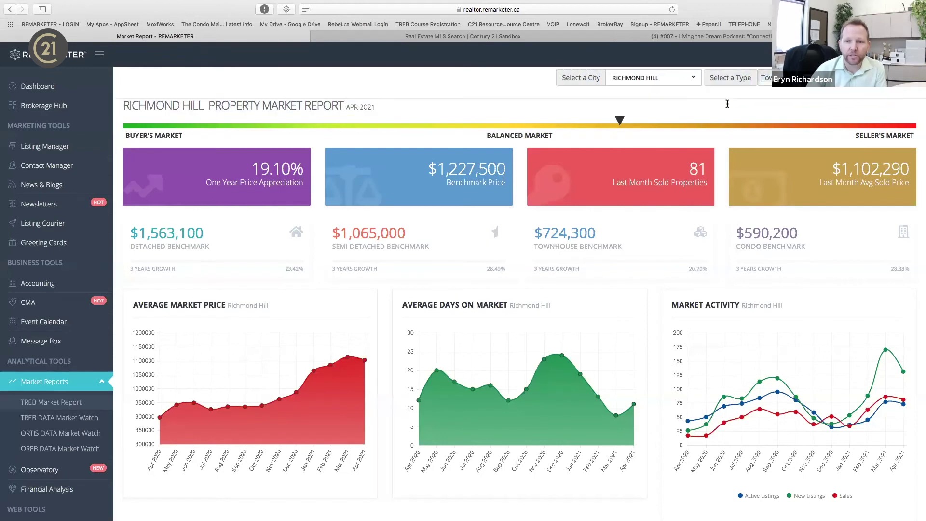
left_click_drag(702, 104, 862, 86)
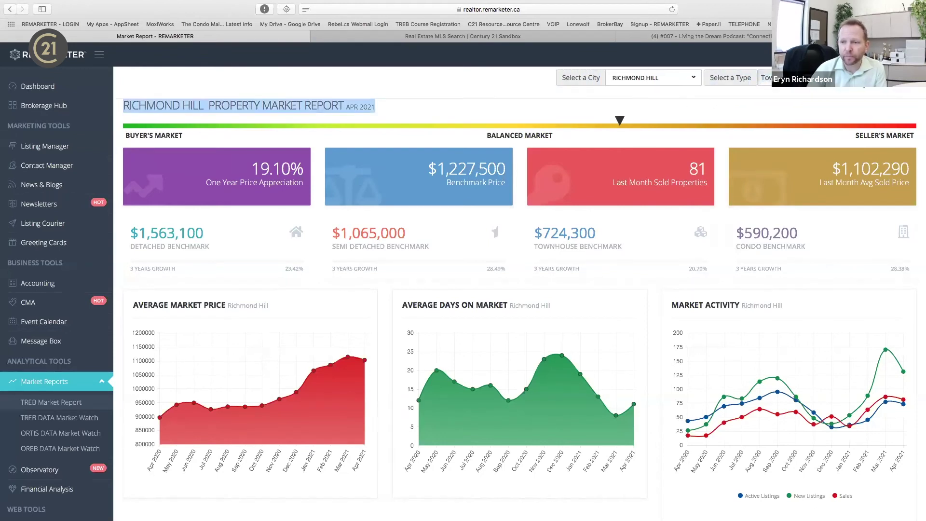
left_click(862, 82)
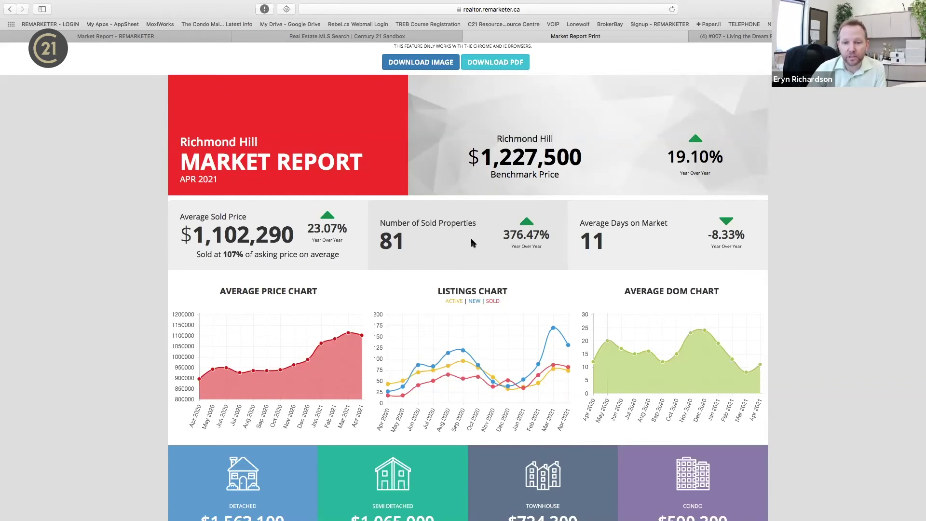
Scroll through the printable Richmond Hill report, then return to the Market Report tab.
scroll(542, 347, "down", 1)
scroll(555, 290, "down", 3)
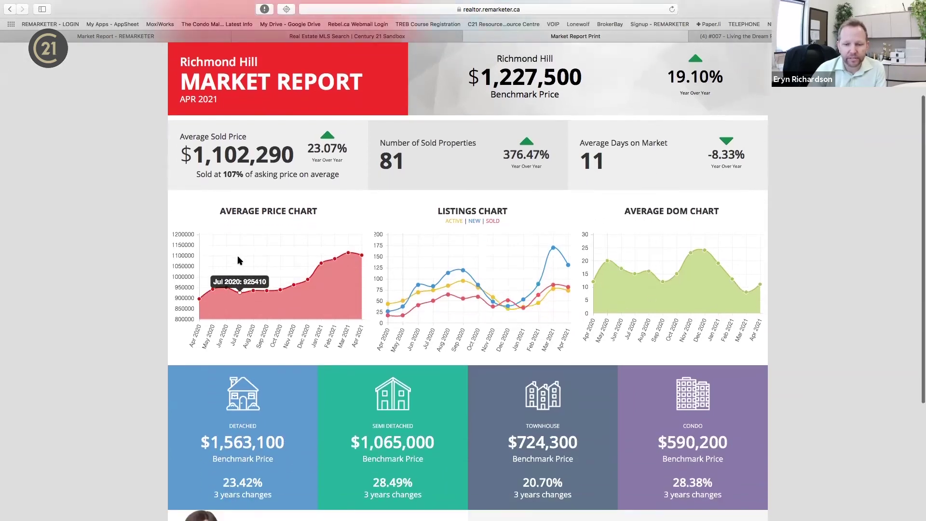
scroll(250, 325, "down", 3)
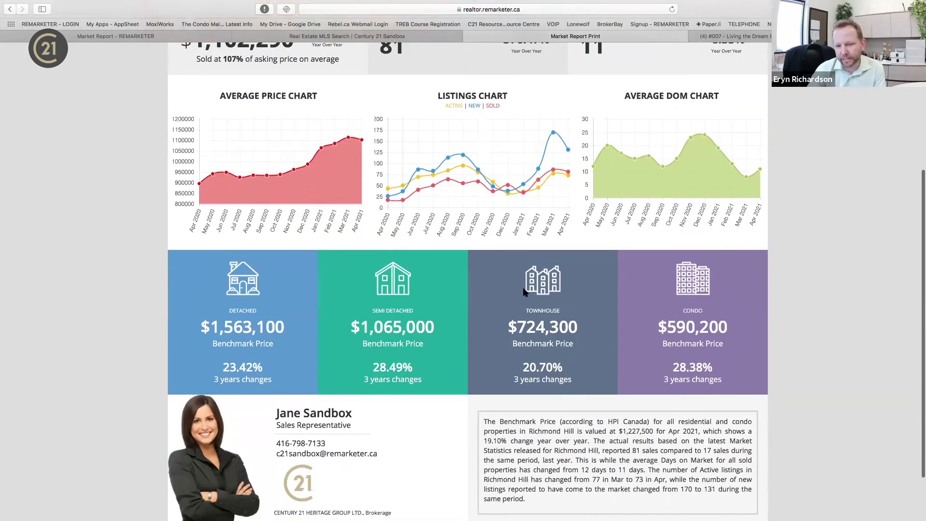
scroll(722, 337, "down", 3)
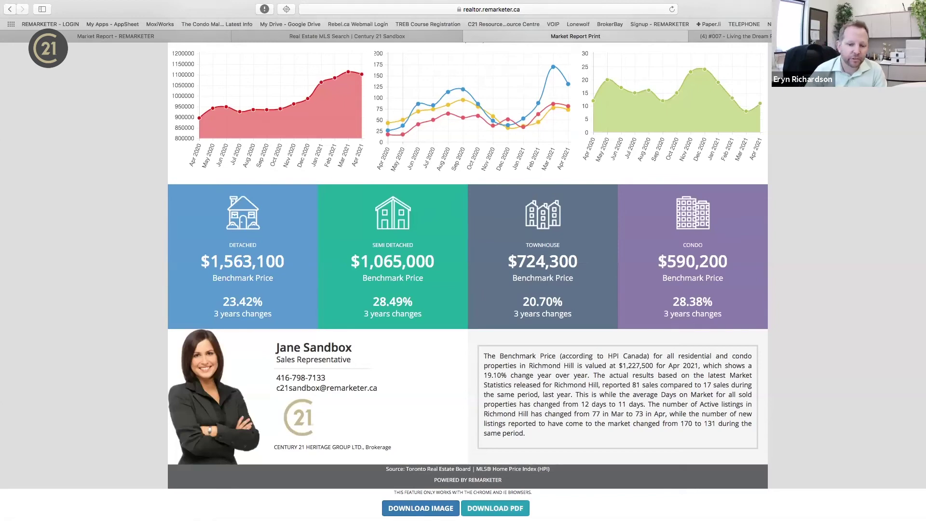
scroll(554, 247, "up", 5)
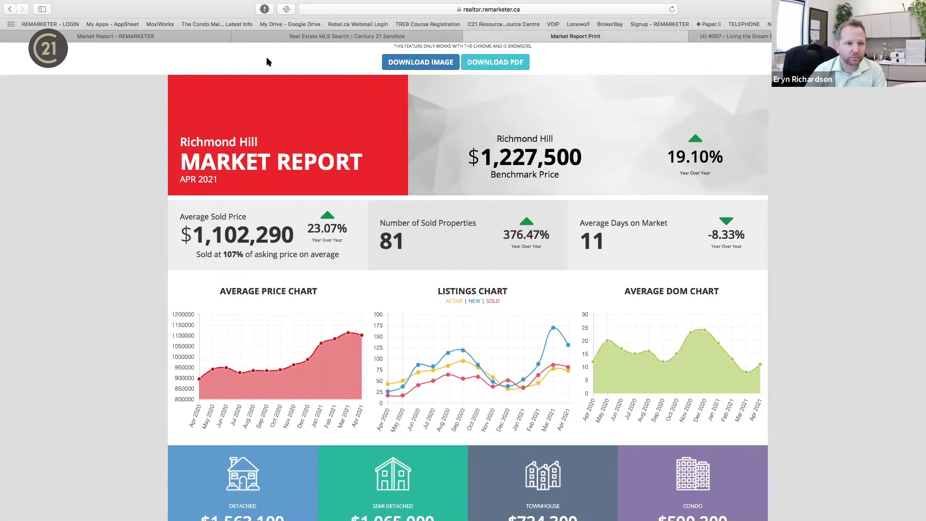
left_click(19, 36)
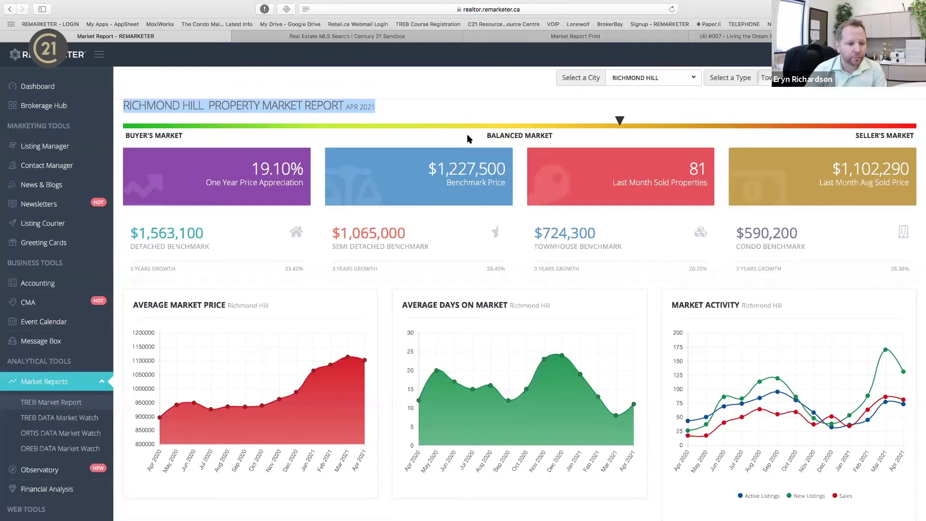
scroll(53, 431, "down", 3)
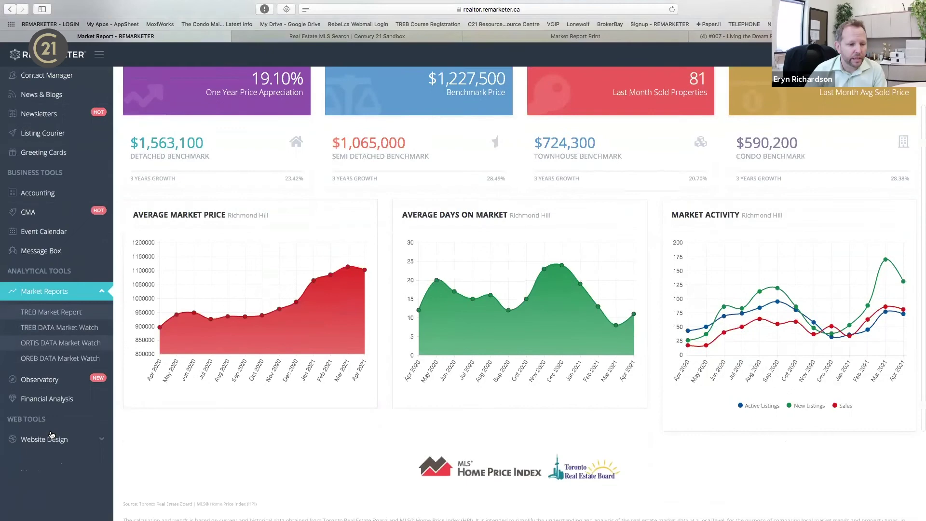
Show the Observatory heat map of website-visitor interest around north Toronto, Vaughan and Richmond Hill.
left_click(48, 379)
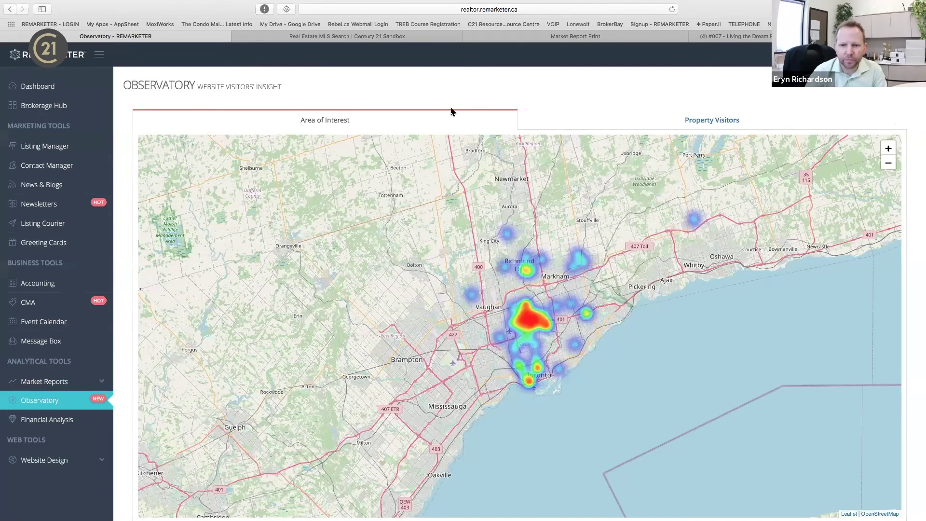
mouse_move(435, 5)
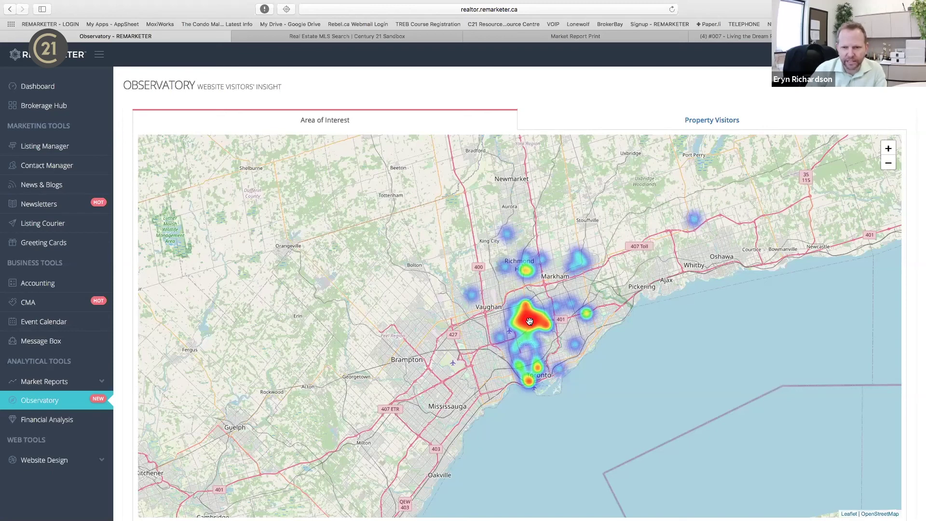
Show the Property Visitors tab, whose Visitors for Active Listings table has no records.
left_click(718, 124)
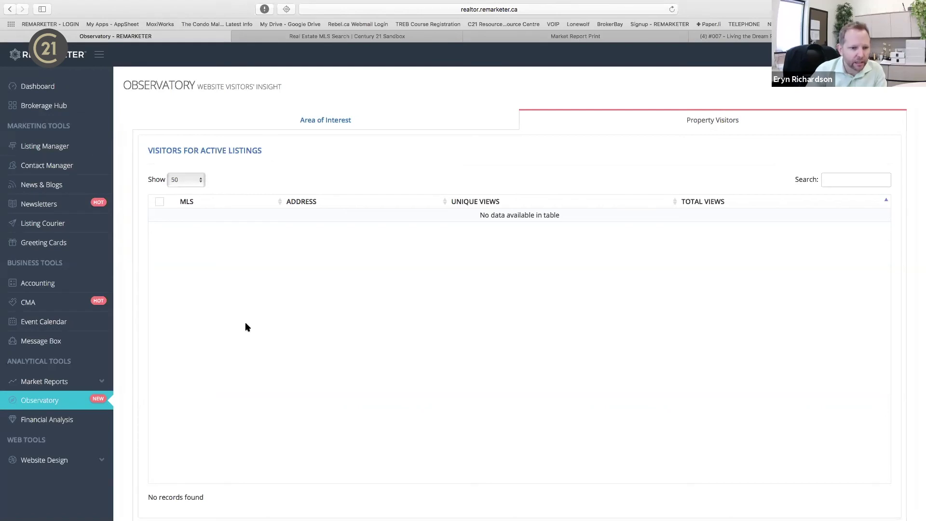
scroll(246, 327, "down", 3)
scroll(245, 327, "up", 3)
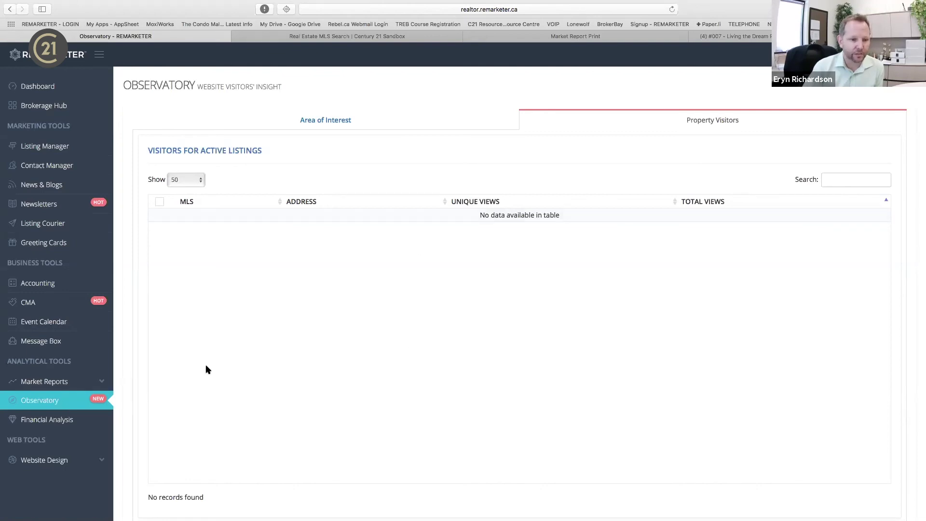
View Financial Analysis (Business Master tier), then expand Website Design and open Website Configurations.
left_click(55, 421)
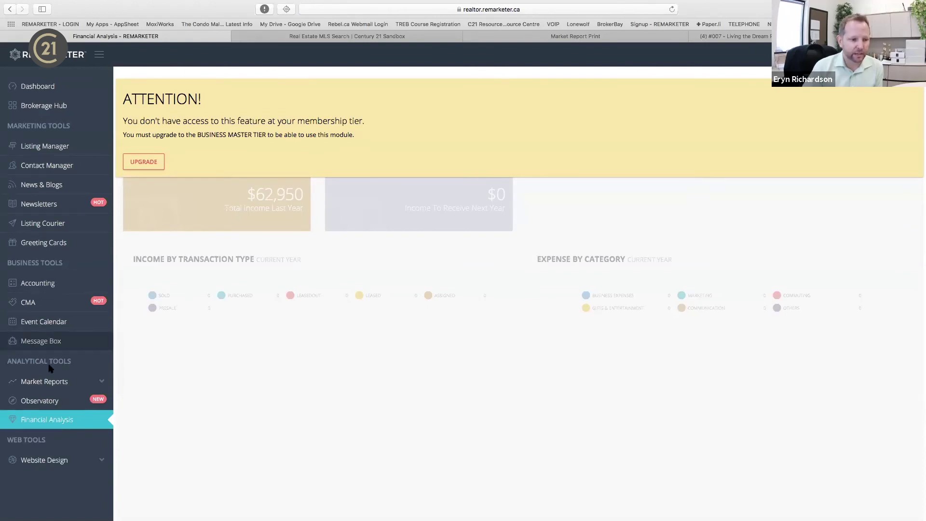
scroll(54, 429, "down", 3)
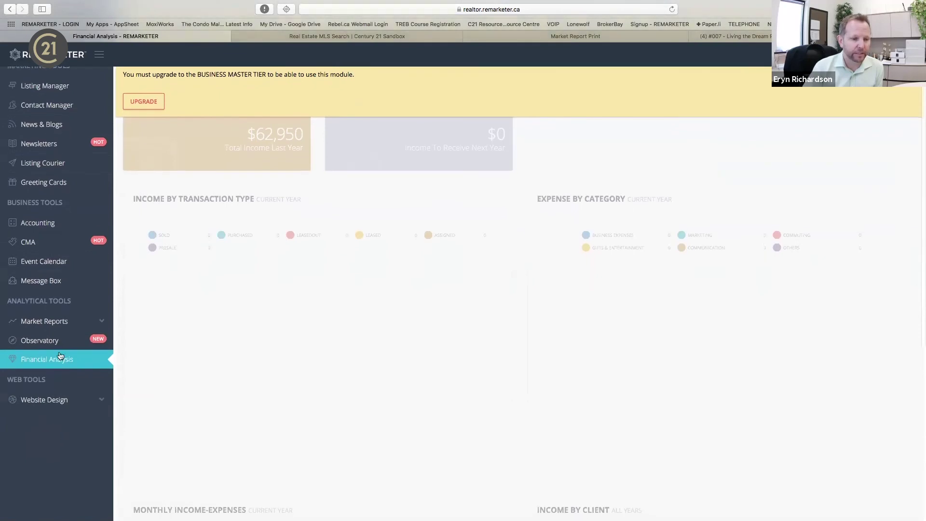
left_click(108, 405)
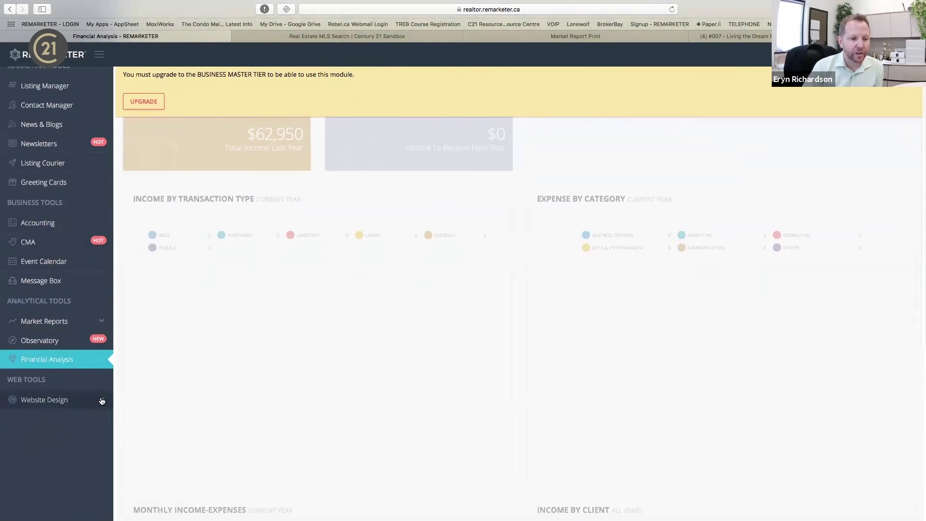
scroll(99, 386, "down", 10)
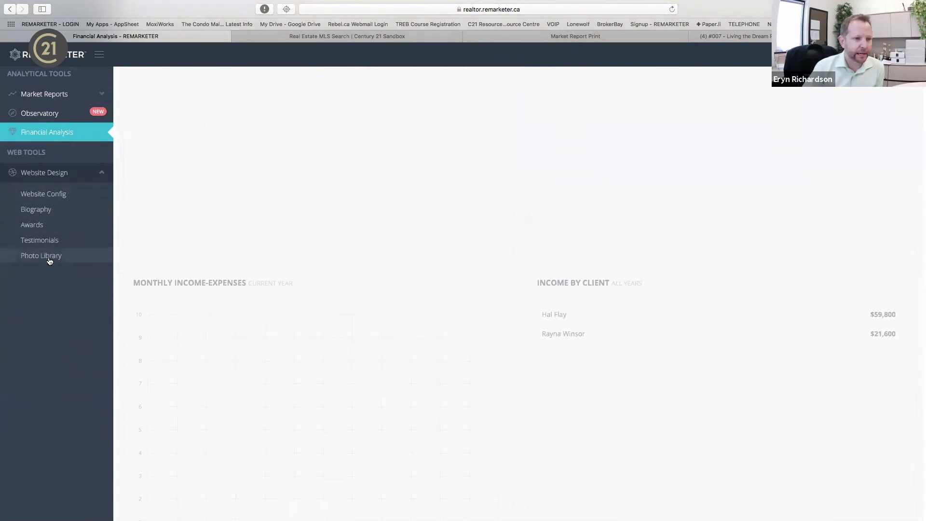
left_click(51, 200)
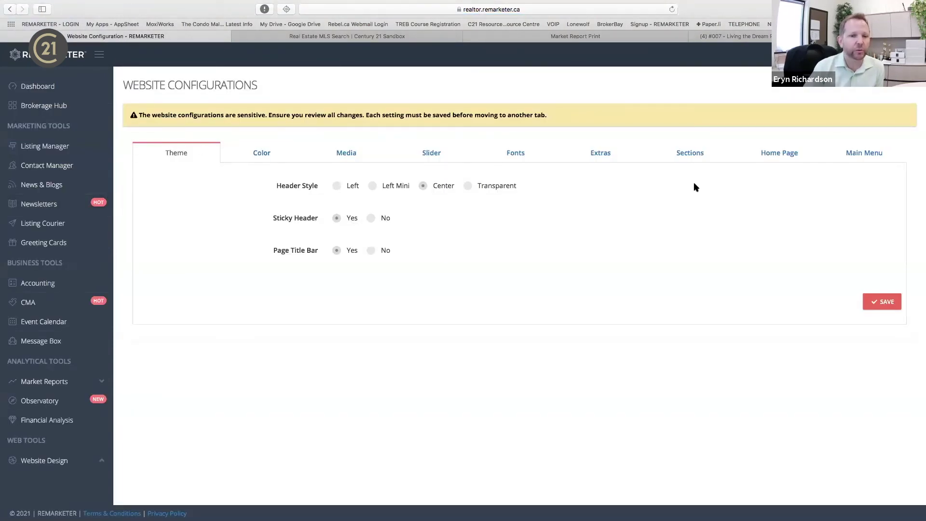
Show the Home Page settings with 14 sections ordered from Custom Section 1 to Recent News.
scroll(63, 405, "down", 1)
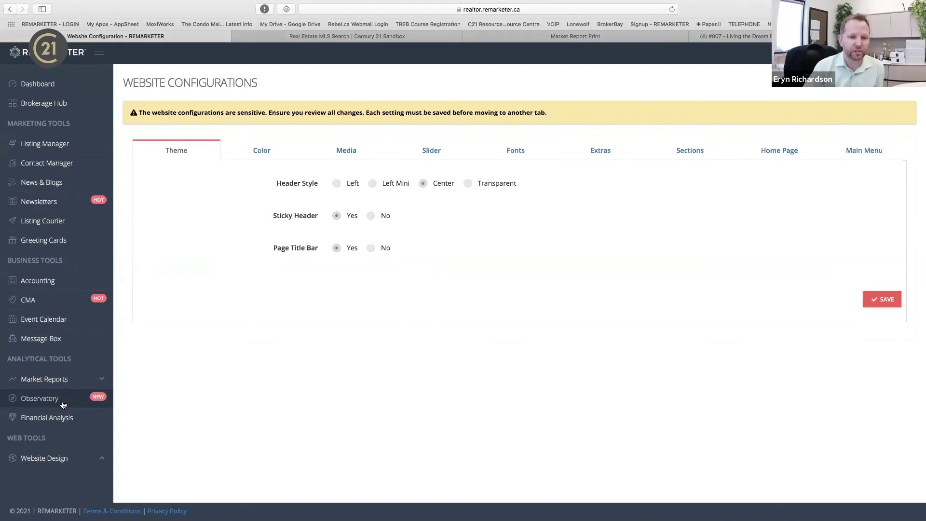
scroll(63, 404, "up", 1)
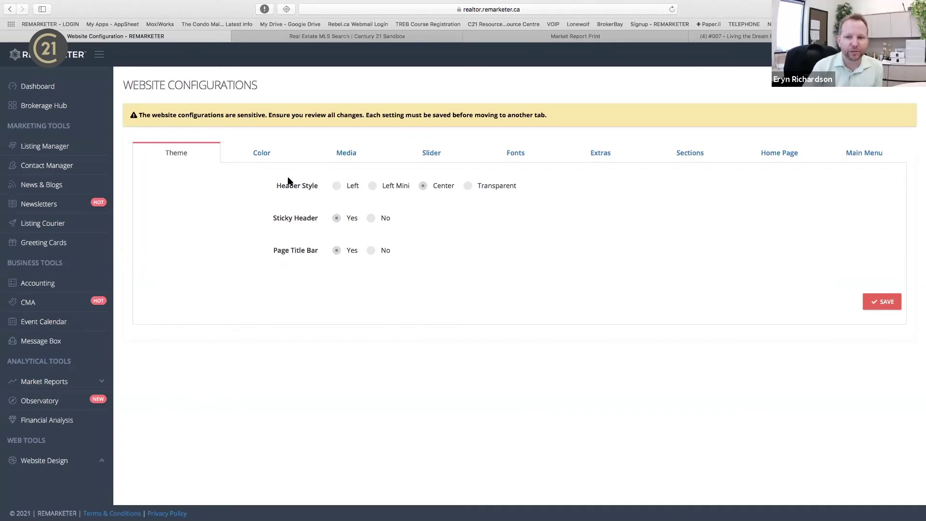
left_click(804, 160)
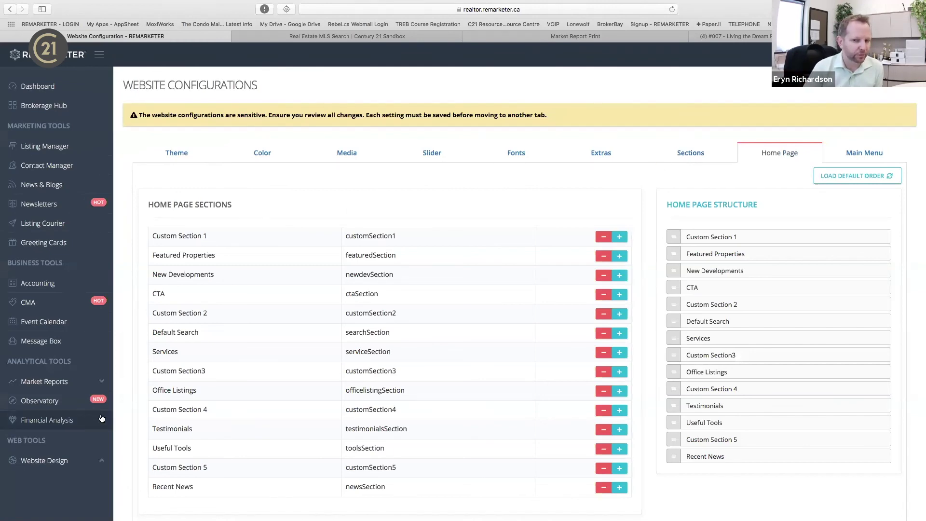
scroll(70, 460, "down", 3)
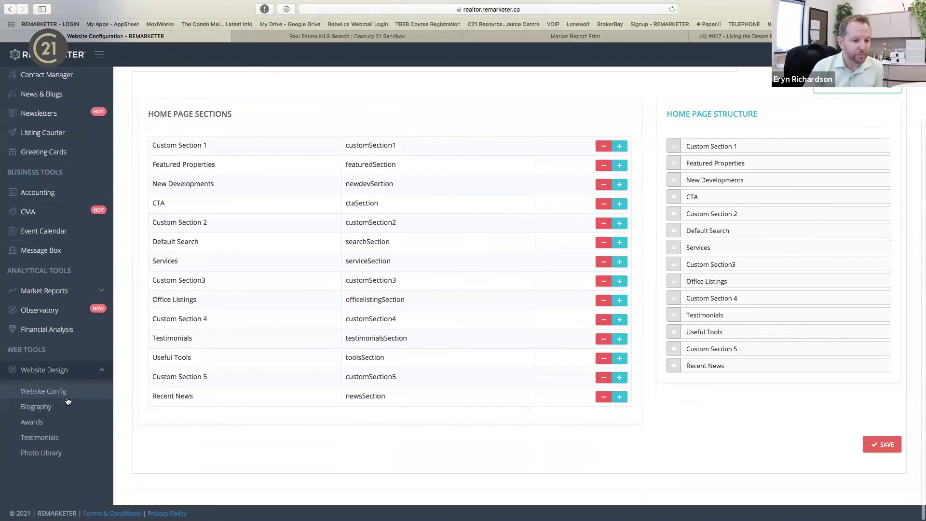
Open the team member Biography page and the member card's biography editor.
left_click(48, 406)
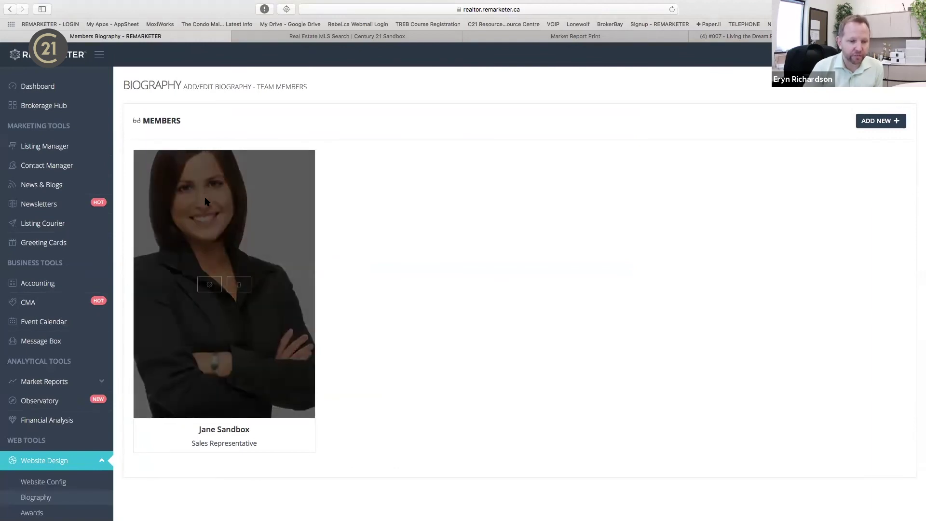
left_click(209, 284)
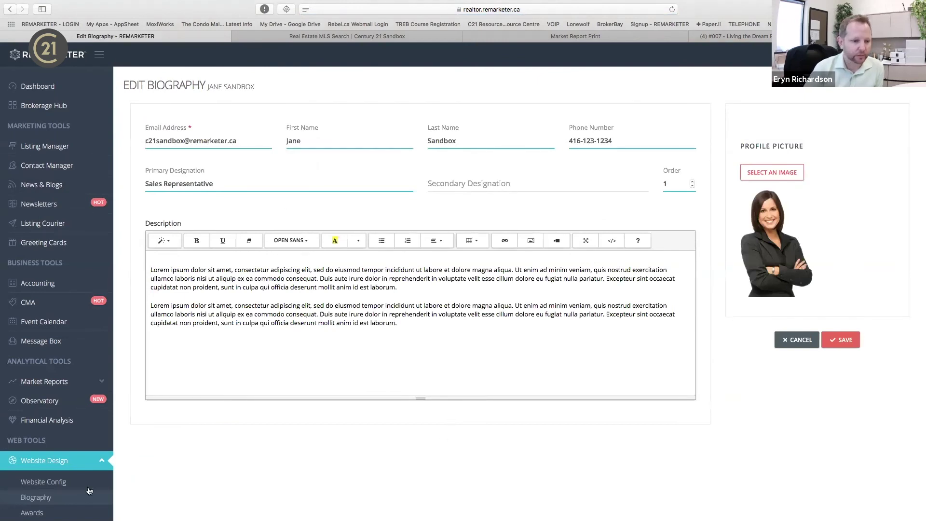
scroll(57, 492, "down", 2)
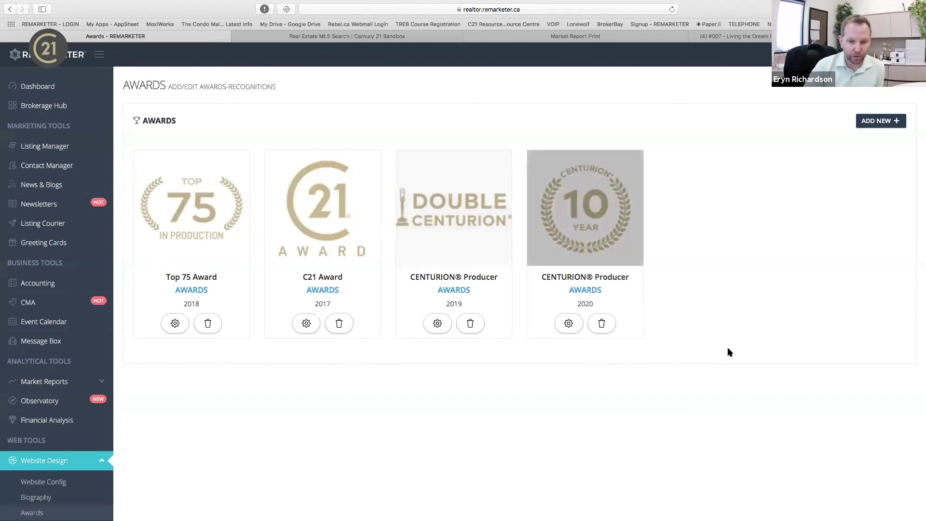
Open Testimonials, listing Happy Buyer (5/30/2020) and Happy Client (6/30/2019).
scroll(786, 387, "down", 3)
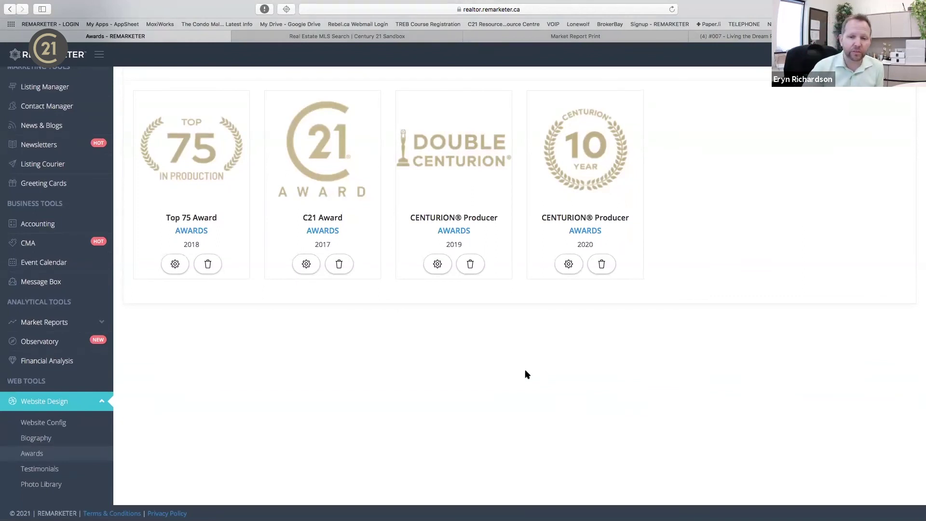
scroll(525, 371, "up", 3)
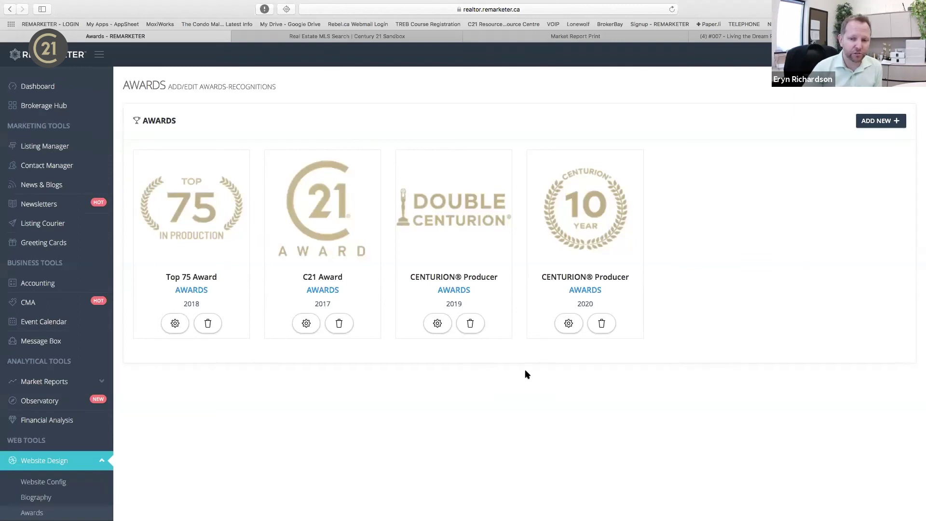
scroll(526, 375, "down", 2)
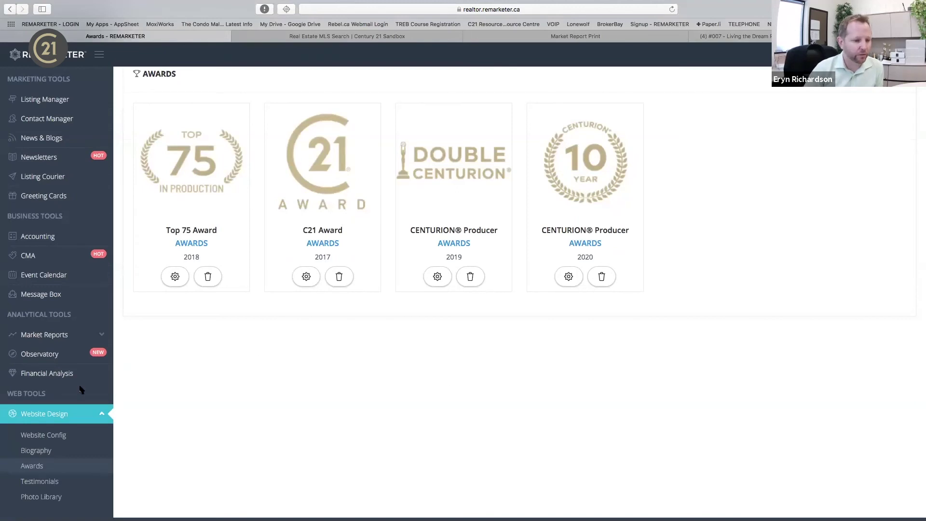
left_click(55, 482)
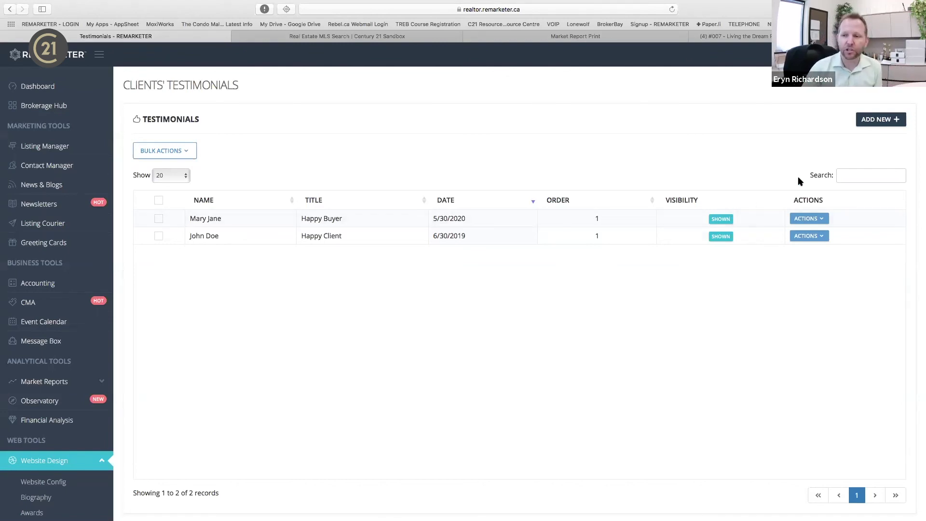
Open the Add a New Testimonial form, then the Media Room library of eight pictures.
left_click(880, 122)
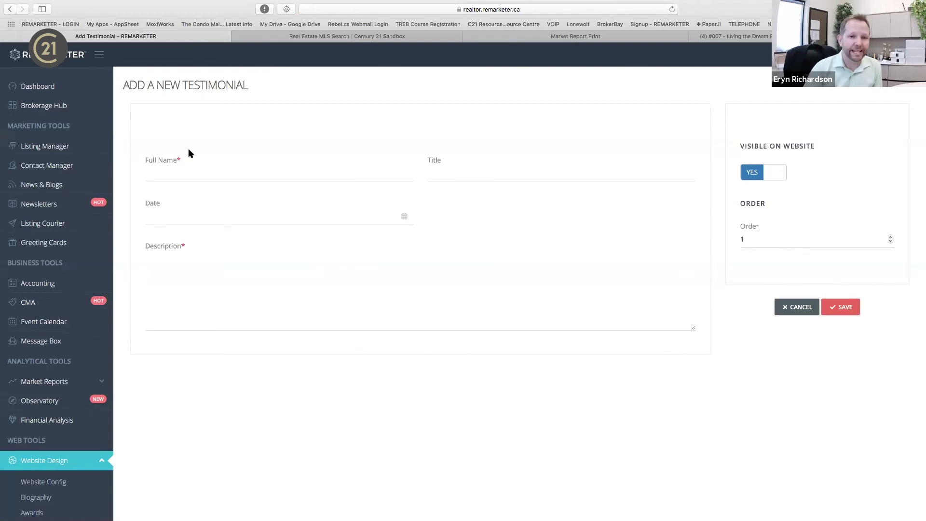
scroll(63, 431, "down", 3)
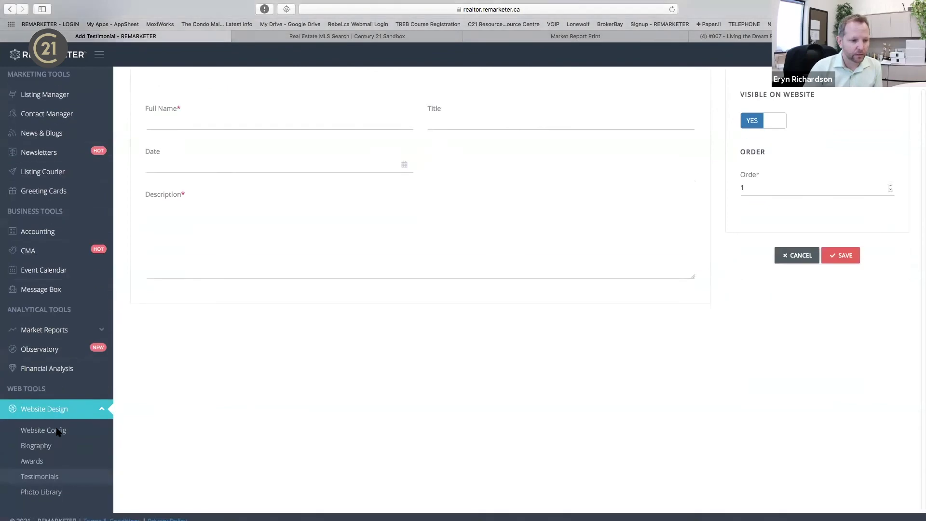
left_click(46, 484)
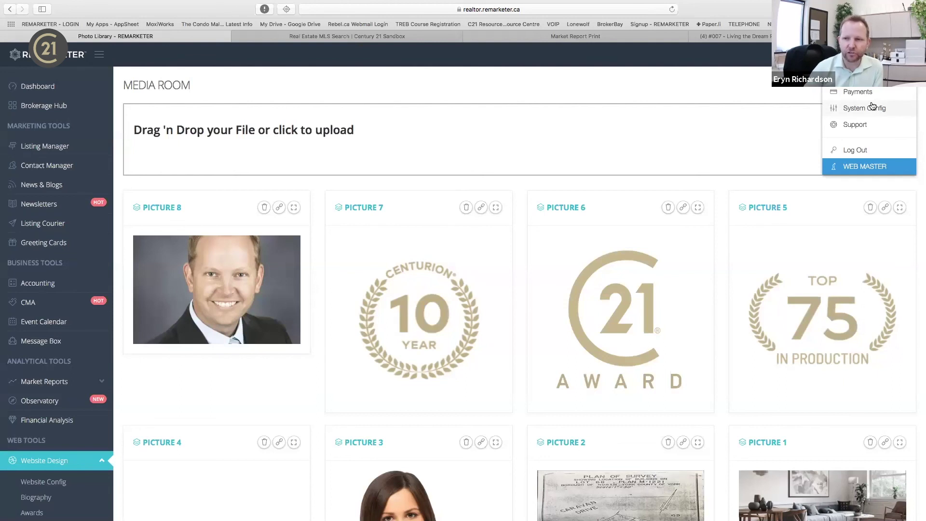
Choose System Config from the account dropdown at top right.
left_click(872, 106)
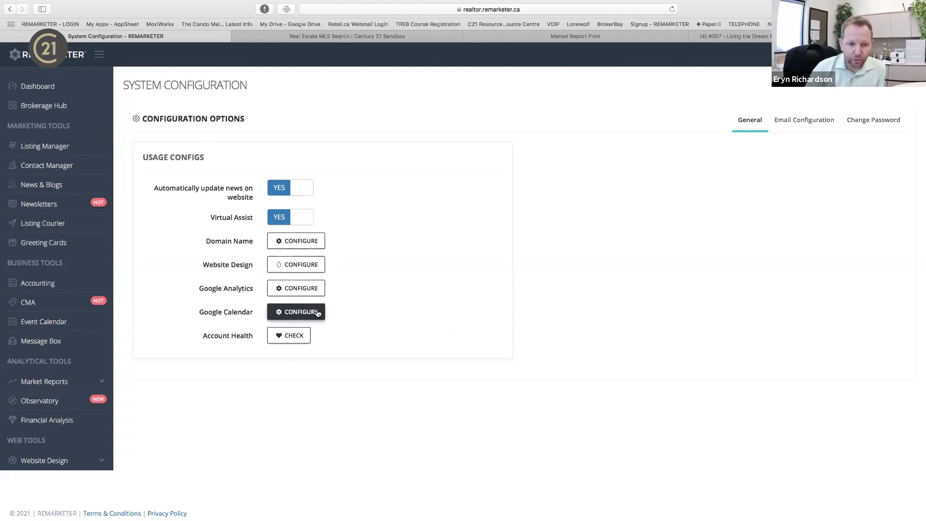
Run the account health check, review Email Configuration header and footer, then open Brokerage Hub.
left_click(295, 336)
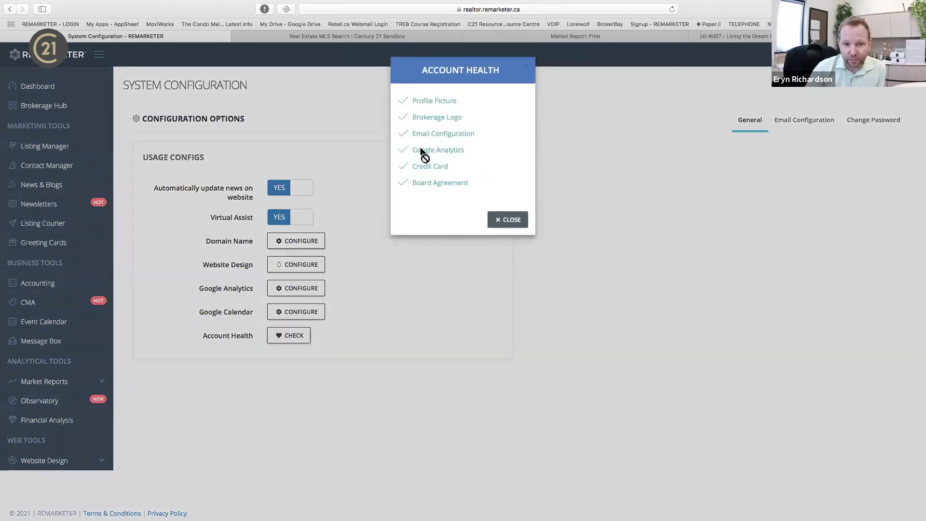
left_click(509, 220)
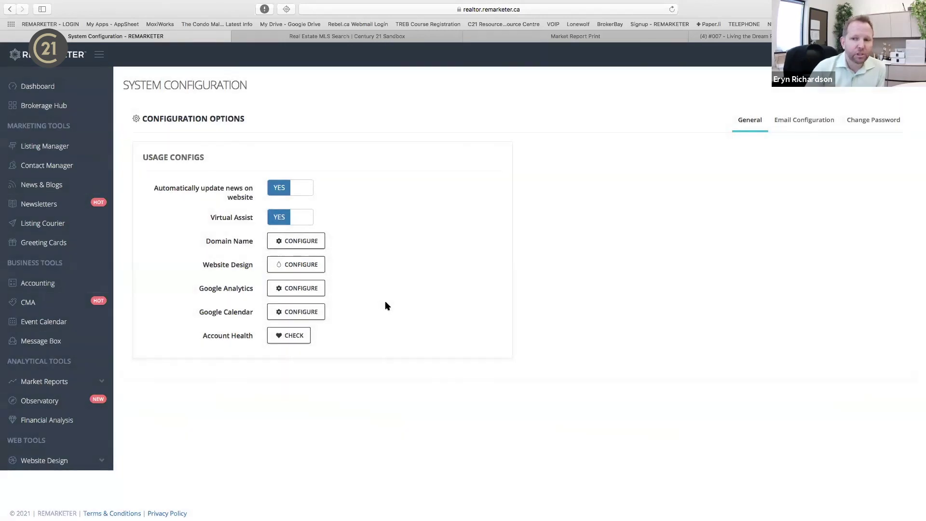
left_click(817, 123)
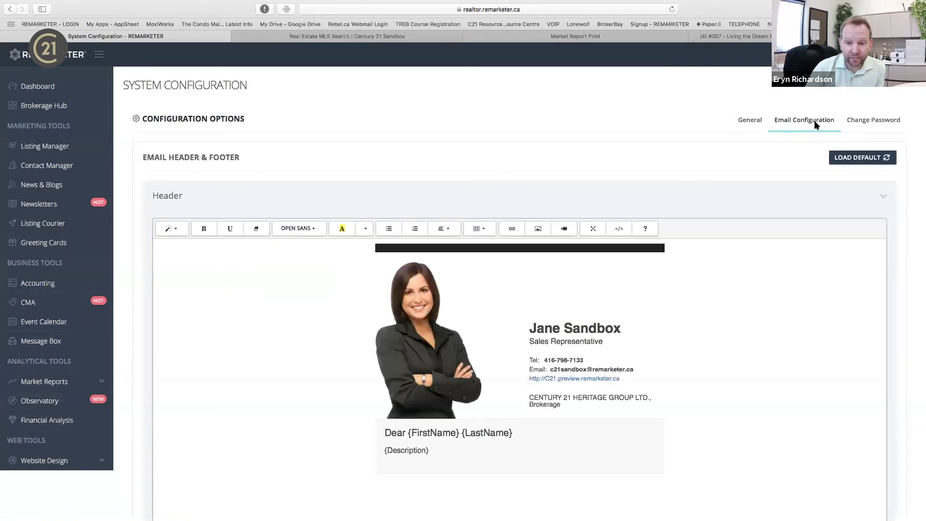
scroll(618, 430, "down", 1)
scroll(618, 430, "down", 10)
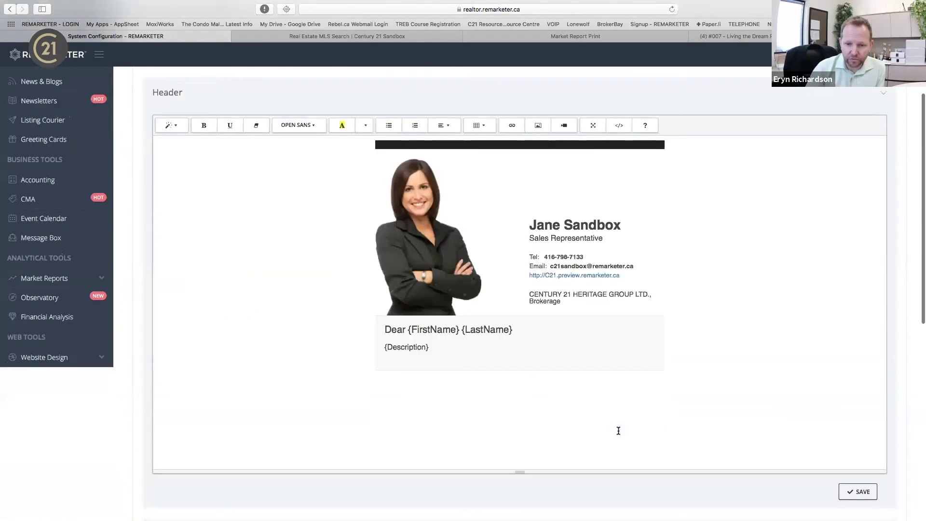
scroll(632, 346, "up", 10)
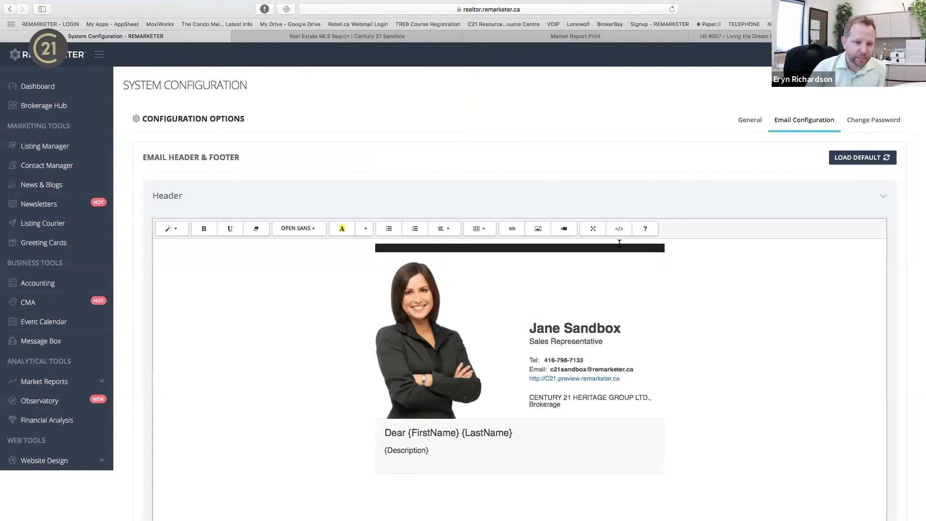
left_click(55, 106)
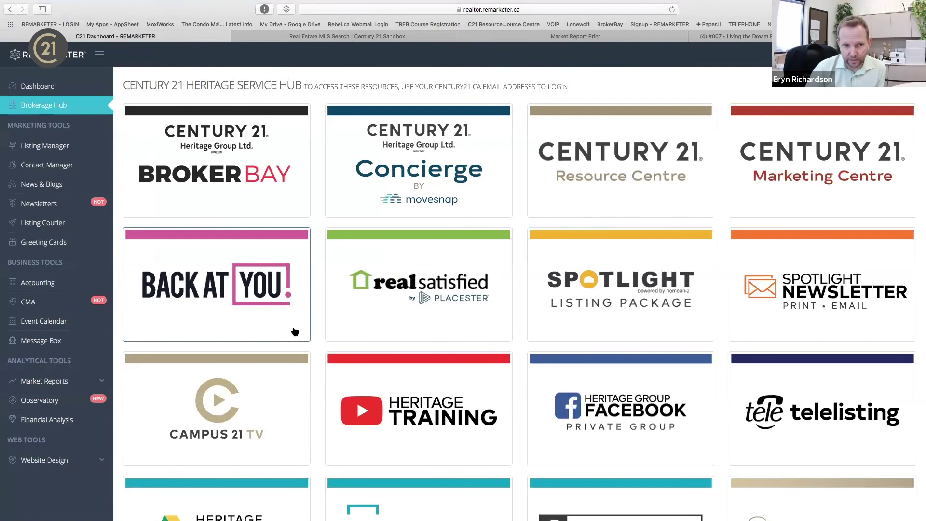
scroll(327, 434, "down", 2)
Launch the Century 21 Heritage Group Training YouTube channel from the Heritage Training tile.
left_click(432, 363)
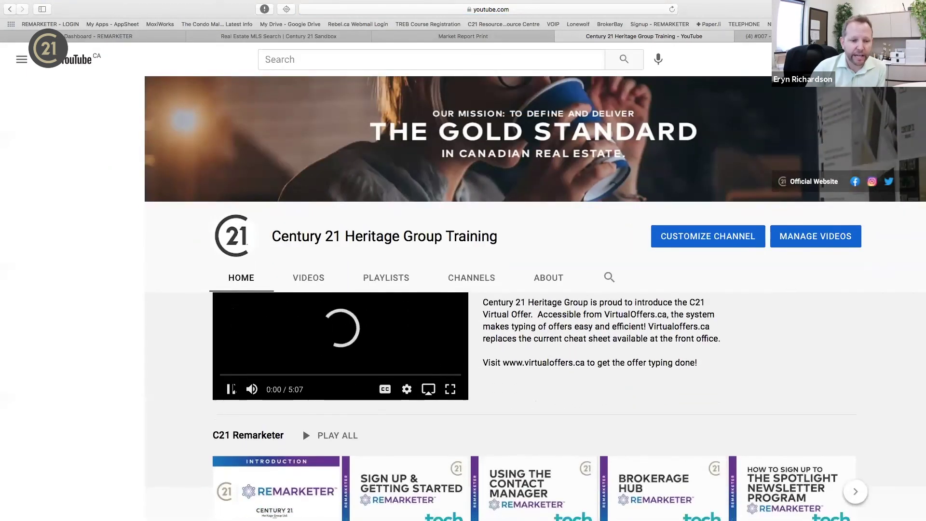
Page back and forth through the C21 Remarketer videos, then return to the REMARKETER dashboard tab.
scroll(424, 414, "down", 2)
scroll(423, 414, "down", 1)
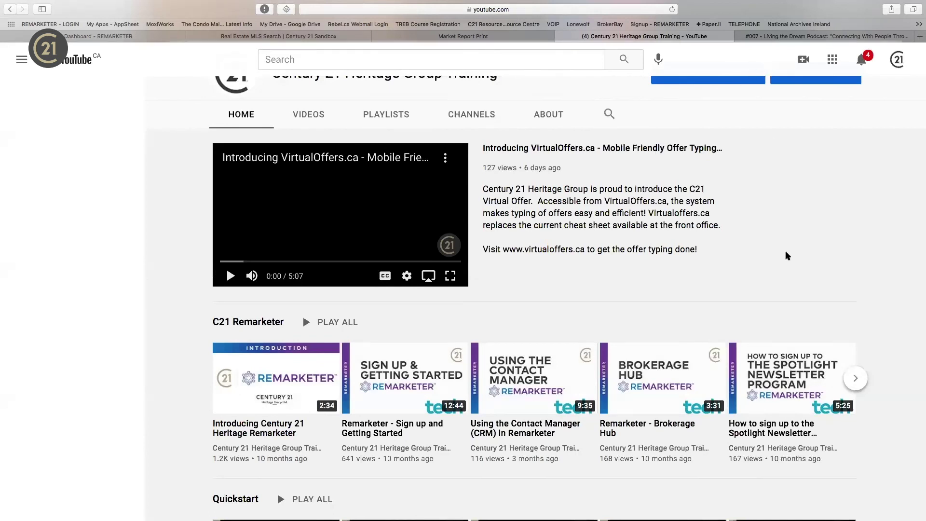
left_click(855, 378)
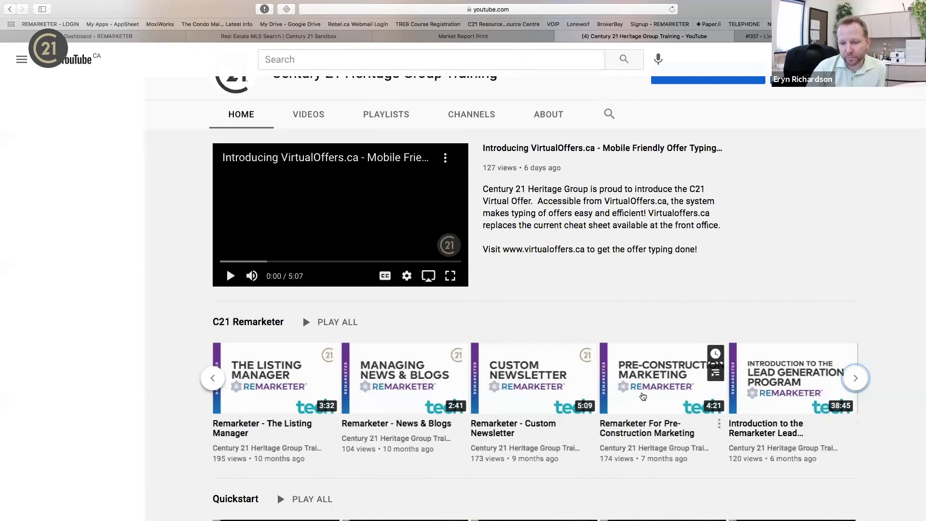
left_click(856, 379)
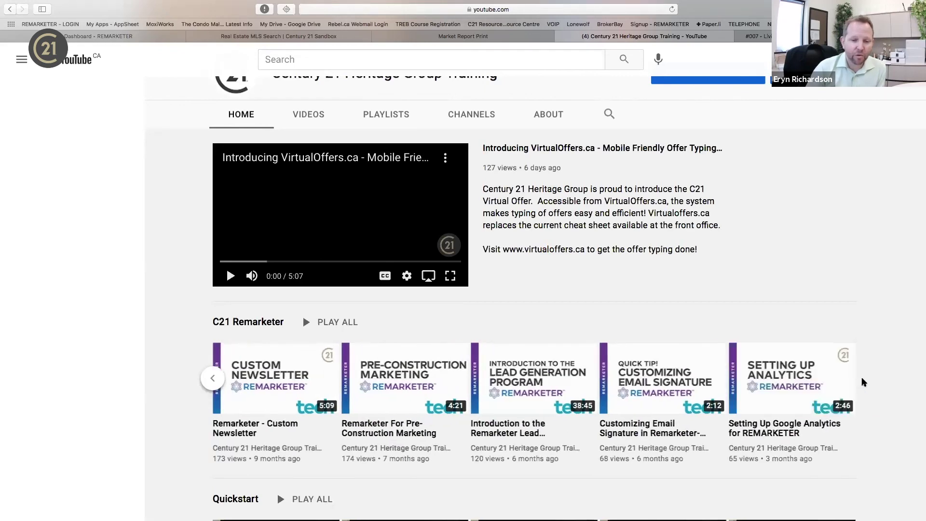
left_click(213, 378)
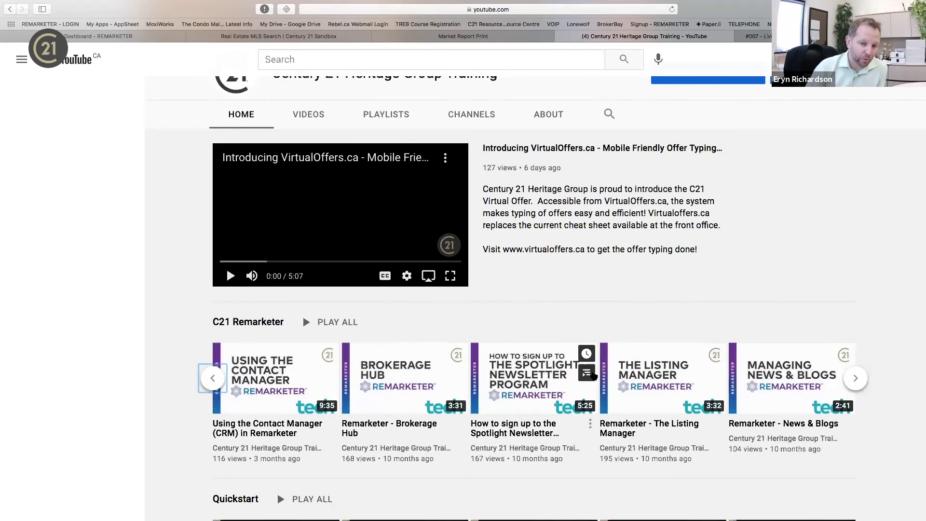
scroll(552, 304, "up", 5)
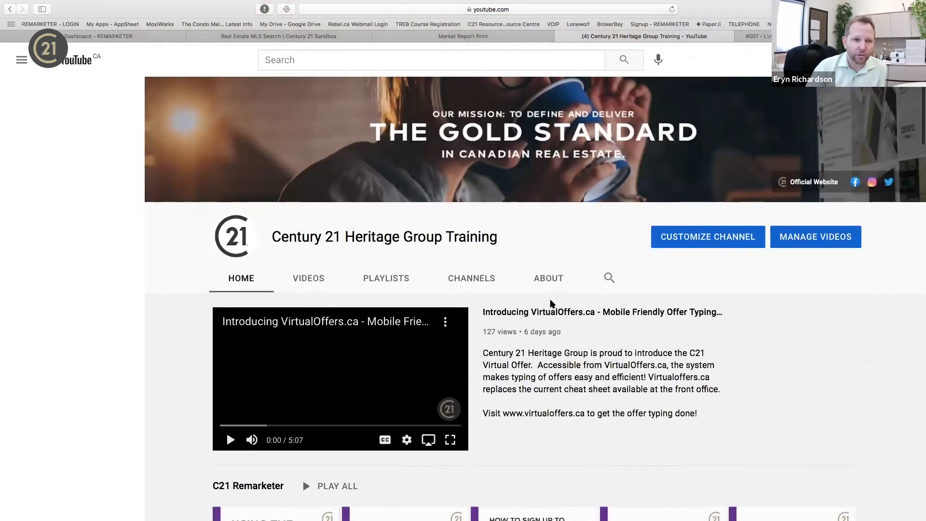
left_click(114, 38)
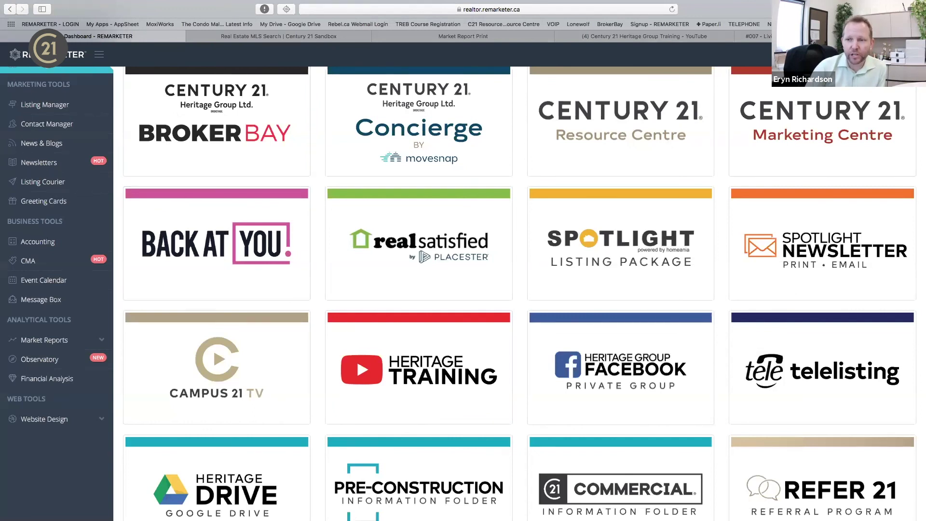
Open the Support page from the account menu.
left_click(892, 54)
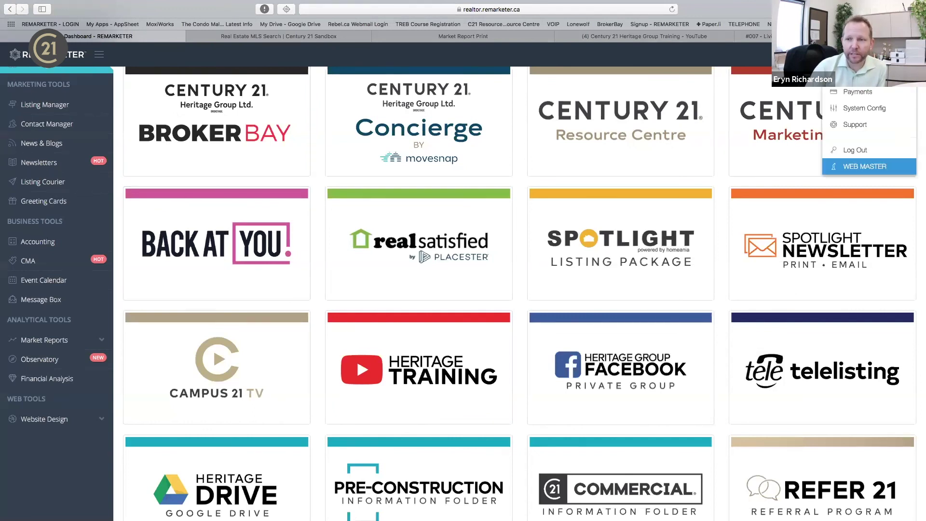
left_click(864, 126)
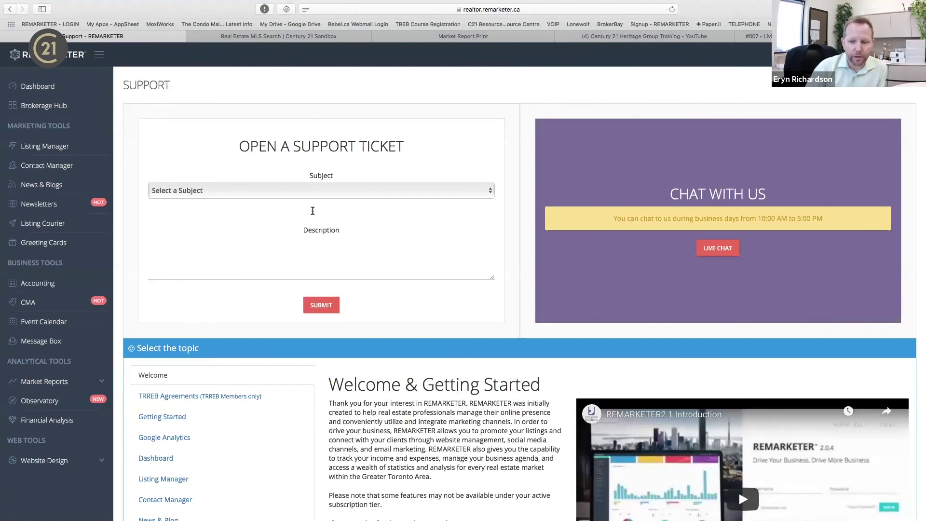
scroll(343, 273, "down", 5)
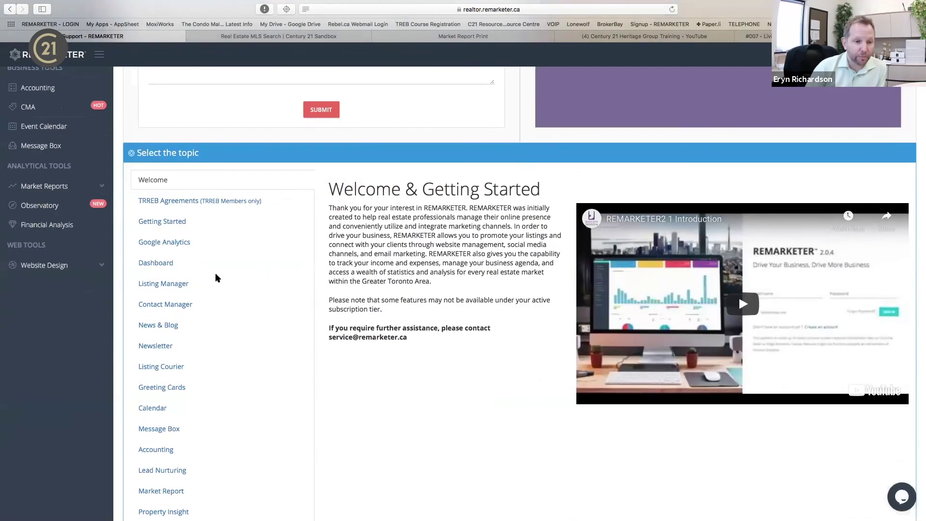
Browse the Google Analytics, Dashboard, Listing Manager, Contact Manager and News & Blog help topics, then open Contact Manager.
left_click(168, 241)
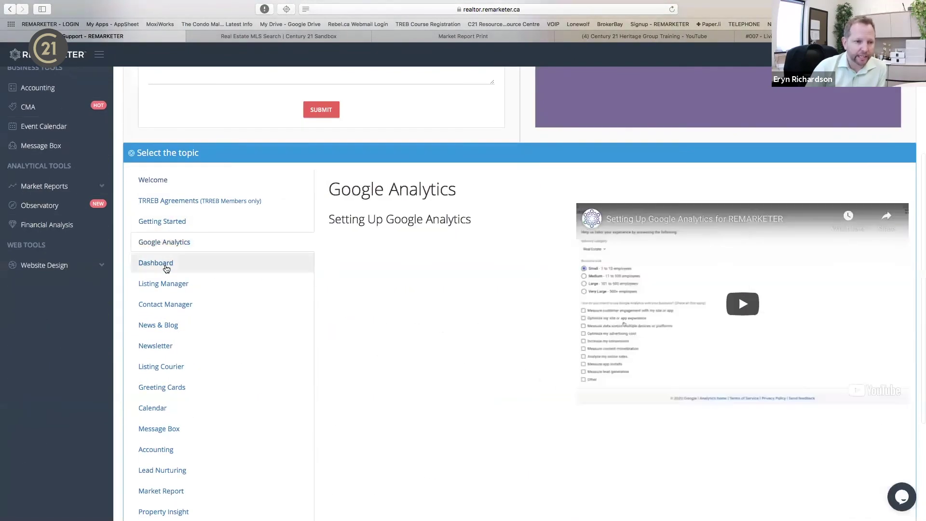
left_click(166, 265)
left_click(164, 284)
left_click(163, 304)
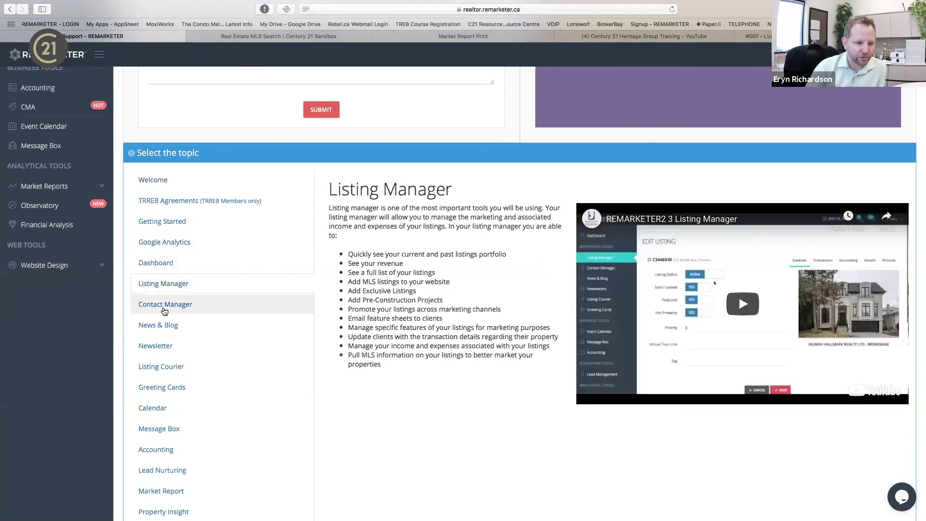
left_click(163, 325)
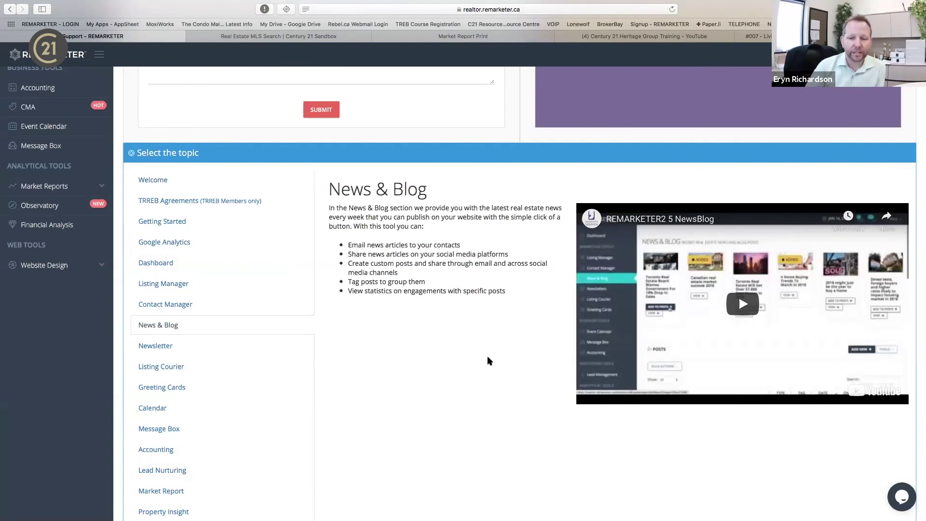
scroll(283, 233, "up", 5)
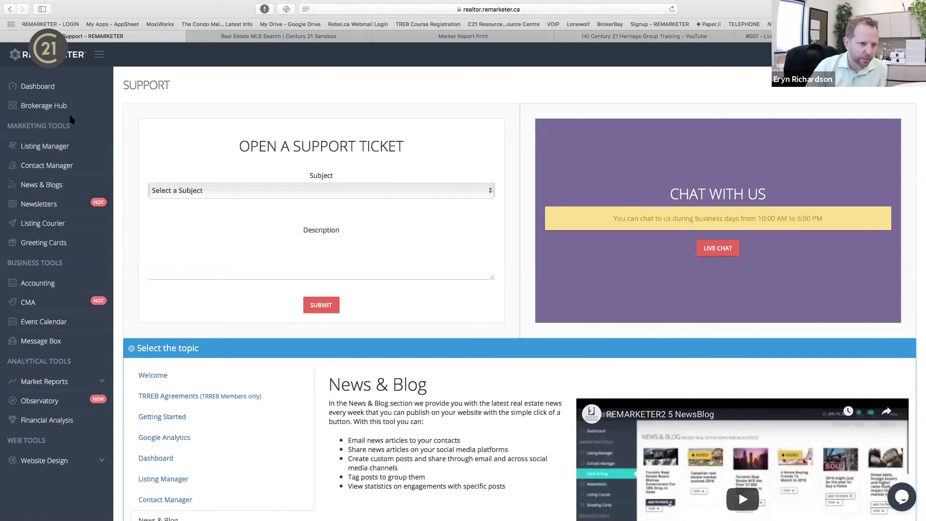
left_click(68, 166)
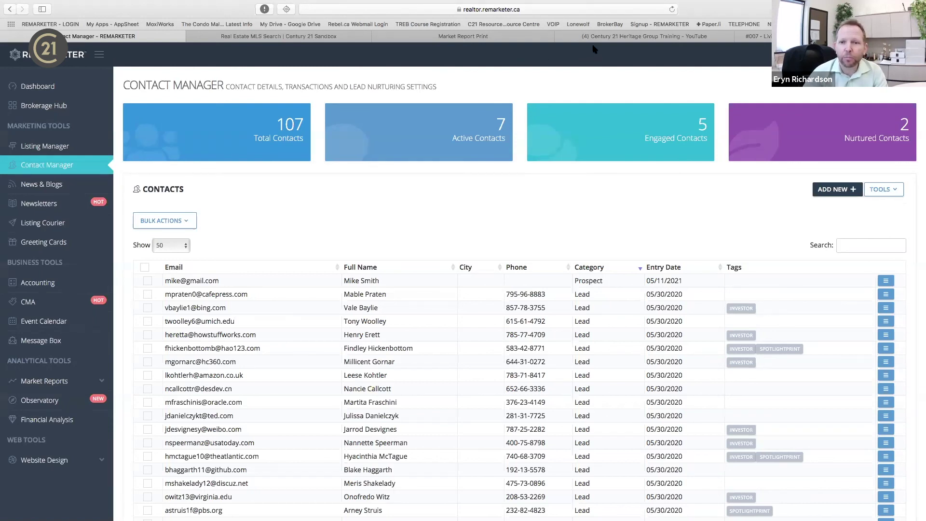
Show the slideshow full screen and advance to the Web Master, Business Master and Lead Master plan comparison.
left_click(330, 37)
key("Right")
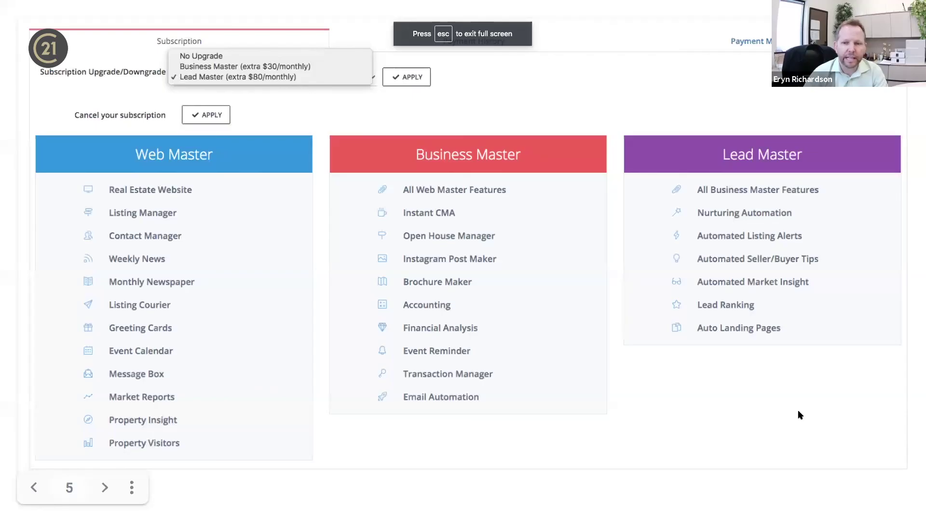